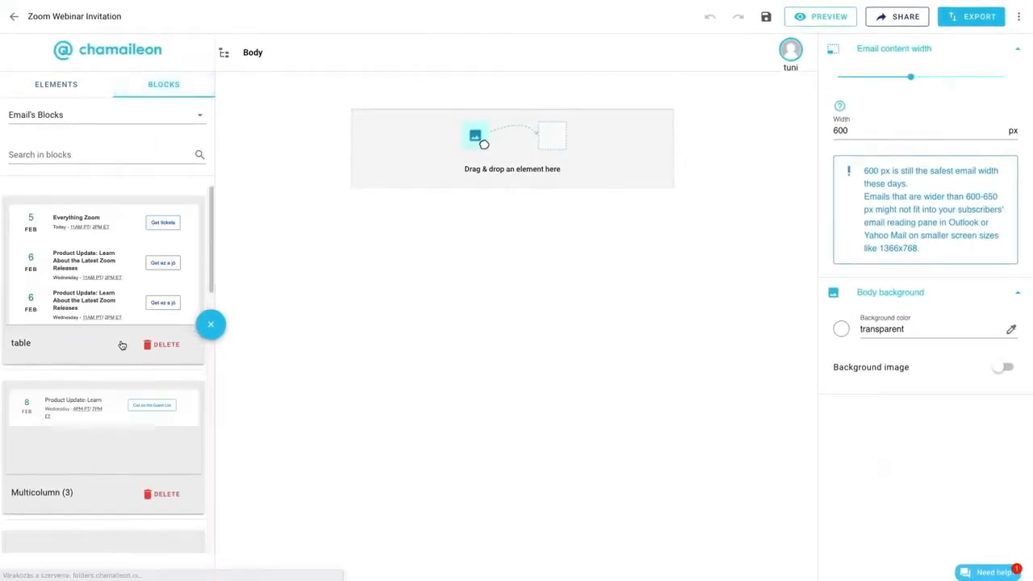
# - Add the saved Header block to the empty email body and place a new empty box beneath it
pyautogui.scroll(-1, 117, 353)
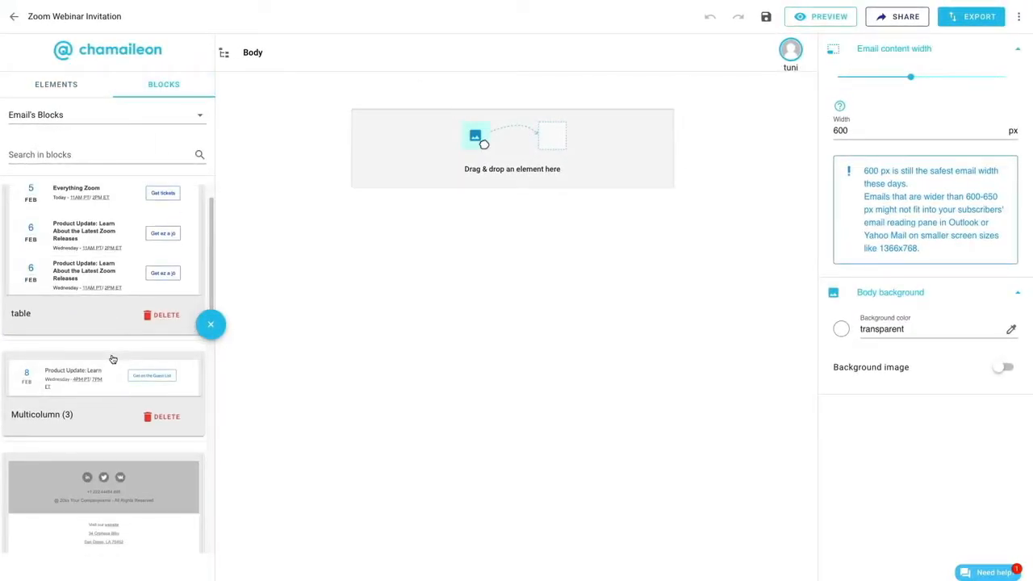
pyautogui.scroll(-1, 113, 359)
pyautogui.scroll(-5, 113, 363)
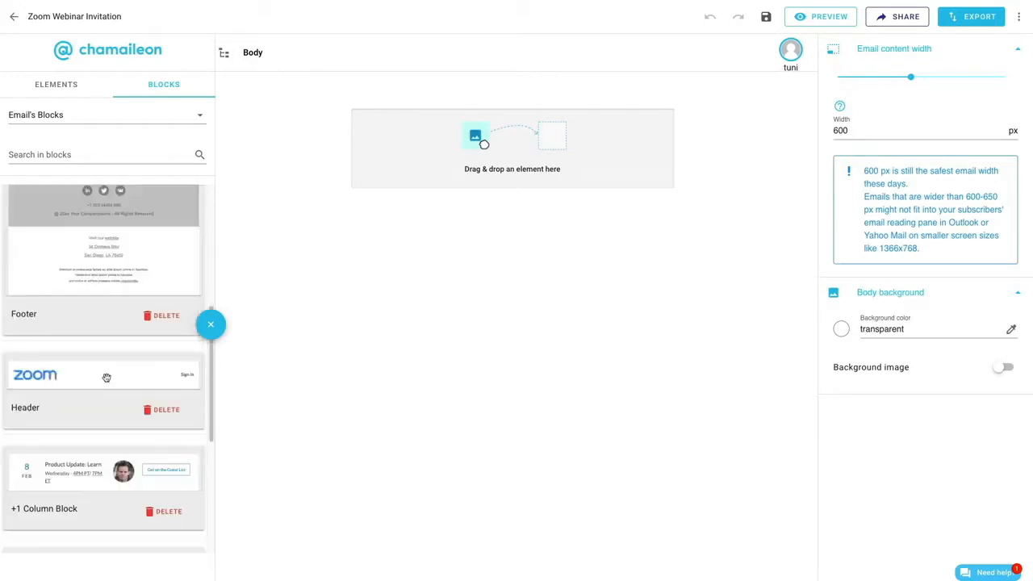
pyautogui.moveTo(106, 378); pyautogui.dragTo(645, 153)
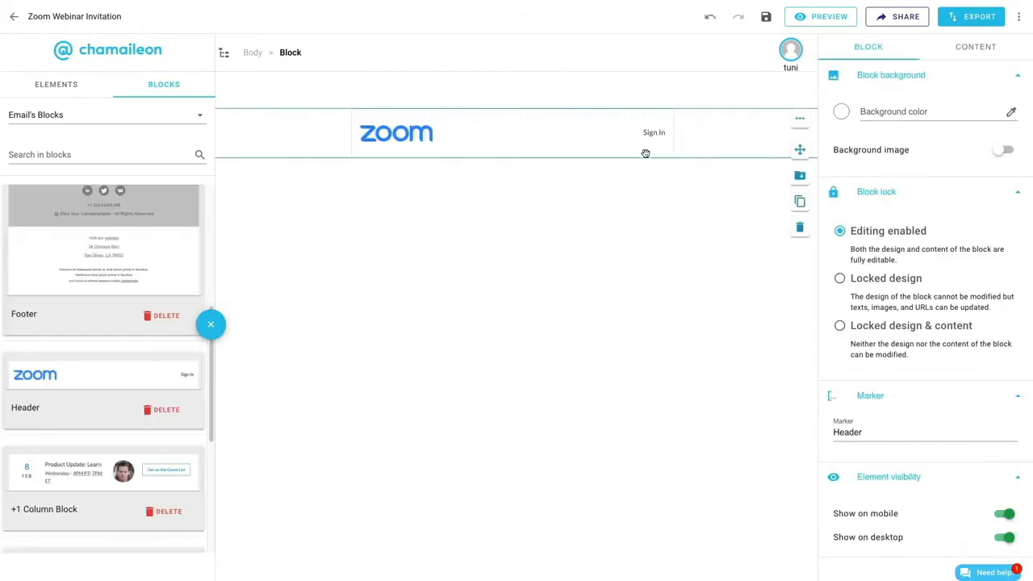
pyautogui.click(82, 87)
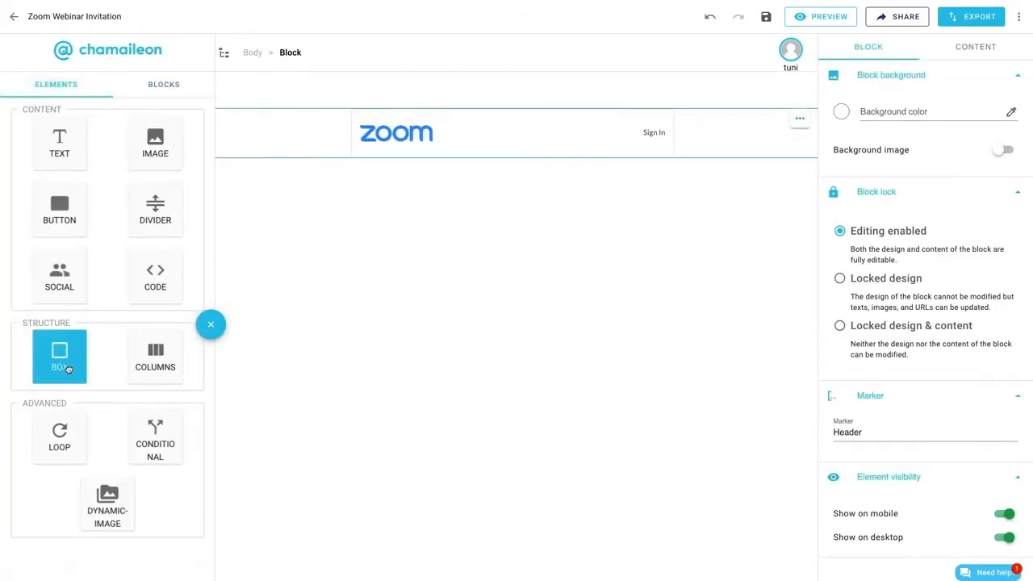
pyautogui.moveTo(69, 369); pyautogui.dragTo(751, 162)
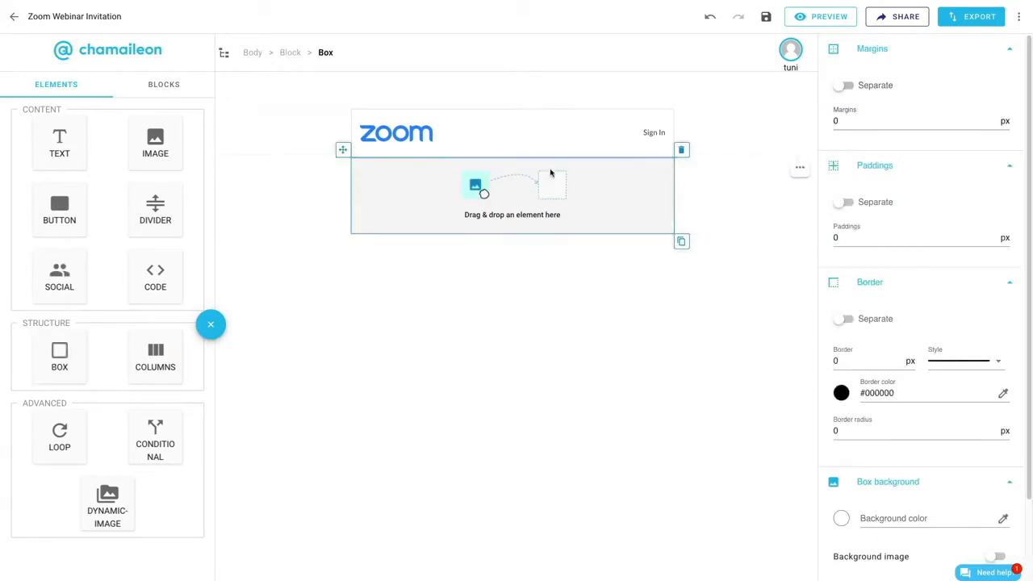
# - Enable separate borders on the new block's content and set the right border to 1 px in #E0E0E0
pyautogui.click(291, 53)
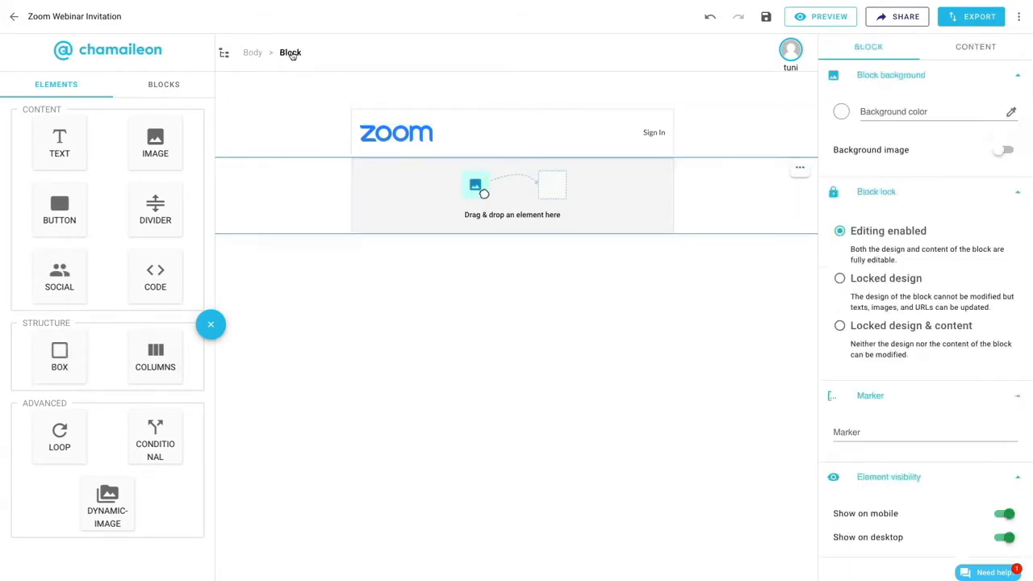
pyautogui.click(955, 51)
pyautogui.scroll(-1, 925, 318)
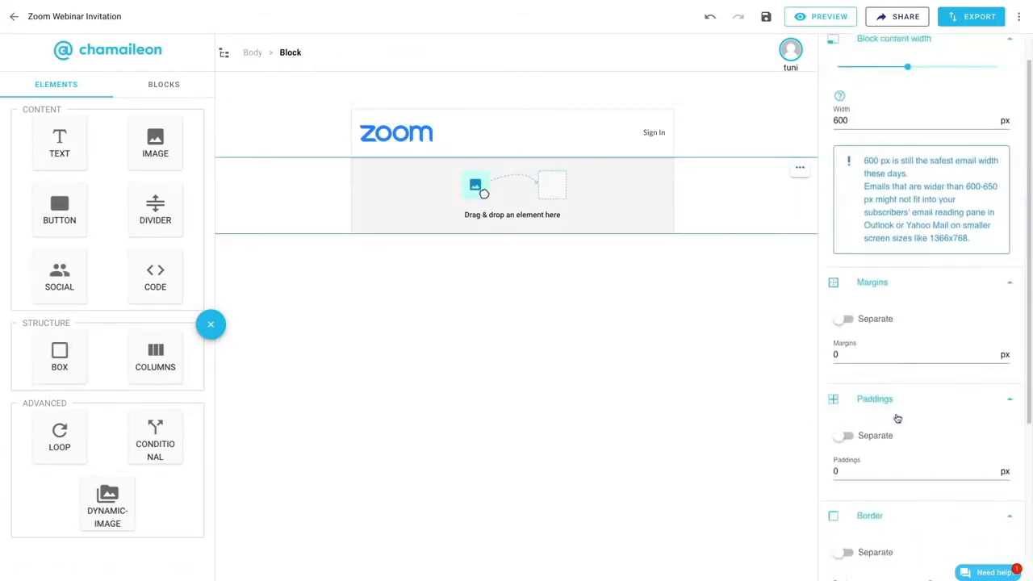
pyautogui.scroll(-3, 898, 418)
pyautogui.click(845, 436)
pyautogui.scroll(-2, 888, 464)
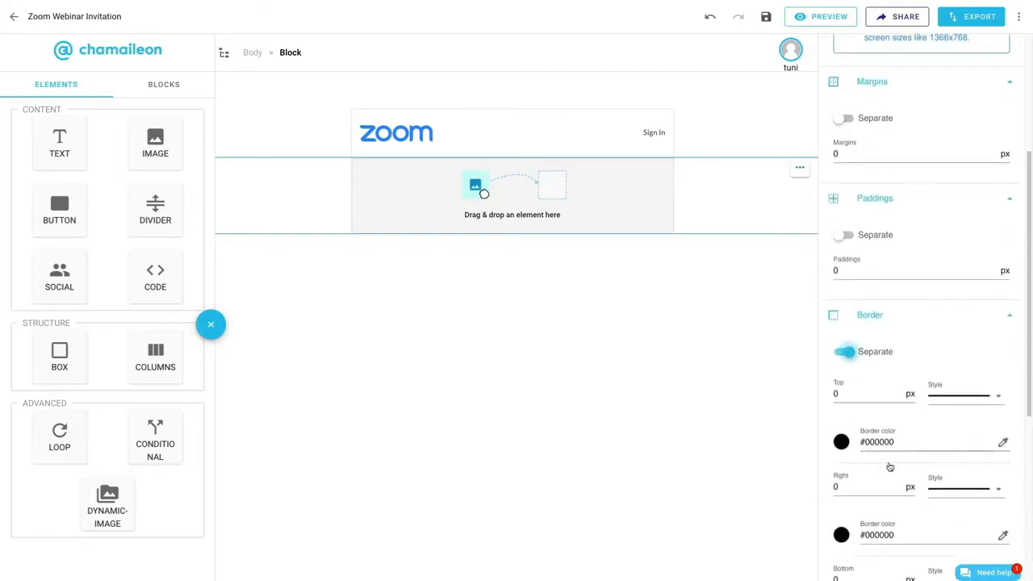
pyautogui.click(908, 485)
pyautogui.click(842, 535)
pyautogui.click(844, 556)
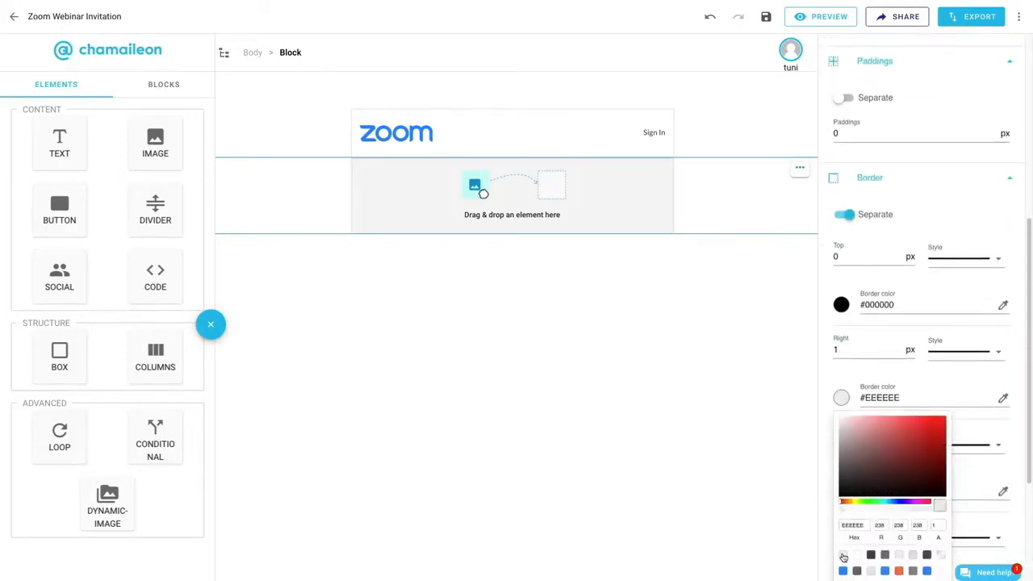
# - Set the block content's left border to 1 px in #E0E0E0 and its background color to #FFFFFF
pyautogui.scroll(-2, 962, 493)
pyautogui.click(906, 396)
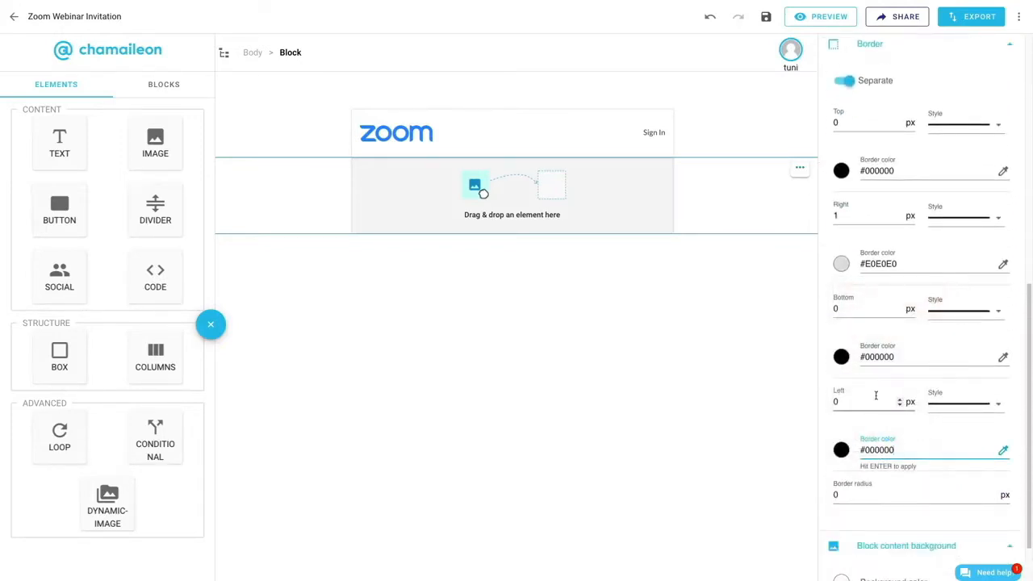
pyautogui.click(842, 447)
pyautogui.click(843, 557)
pyautogui.scroll(-1, 904, 388)
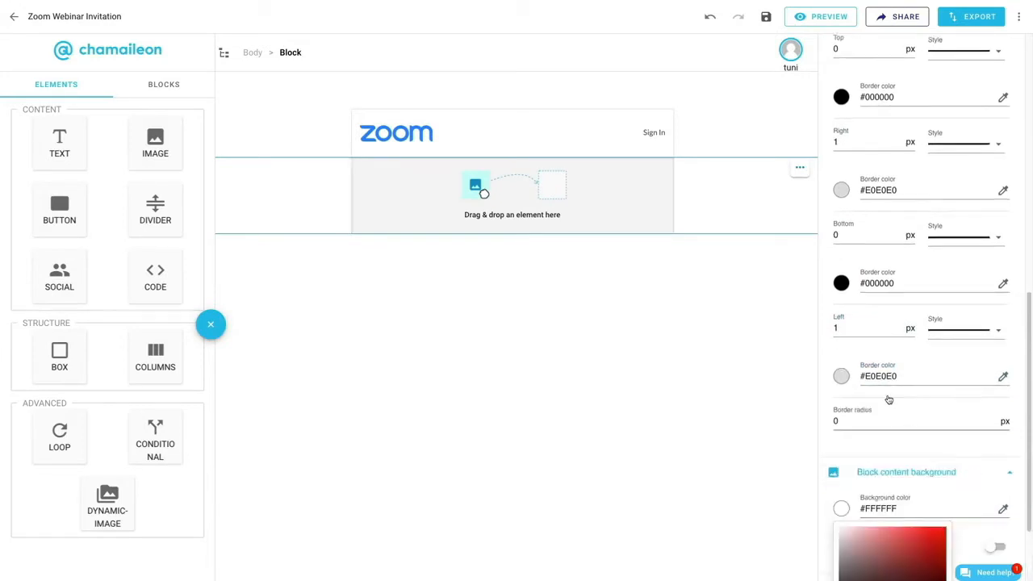
# - Set the background color of the box below the header to #E0E0E0
pyautogui.click(576, 213)
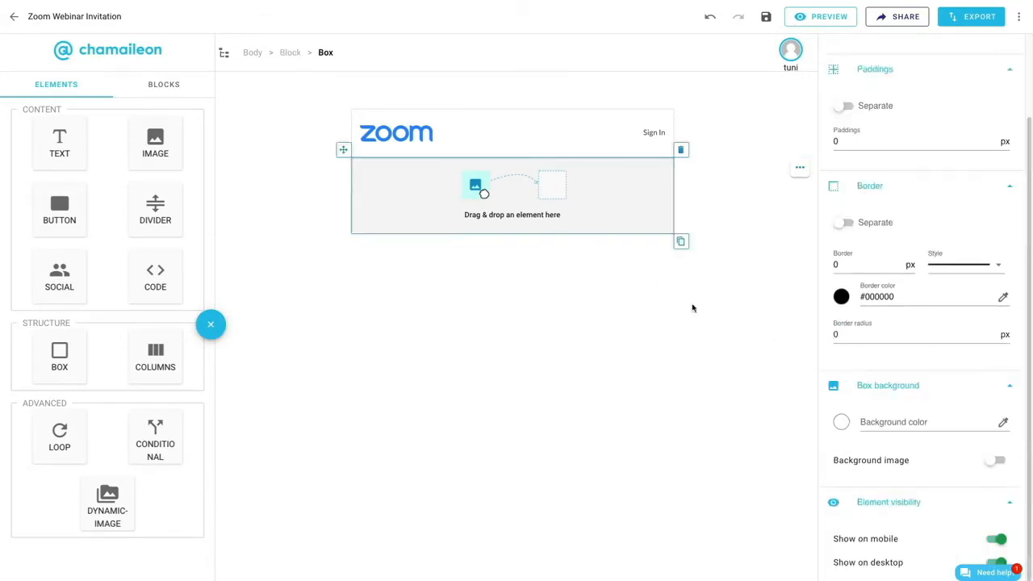
pyautogui.click(842, 423)
pyautogui.click(843, 555)
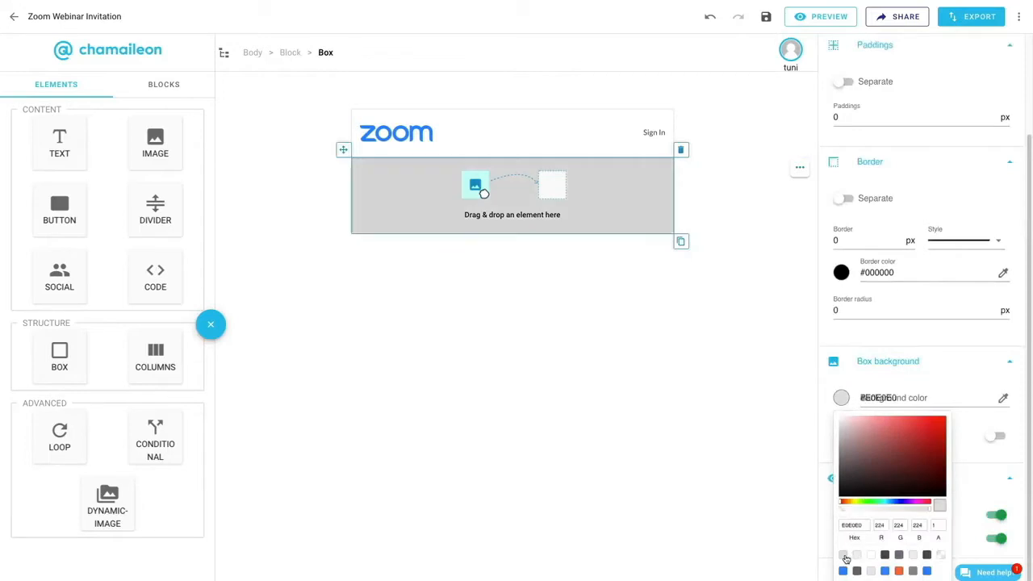
# - Give the grey box separate left and right margins of 15 px and a border radius of 5 px
pyautogui.scroll(3, 933, 360)
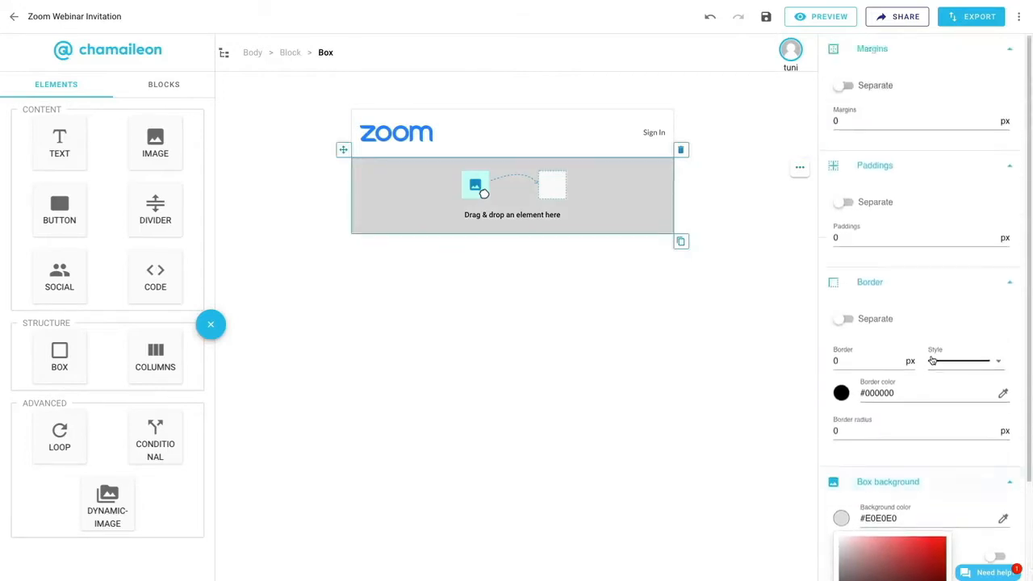
pyautogui.click(845, 84)
pyautogui.click(960, 126)
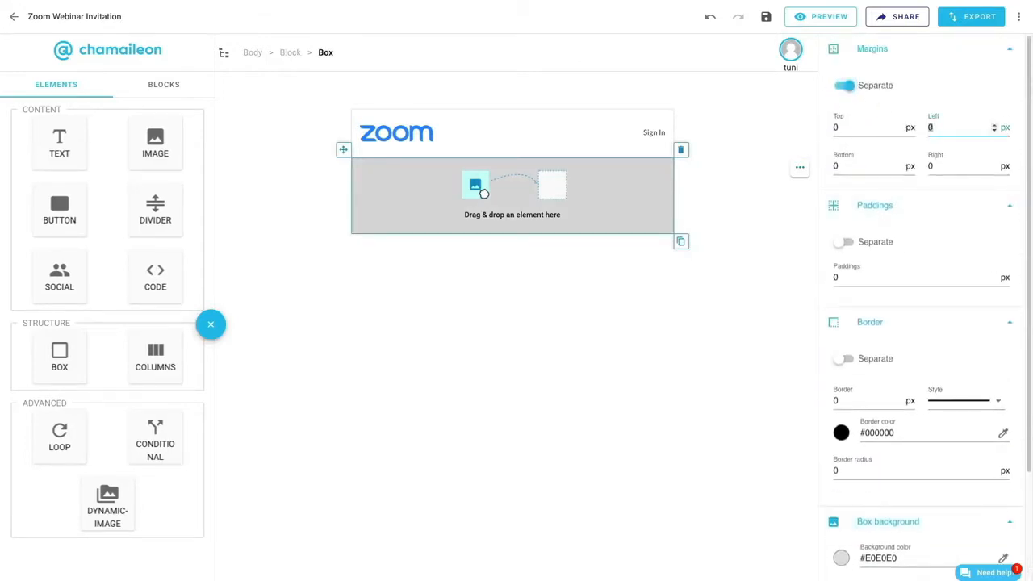
pyautogui.write('1515')
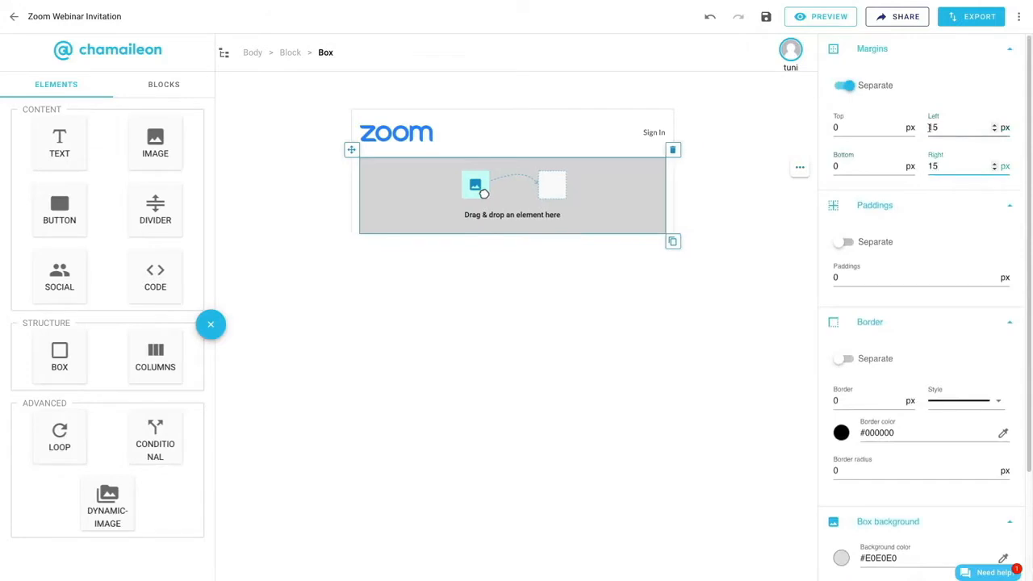
pyautogui.scroll(-1, 863, 362)
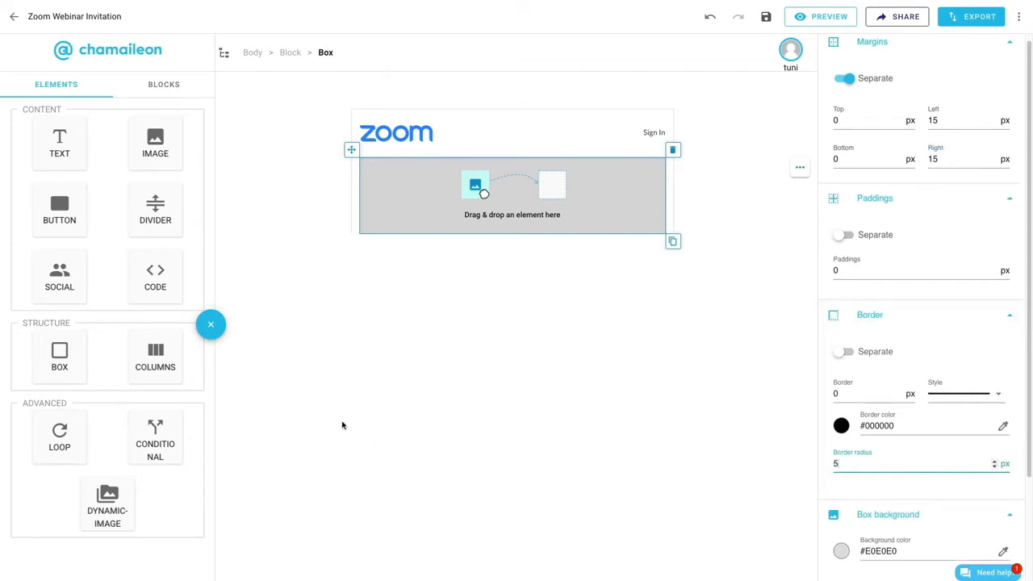
# - Insert two columns with 15 px mobile in-between spacing into the grey box and place a box in the left column
pyautogui.moveTo(230, 366); pyautogui.dragTo(485, 199)
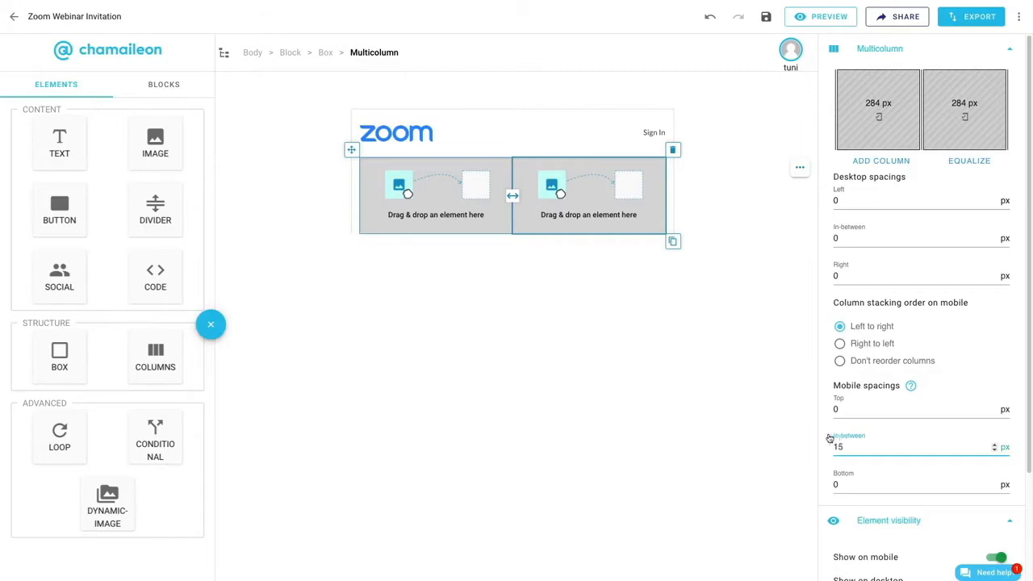
pyautogui.moveTo(85, 365); pyautogui.dragTo(470, 209)
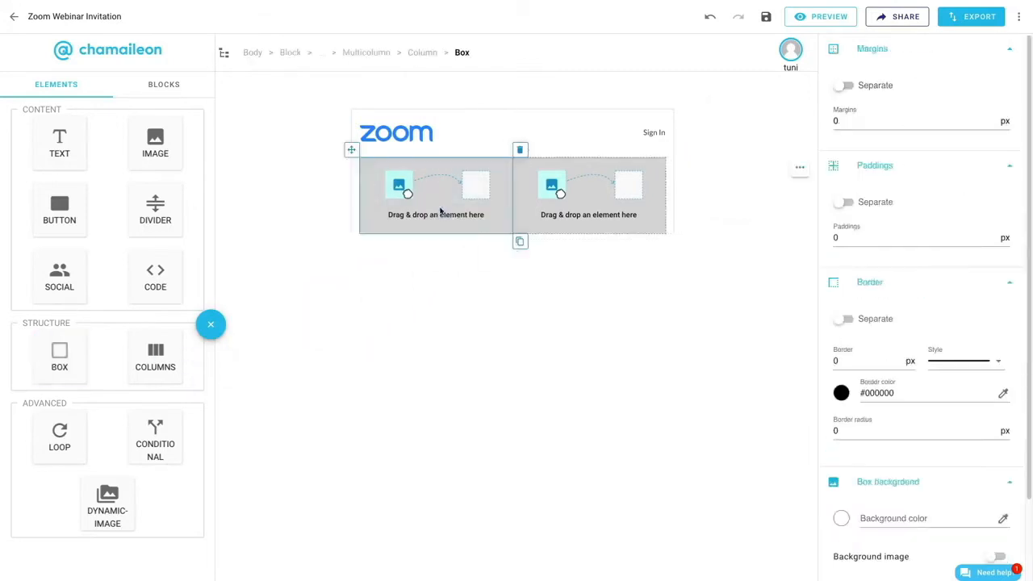
# - Set separate paddings on the left column's box: 30 px top and 10 px left, bottom and right
pyautogui.click(846, 206)
pyautogui.doubleClick(836, 245)
pyautogui.write('30')
pyautogui.press('Tab')
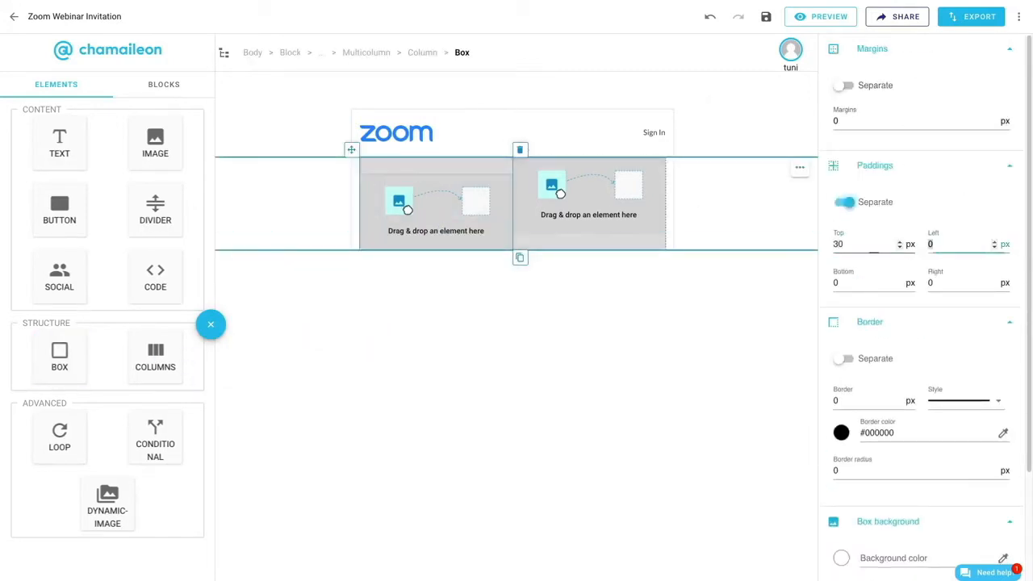
pyautogui.write('10')
pyautogui.press('Tab')
pyautogui.write('10')
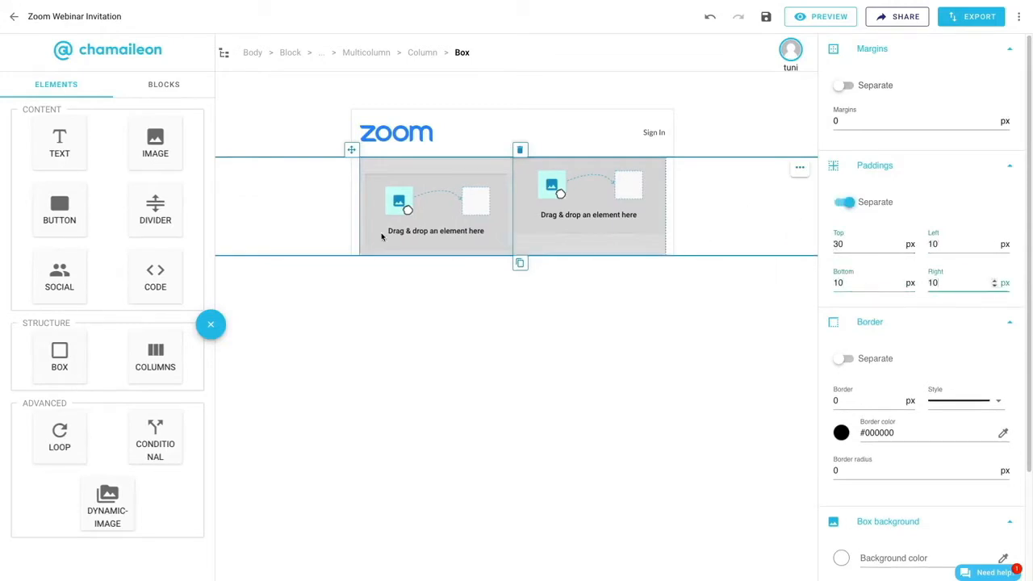
# - Add the text "Intro to Zoom Webinars" to the left column's box, formatted bold in Lato
pyautogui.moveTo(59, 143); pyautogui.dragTo(454, 183)
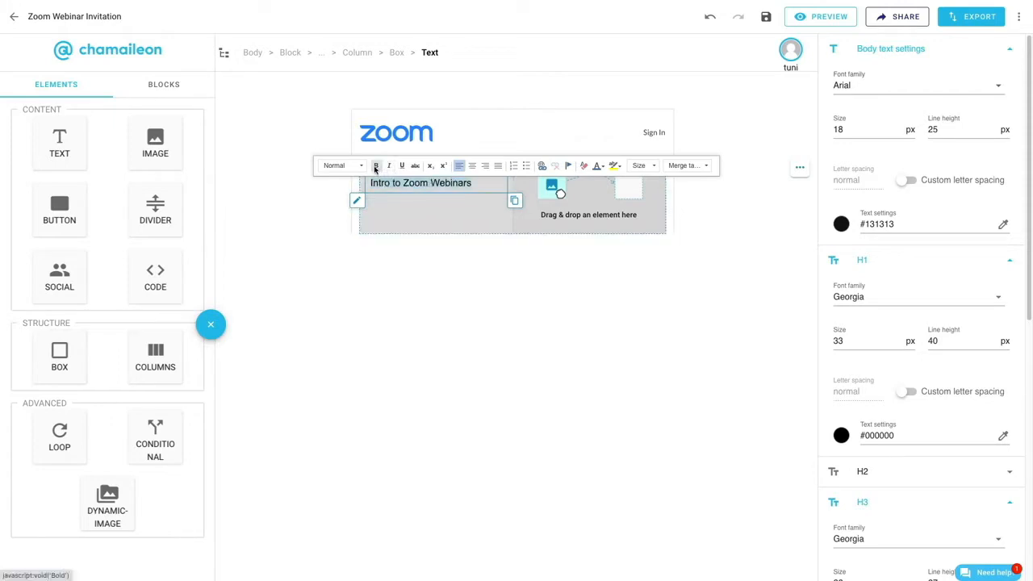
pyautogui.click(872, 86)
pyautogui.scroll(-3, 874, 174)
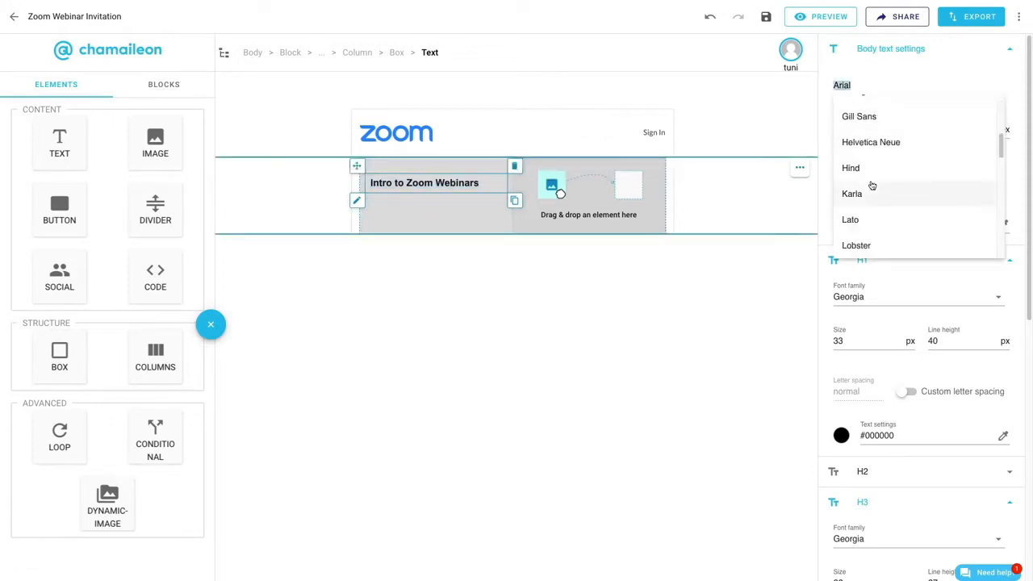
pyautogui.click(850, 219)
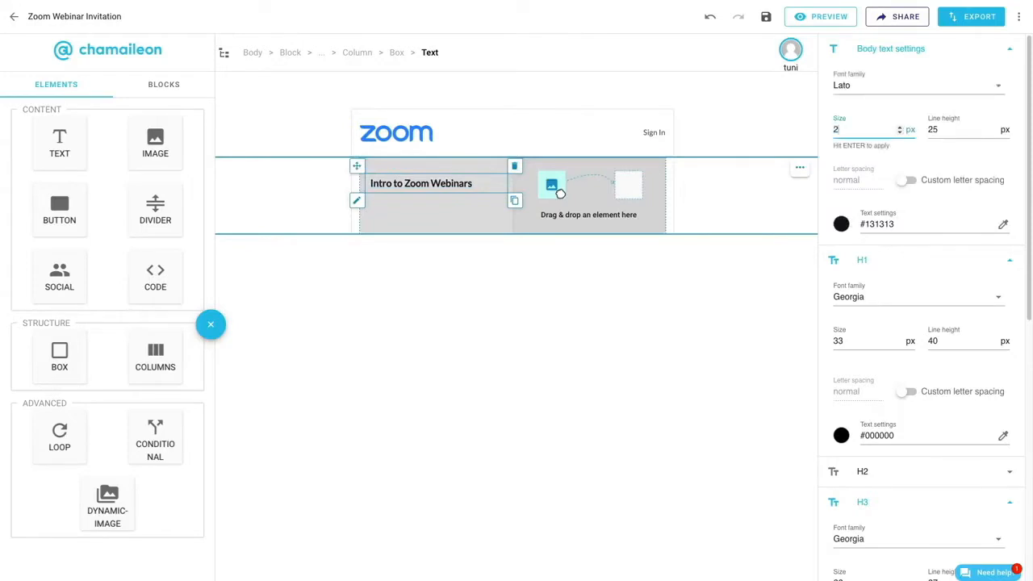
# - Set the heading text's size to 22 px, line height to 28 px and color to #4A494F
pyautogui.press('Tab')
pyautogui.write('28')
pyautogui.press('Return')
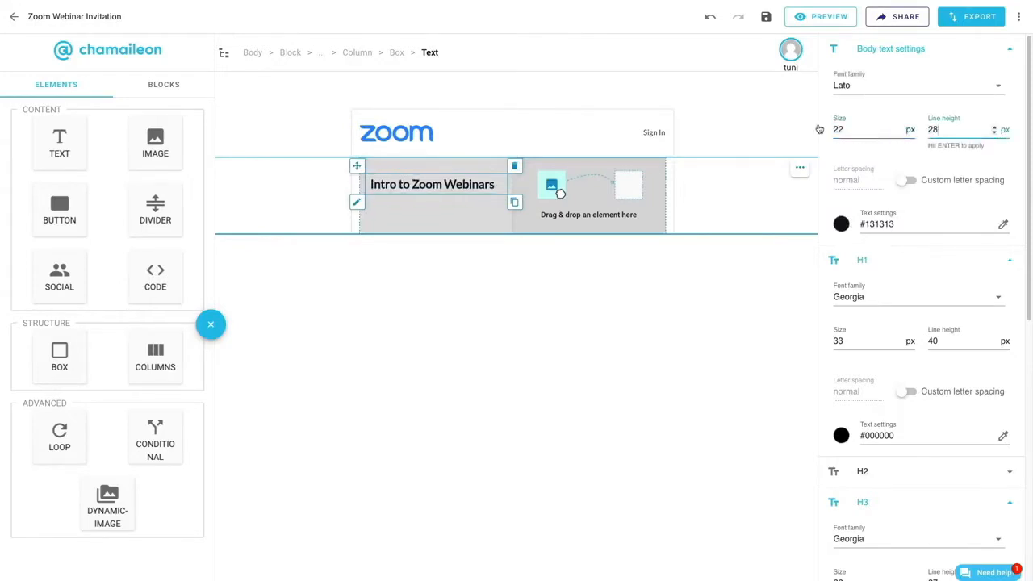
pyautogui.click(842, 224)
pyautogui.click(886, 381)
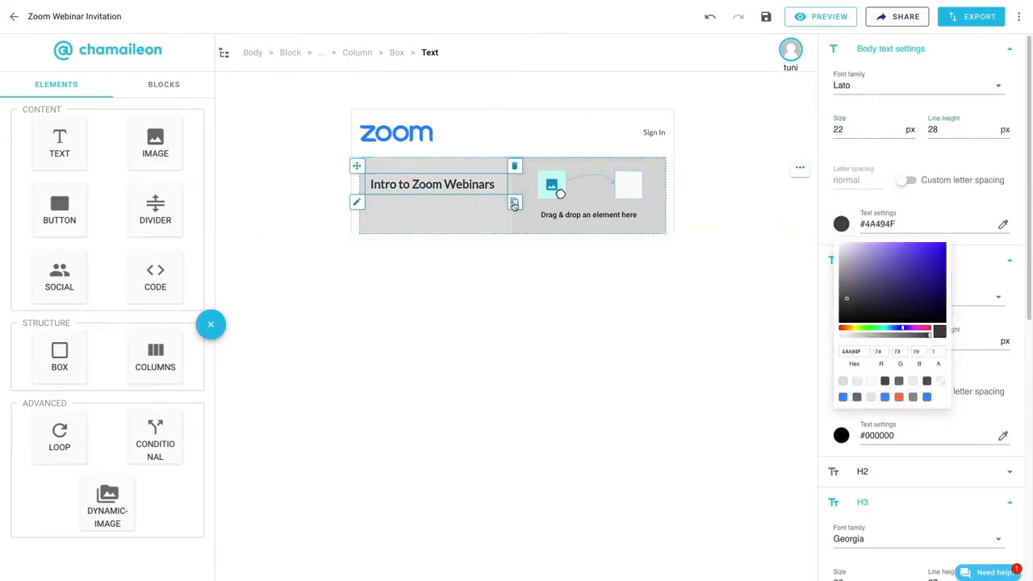
# - Duplicate the heading text element and replace the copy's text with the pasted webinar time and demo description
pyautogui.click(436, 205)
pyautogui.hotkey('ctrl', 'a')
pyautogui.write('Today • 11AM PT / 2PM ET In this demo, we will dive into the basics of hosting a successful online event. We will cover how to schedule, hosting tips, reporting, and more!')
# - Set the pasted text to size 16 px and line height 30 px, and cut it down to "Today • 11AM PT / 2PM ET"
pyautogui.hotkey('ctrl', 'a')
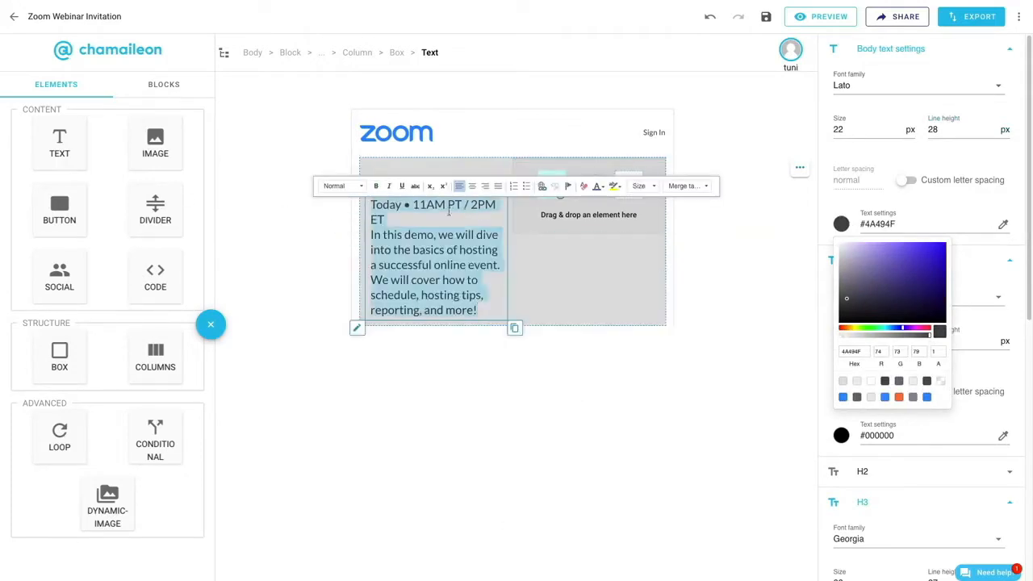
pyautogui.doubleClick(840, 130)
pyautogui.write('16')
pyautogui.doubleClick(933, 130)
pyautogui.write('30')
pyautogui.click(374, 223)
pyautogui.moveTo(373, 224); pyautogui.dragTo(443, 284)
pyautogui.hotkey('ctrl', 'c')
pyautogui.press('BackSpace')
# - Duplicate the time line and replace the copy's text with the demo description beginning "In this demo, we will dive into the basics"
pyautogui.click(515, 225)
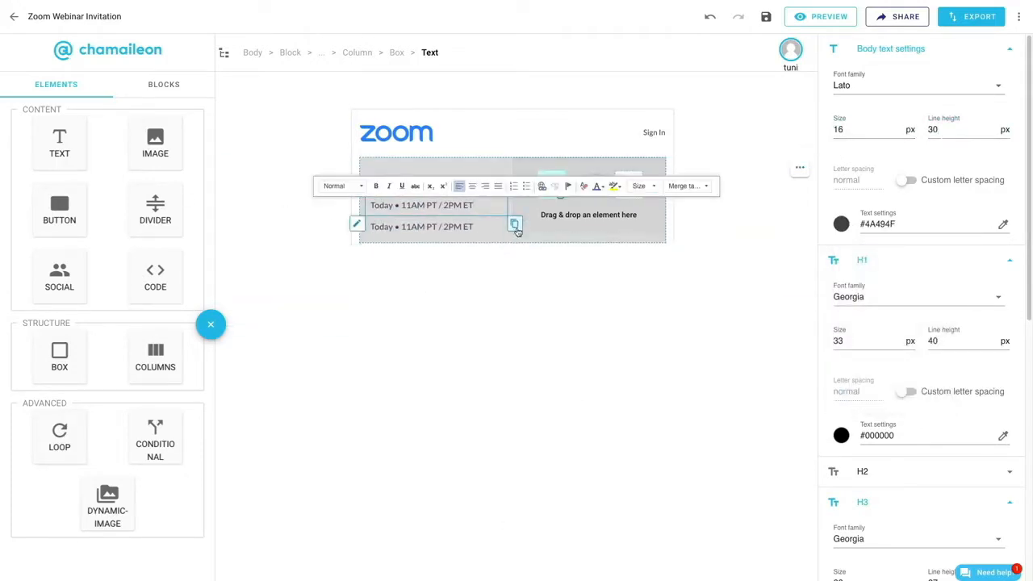
pyautogui.tripleClick(377, 230)
pyautogui.hotkey('ctrl', 'v')
# - Set the description text's size to 14 px and line height to 26 px, and give it a lighter grey color
pyautogui.doubleClick(840, 130)
pyautogui.write('14')
pyautogui.doubleClick(933, 130)
pyautogui.write('25')
pyautogui.click(841, 225)
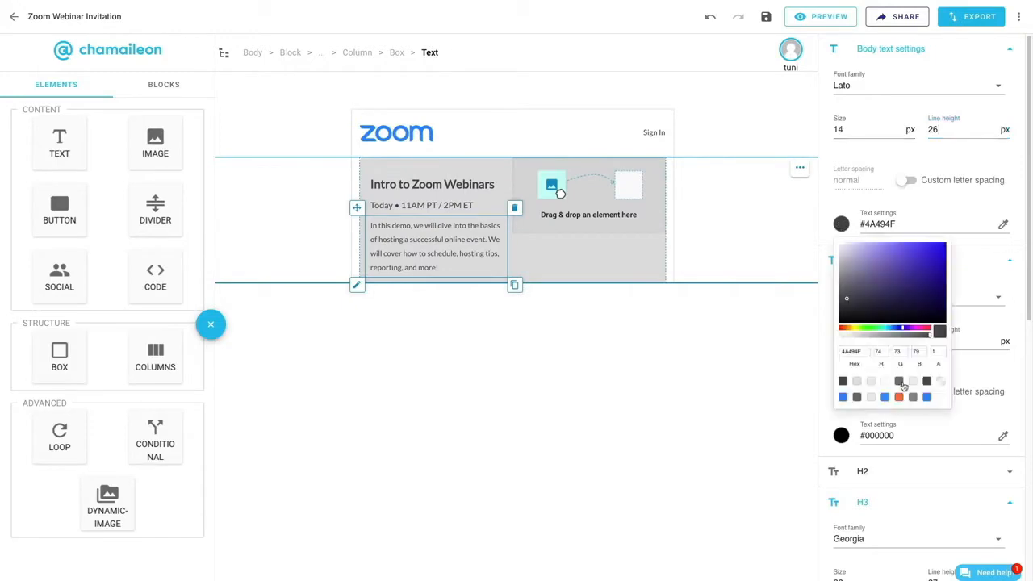
pyautogui.click(899, 381)
# - Set the description text's top padding to 0 px
pyautogui.scroll(-2, 938, 420)
pyautogui.scroll(-4, 938, 420)
pyautogui.doubleClick(838, 404)
pyautogui.write('0')
pyautogui.scroll(5, 927, 410)
# - Set the link color of the "Today • 11AM PT / 2PM ET" text to #8A8A99
pyautogui.click(468, 206)
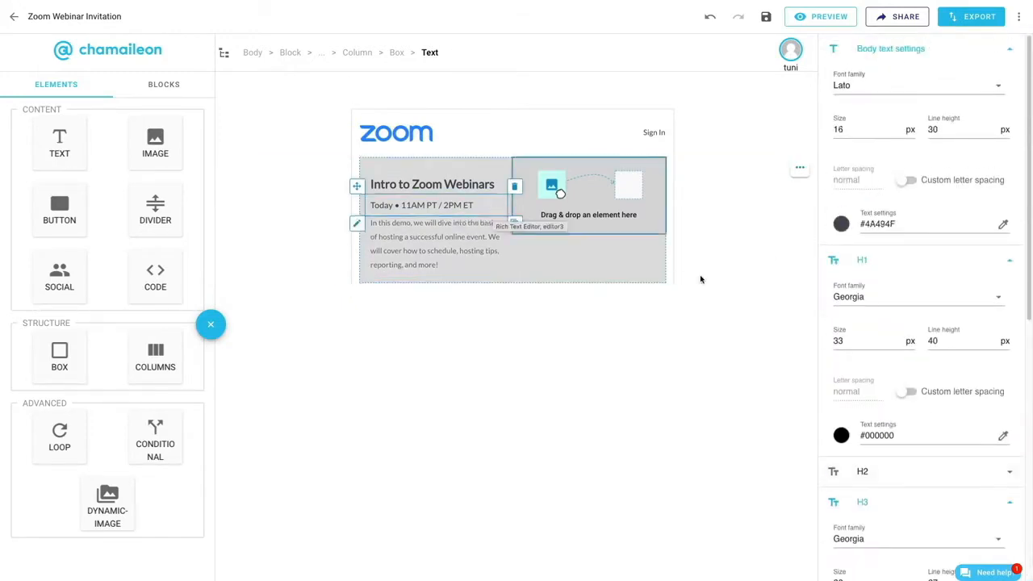
pyautogui.scroll(-3, 910, 282)
pyautogui.scroll(3, 910, 282)
pyautogui.click(842, 224)
pyautogui.scroll(-4, 932, 427)
pyautogui.click(842, 395)
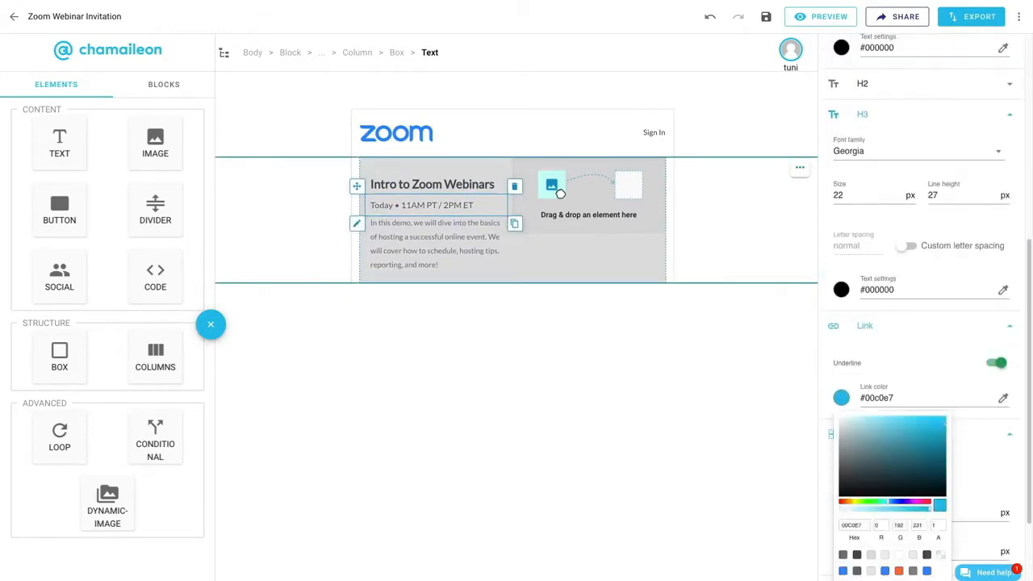
pyautogui.click(913, 571)
# - Turn "11AM PT" and "2PM ET" into links and switch the time line's paddings to a uniform 10 px
pyautogui.moveTo(402, 206); pyautogui.dragTo(474, 206)
pyautogui.click(543, 186)
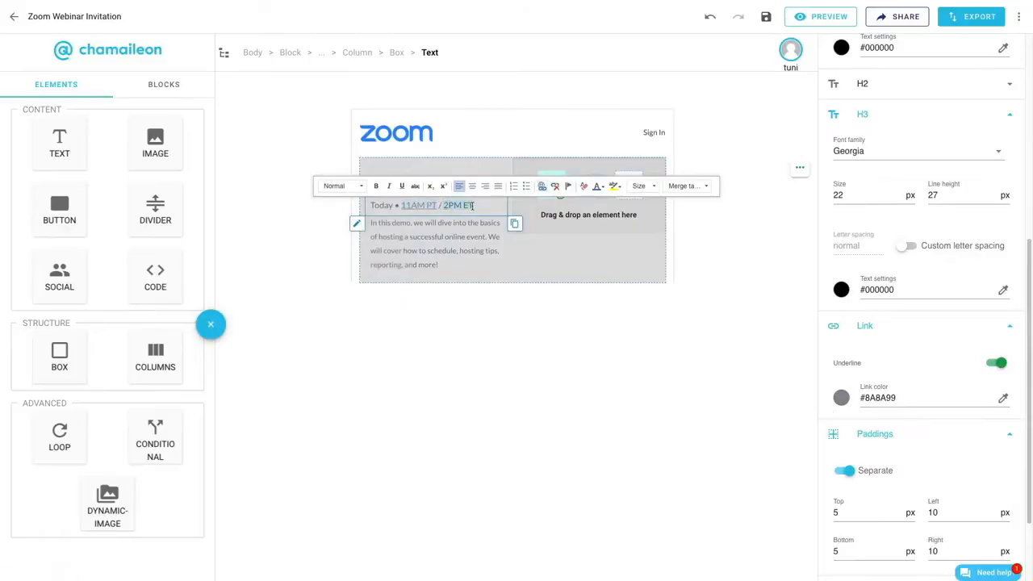
pyautogui.click(543, 186)
pyautogui.scroll(-2, 824, 350)
pyautogui.click(846, 380)
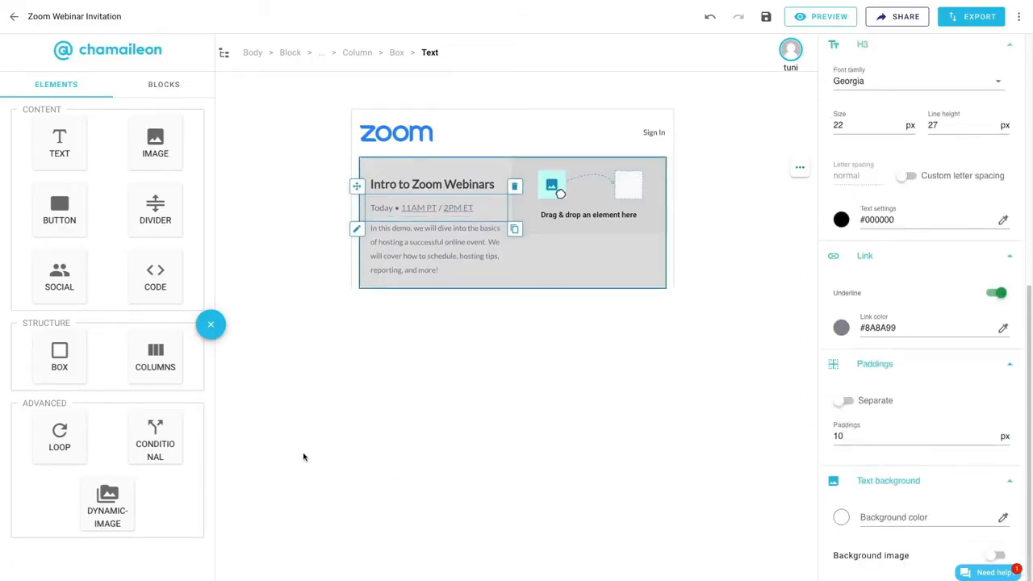
# - Add a button below the description text and set its font to Lato, size 14 px, line height 26 px
pyautogui.moveTo(59, 207); pyautogui.dragTo(422, 302)
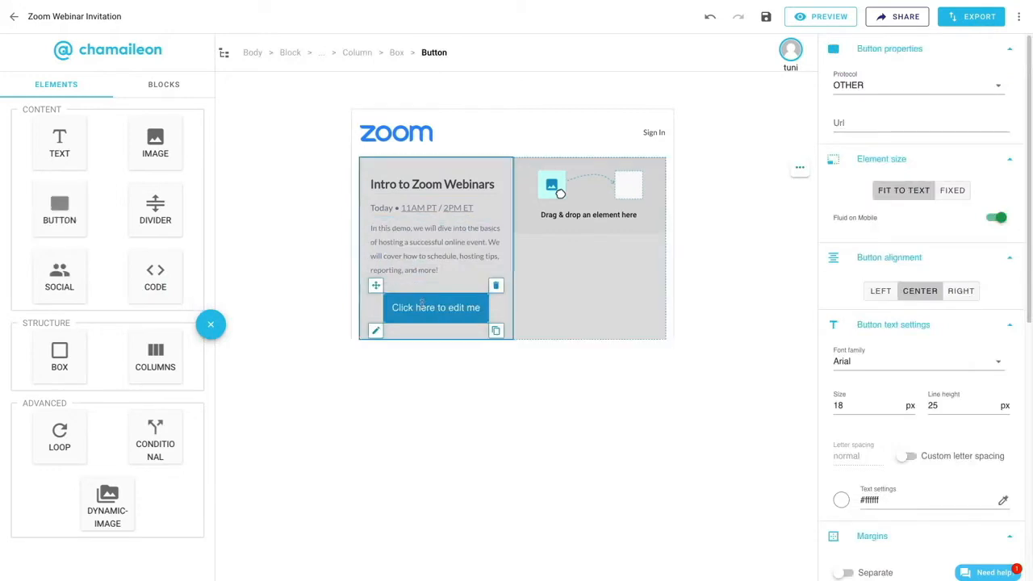
pyautogui.click(876, 356)
pyautogui.scroll(-5, 876, 436)
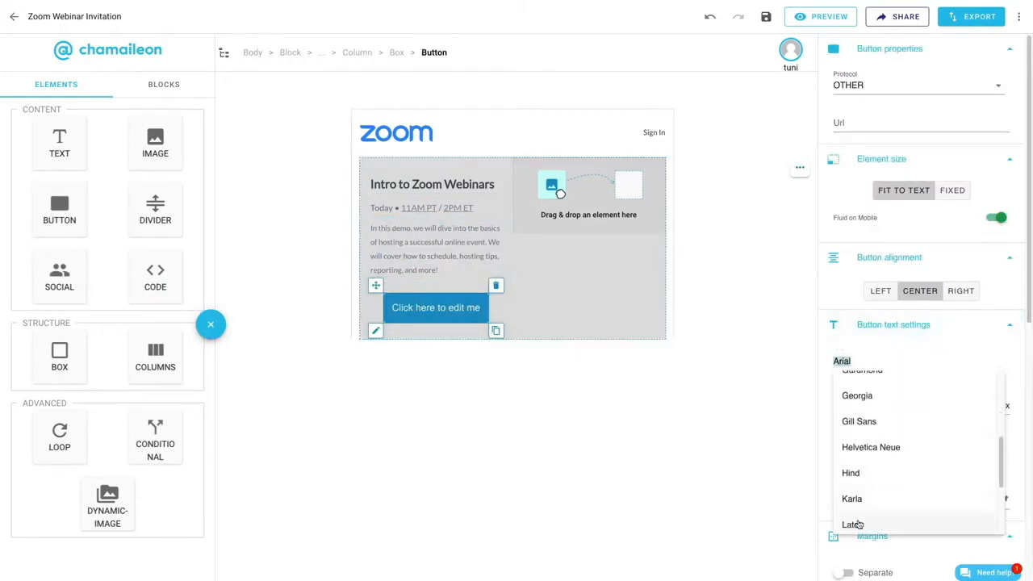
pyautogui.click(852, 525)
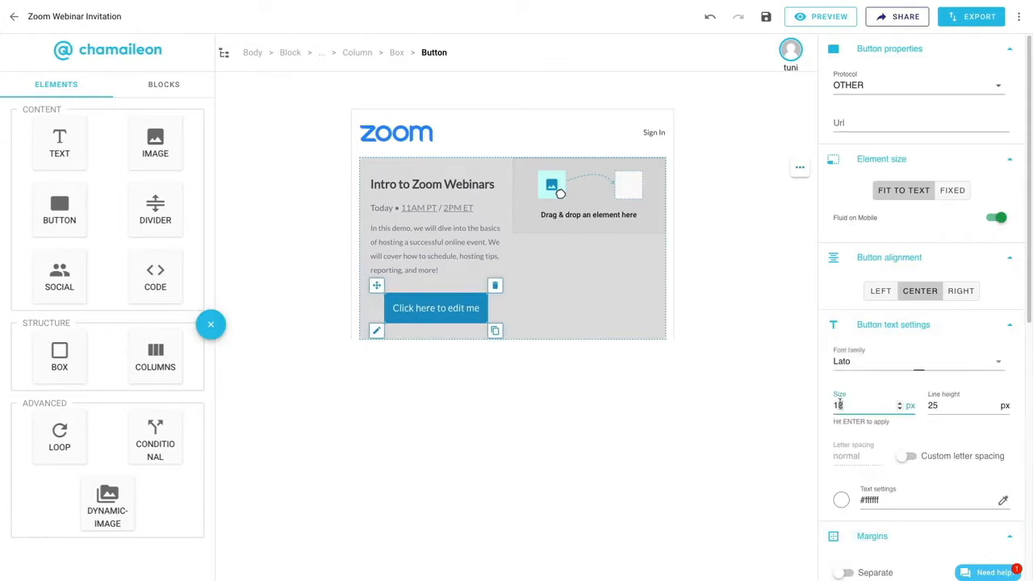
pyautogui.write('4')
pyautogui.press('Tab')
pyautogui.scroll(-2, 877, 440)
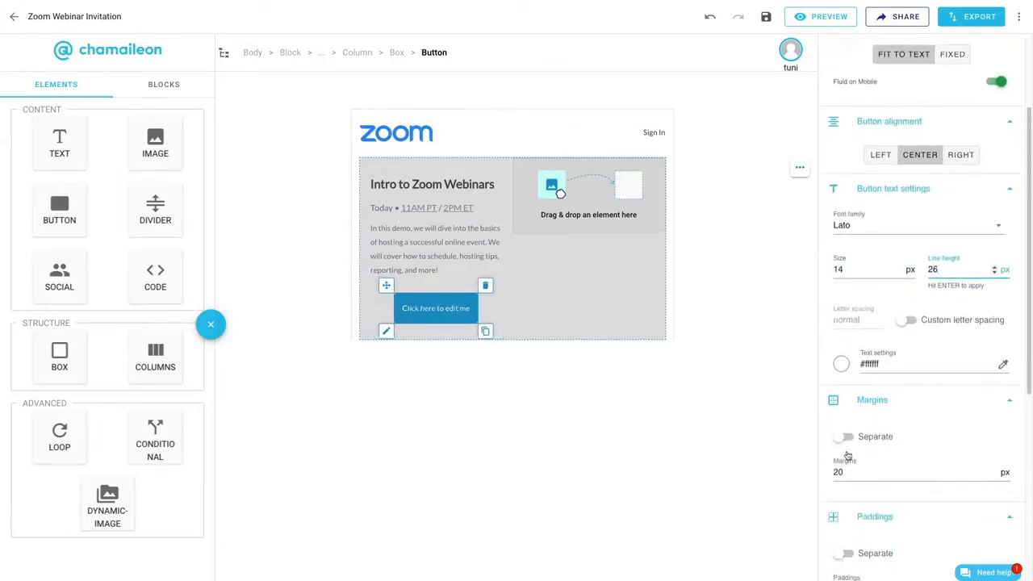
# - Set separate margins for the button, with 10 px on the top, left and right
pyautogui.click(845, 437)
pyautogui.doubleClick(839, 477)
pyautogui.write('10')
pyautogui.press('Tab')
pyautogui.write('10')
pyautogui.press('Tab')
pyautogui.press('Tab')
pyautogui.write('10')
pyautogui.scroll(-2, 847, 476)
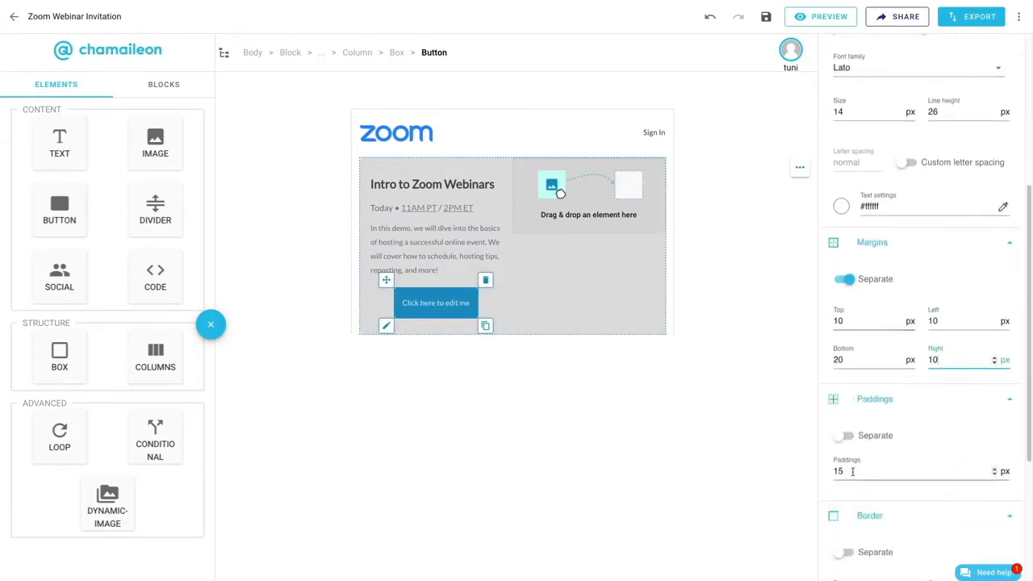
# - Set separate button paddings of 8 px top and bottom and 18 px left and right
pyautogui.click(845, 436)
pyautogui.doubleClick(838, 478)
pyautogui.write('8')
pyautogui.press('Tab')
pyautogui.write('18')
pyautogui.press('Tab')
pyautogui.write('8')
pyautogui.scroll(-3, 920, 403)
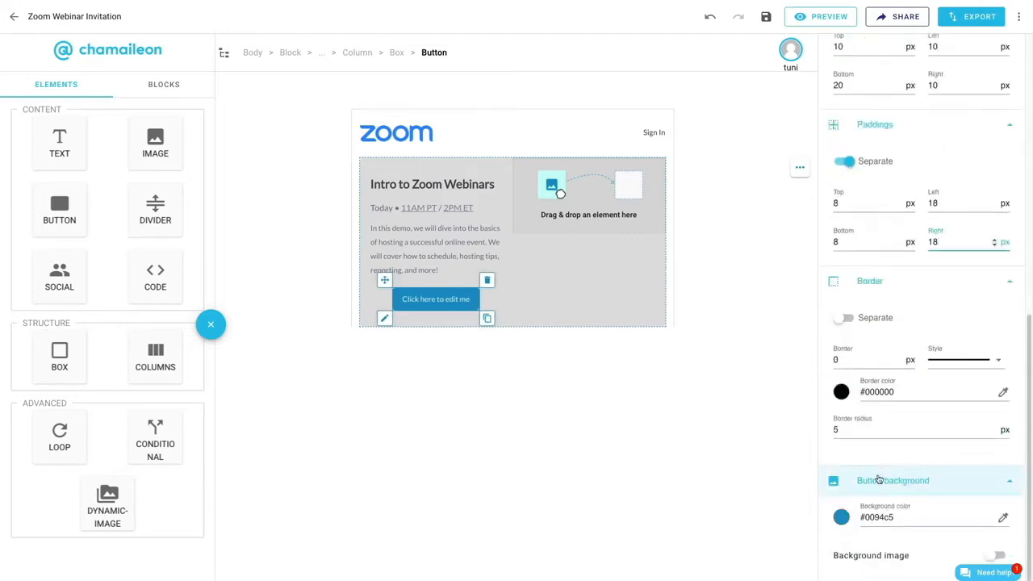
# - Give the button the orange background color #F5713A and a border radius of 3 px
pyautogui.scroll(-1, 920, 404)
pyautogui.click(842, 397)
pyautogui.click(913, 571)
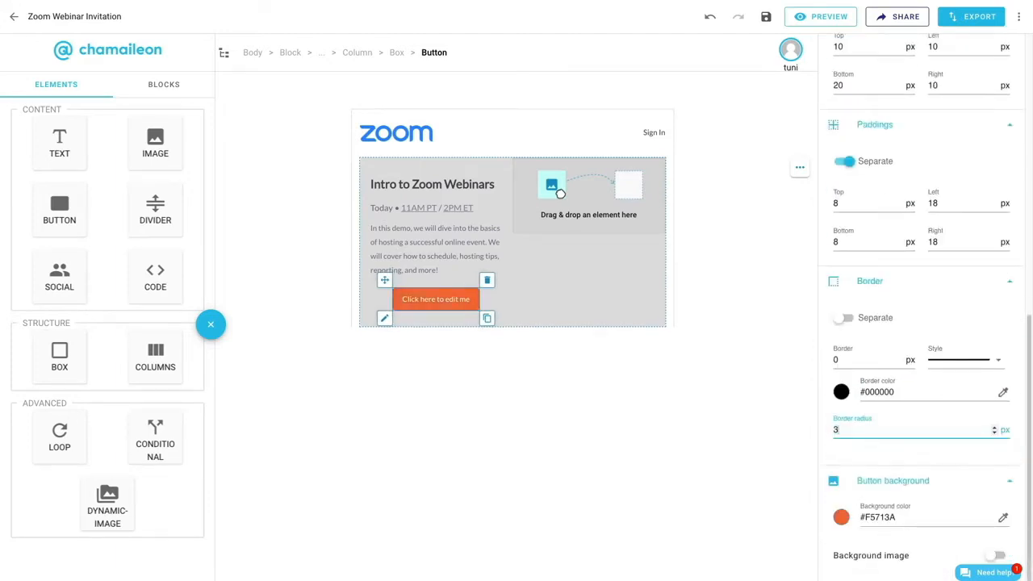
# - Align the button left and change its label to "Get on the Guest List"
pyautogui.scroll(6, 884, 301)
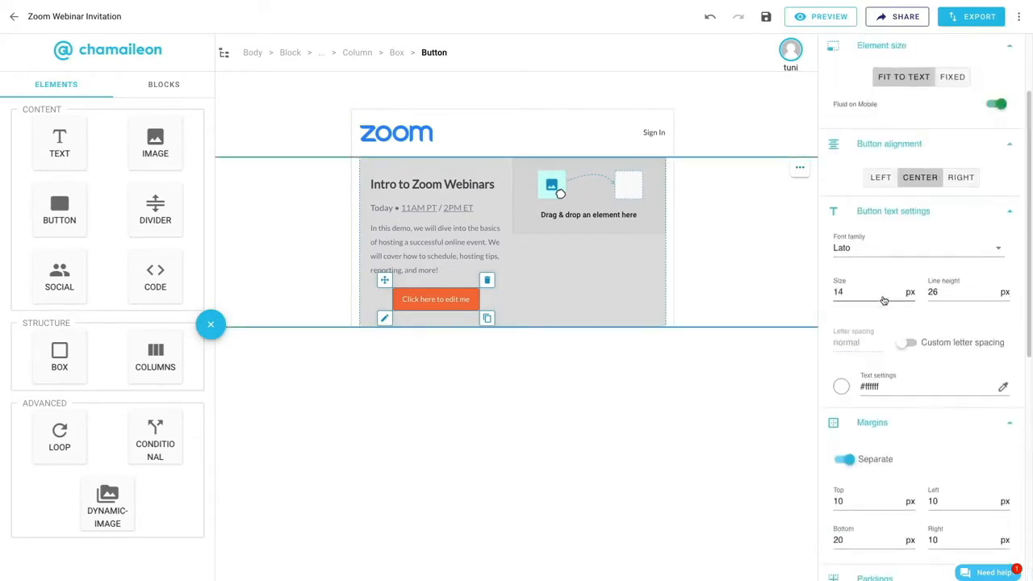
pyautogui.click(876, 179)
pyautogui.tripleClick(444, 298)
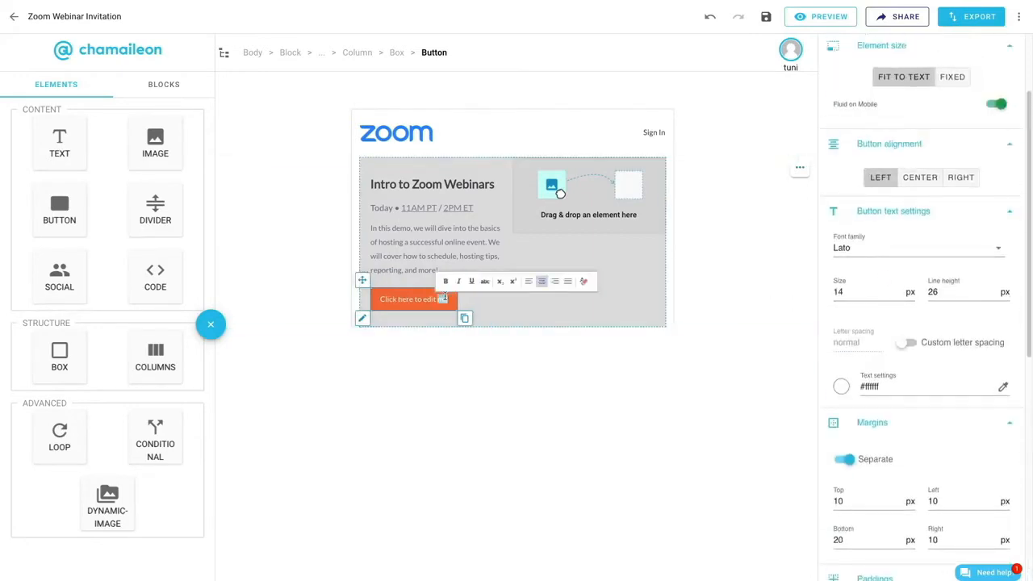
pyautogui.write('Get on the Guest List')
pyautogui.click(560, 194)
# - Add an image to the grey box's empty right column, using zoomhero4.png from the gallery
pyautogui.moveTo(155, 143); pyautogui.dragTo(593, 201)
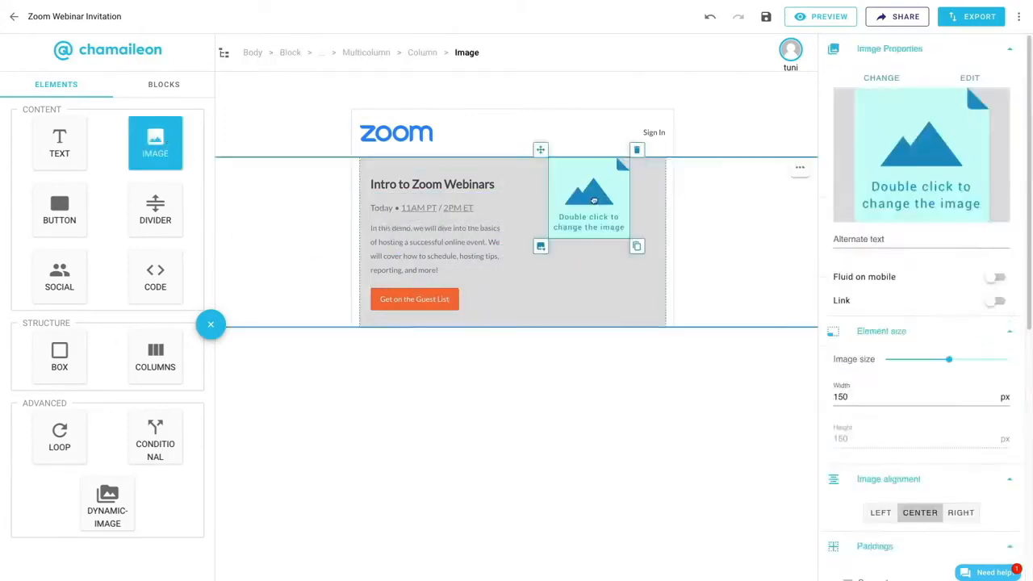
pyautogui.doubleClick(594, 200)
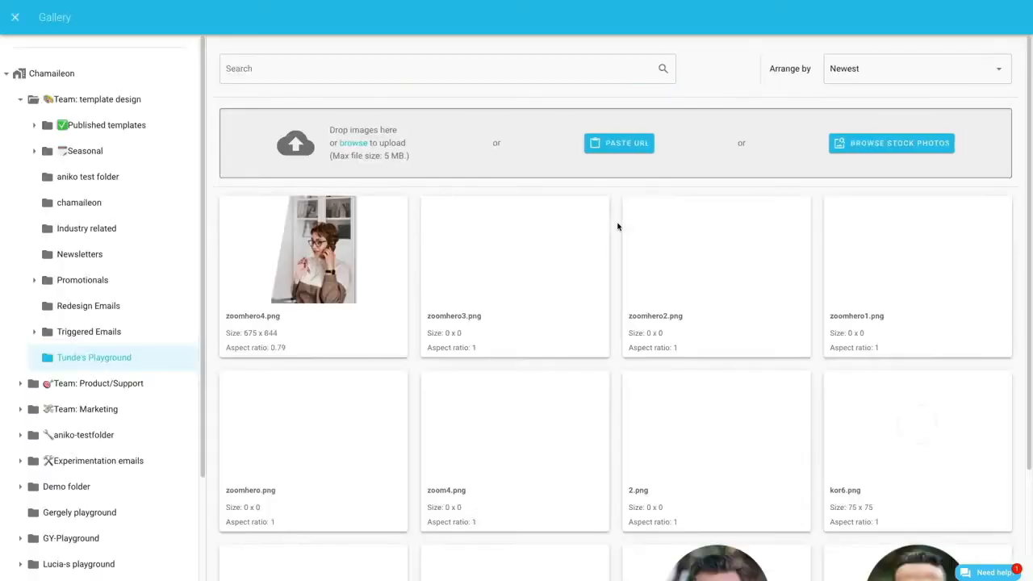
pyautogui.click(310, 231)
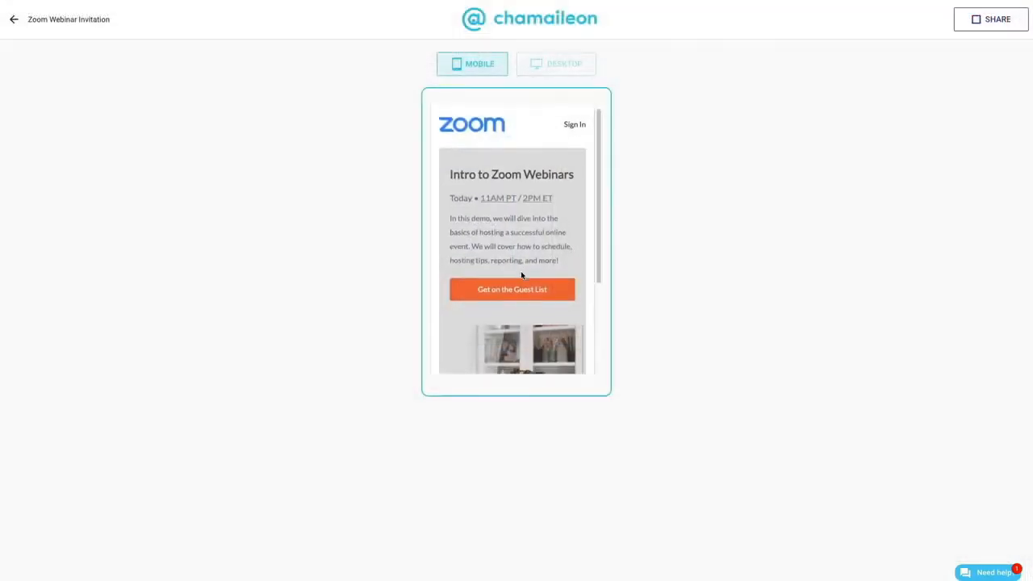
# - Preview the email in the mobile and desktop layouts
pyautogui.scroll(-2, 521, 272)
pyautogui.scroll(-2, 523, 281)
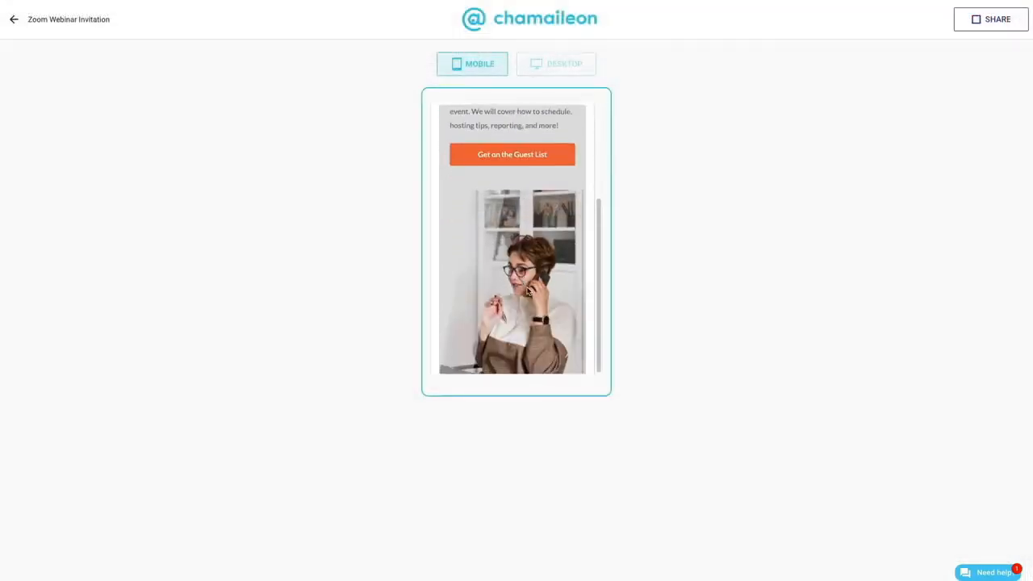
pyautogui.scroll(4, 530, 259)
pyautogui.click(565, 64)
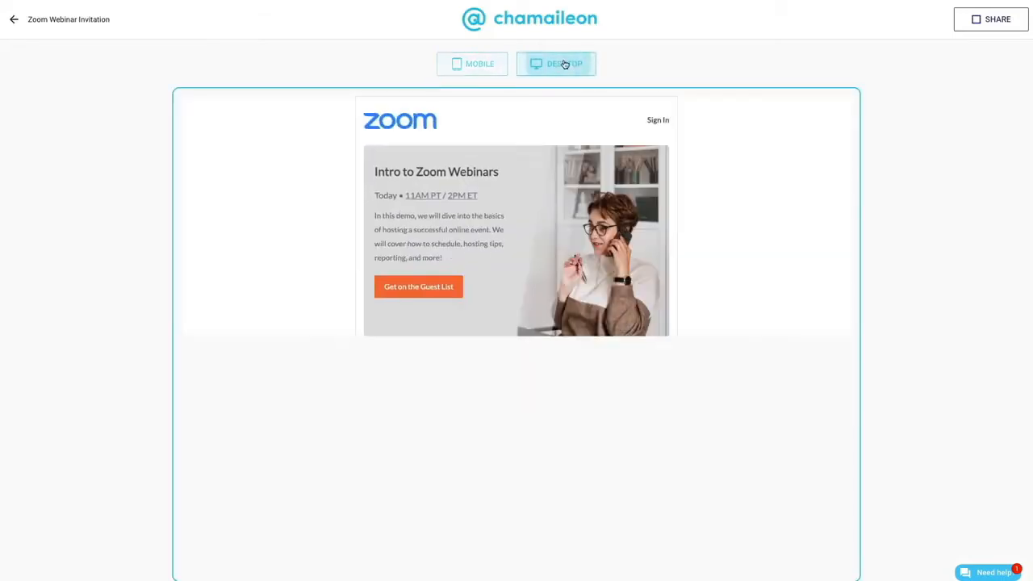
pyautogui.click(469, 73)
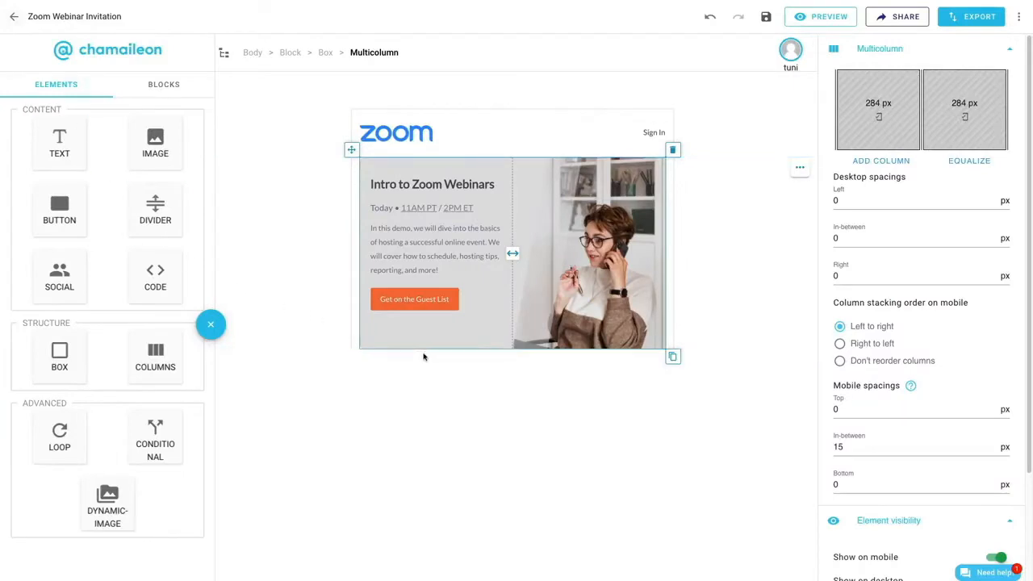
# - Duplicate the "Intro to Zoom Webinars" title and move the copy into a new block below the grey box
pyautogui.click(476, 184)
pyautogui.click(514, 202)
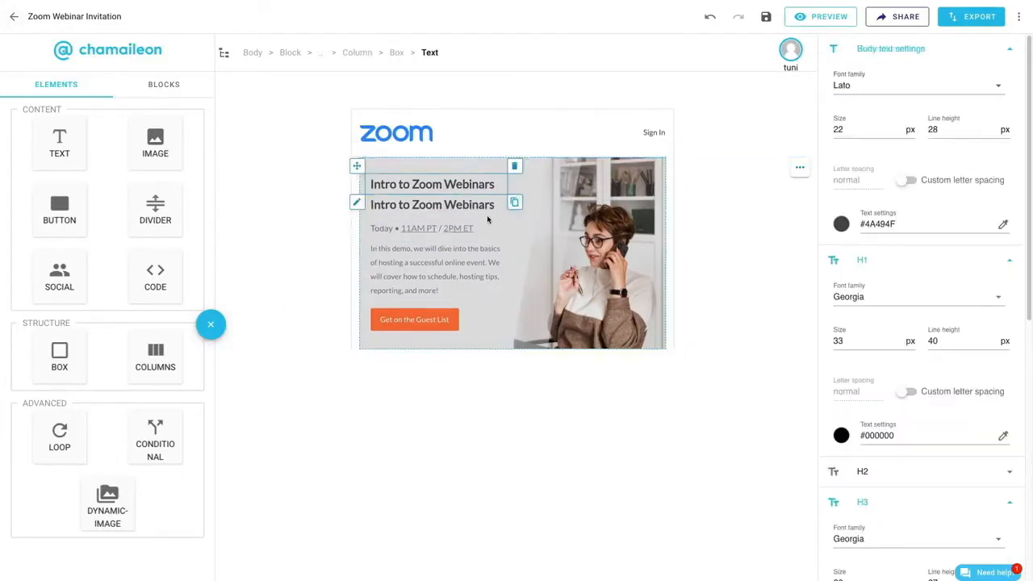
pyautogui.moveTo(356, 165); pyautogui.dragTo(747, 348)
# - Set the new block's content paddings to 20 px top and 5 px left and right
pyautogui.click(850, 476)
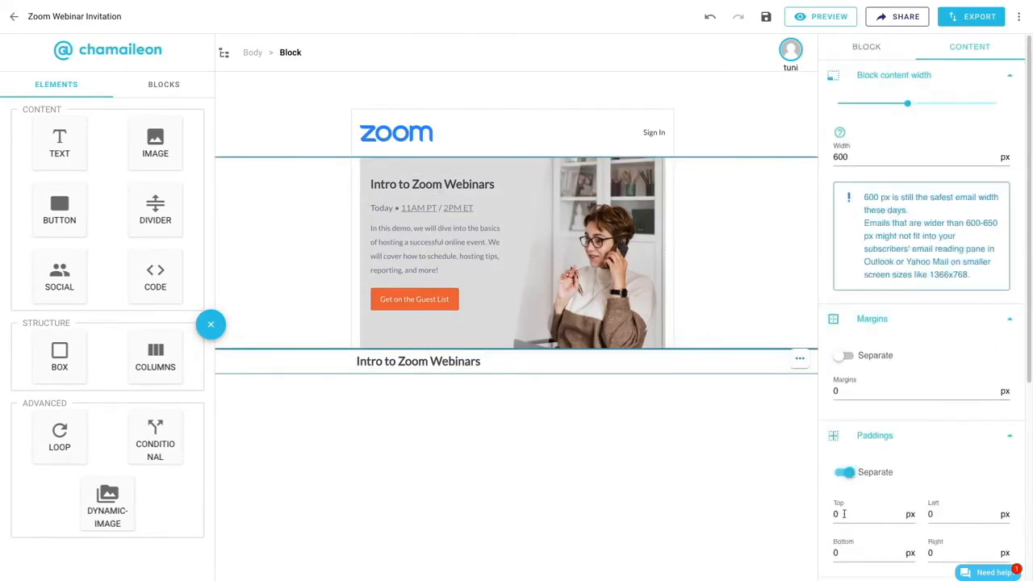
pyautogui.write('2')
pyautogui.press('Tab')
pyautogui.write('5')
pyautogui.press('Tab')
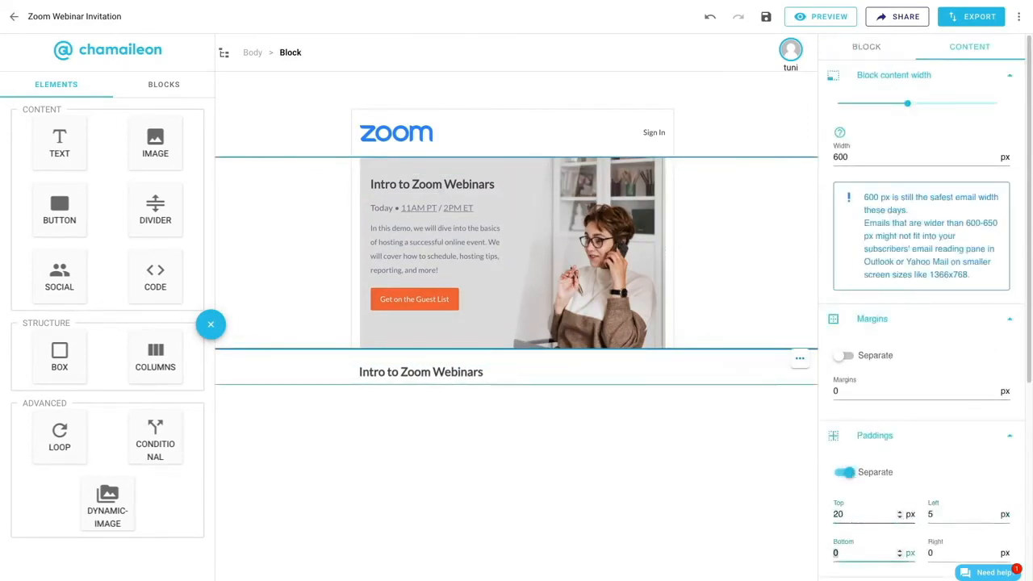
pyautogui.scroll(-5, 859, 497)
pyautogui.click(842, 516)
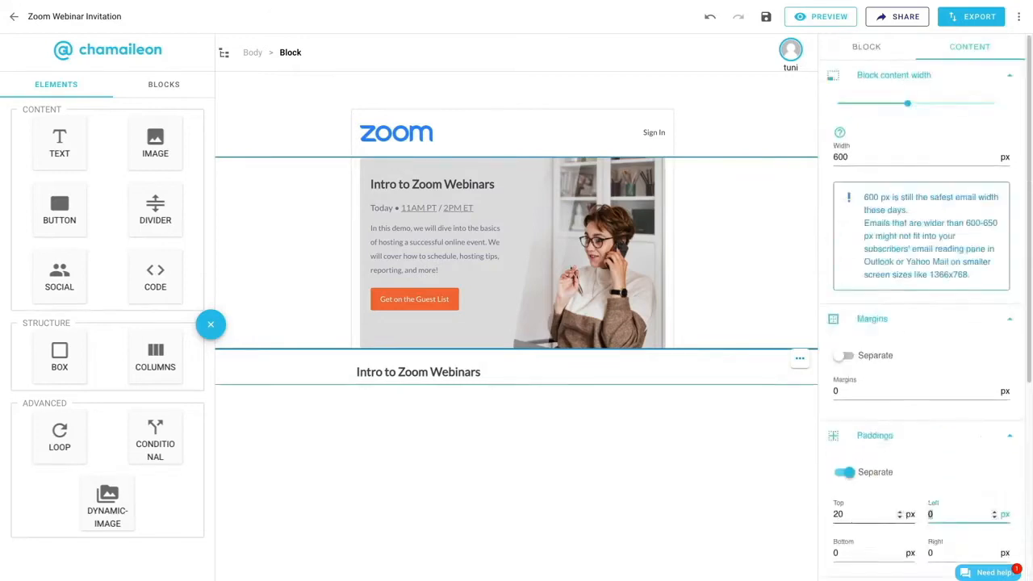
pyautogui.click(911, 556)
# - Give the title block's content separate right and left borders of 1 px in #E0E0E0
pyautogui.click(849, 200)
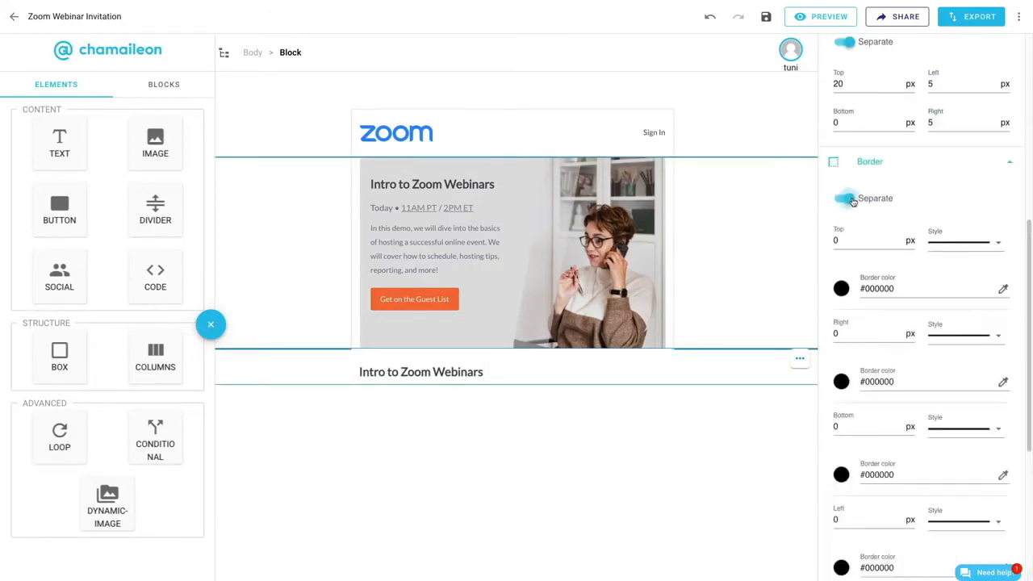
pyautogui.click(901, 332)
pyautogui.click(846, 382)
pyautogui.click(914, 545)
pyautogui.click(968, 476)
pyautogui.scroll(-1, 909, 476)
pyautogui.click(901, 471)
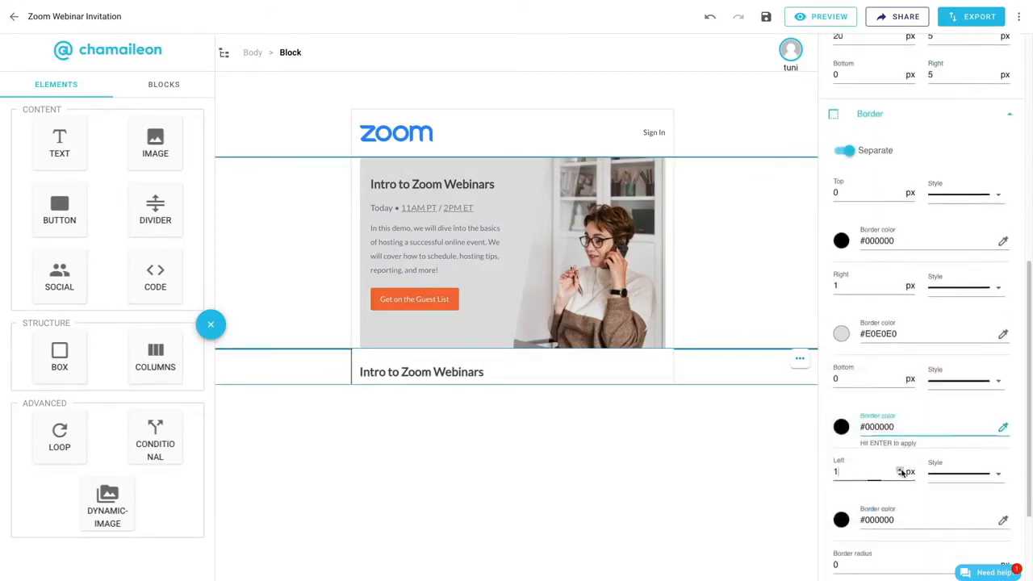
pyautogui.scroll(-2, 902, 473)
pyautogui.click(842, 397)
pyautogui.click(859, 550)
# - Replace the copied title's text with "Upcoming Webinars"
pyautogui.tripleClick(471, 376)
pyautogui.write('Upcoming Webin')
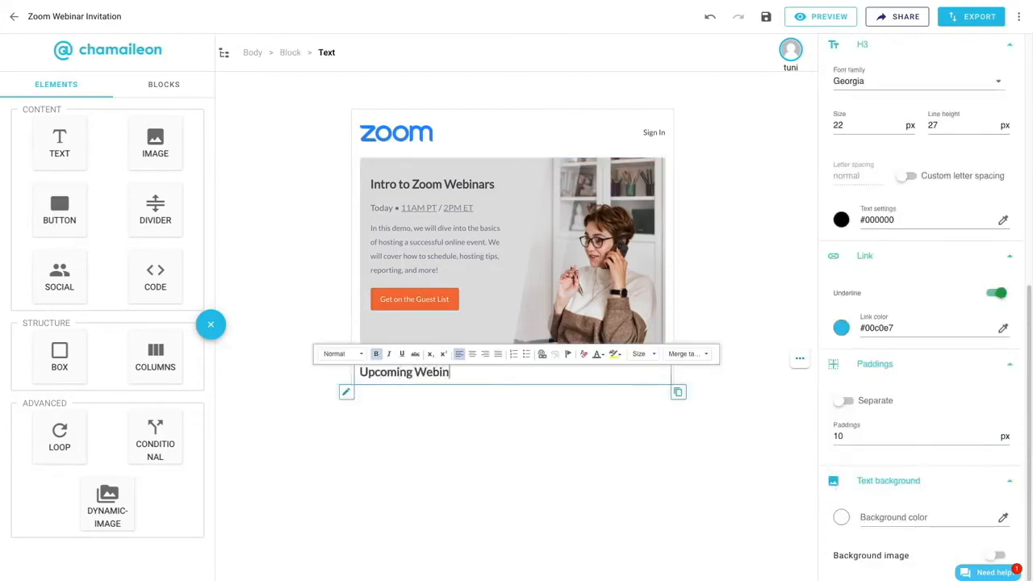
pyautogui.write('ars')
# - Add a two-column block below the "Upcoming Webinars" heading and set its content paddings to 10 px left and right
pyautogui.moveTo(155, 358); pyautogui.dragTo(724, 385)
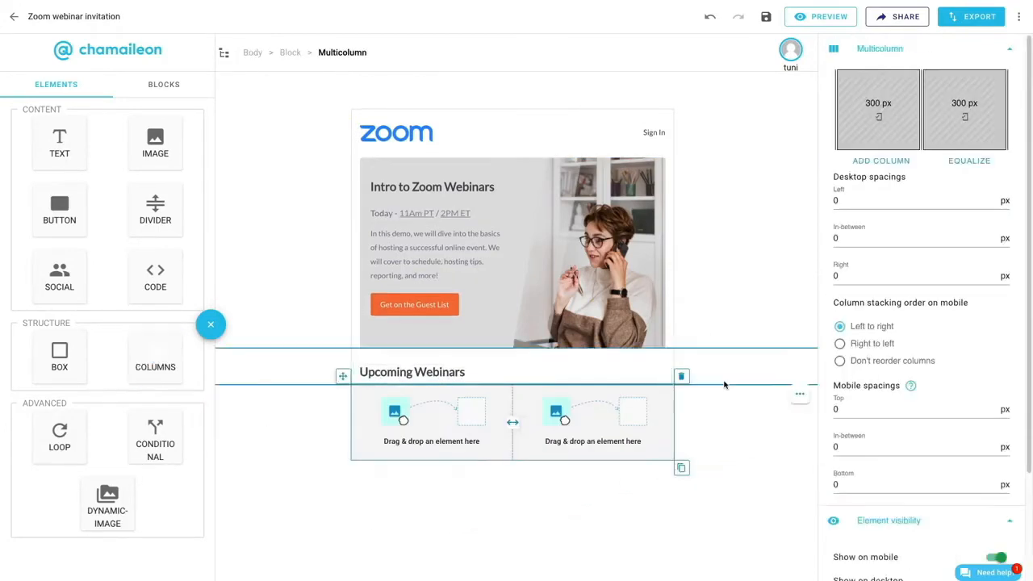
pyautogui.click(724, 448)
pyautogui.click(976, 46)
pyautogui.click(844, 472)
pyautogui.scroll(-1, 872, 473)
pyautogui.click(931, 419)
pyautogui.write('10')
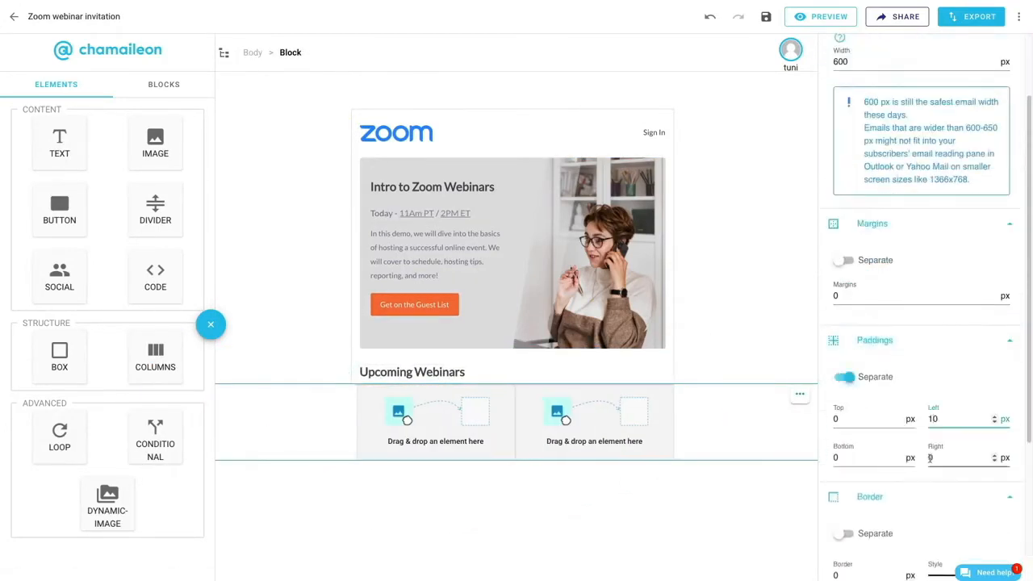
pyautogui.click(931, 456)
pyautogui.write('1')
# - Give the two-column block's content 1 px left and right borders in #E0E0E0 and a white background
pyautogui.scroll(-2, 912, 436)
pyautogui.click(901, 434)
pyautogui.click(841, 483)
pyautogui.click(927, 554)
pyautogui.click(841, 211)
pyautogui.click(928, 369)
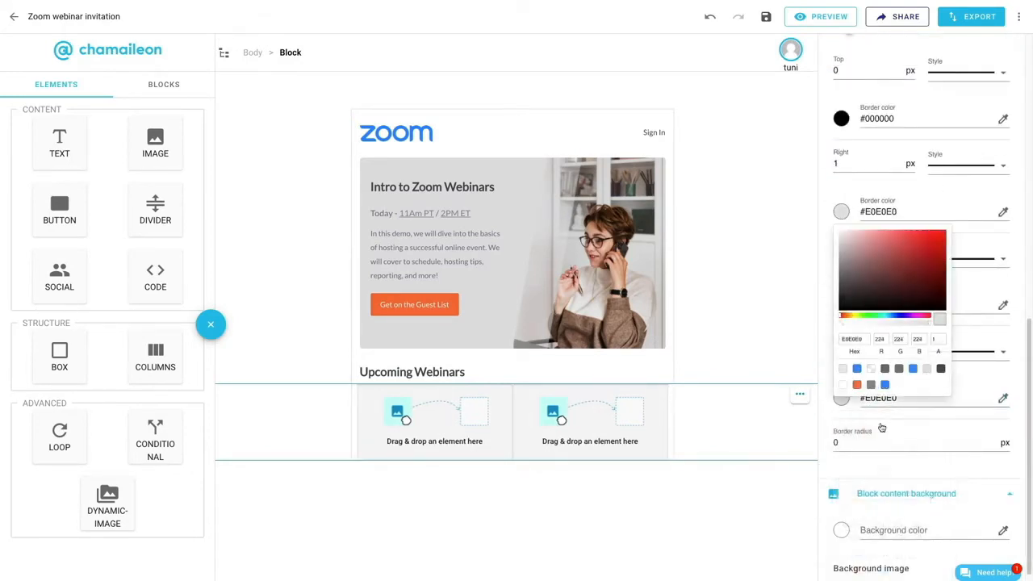
pyautogui.click(841, 529)
pyautogui.click(843, 571)
# - Nest a two-column layout in the block's left column and place a box in its first column
pyautogui.moveTo(162, 355); pyautogui.dragTo(440, 436)
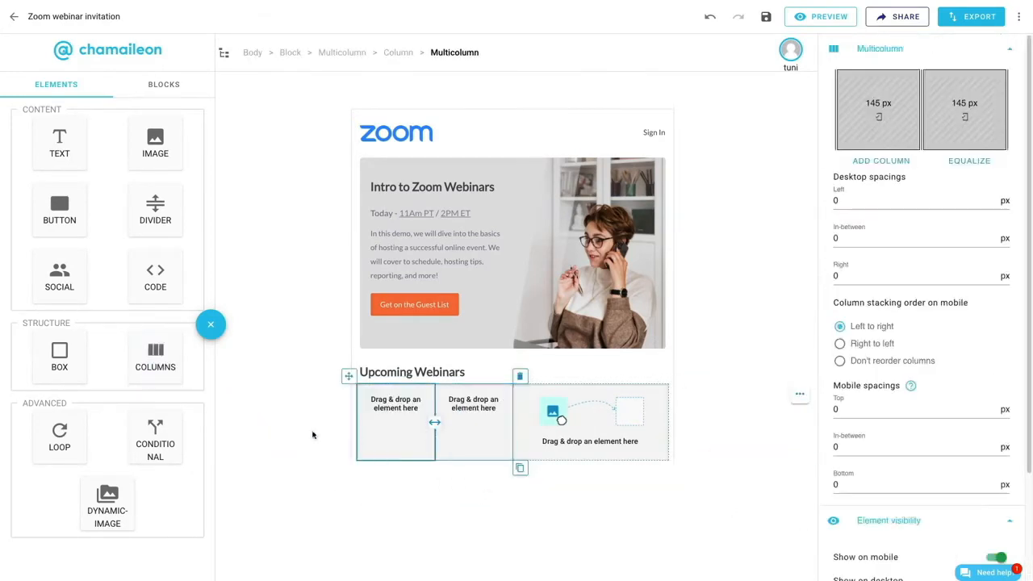
pyautogui.moveTo(60, 355); pyautogui.dragTo(404, 423)
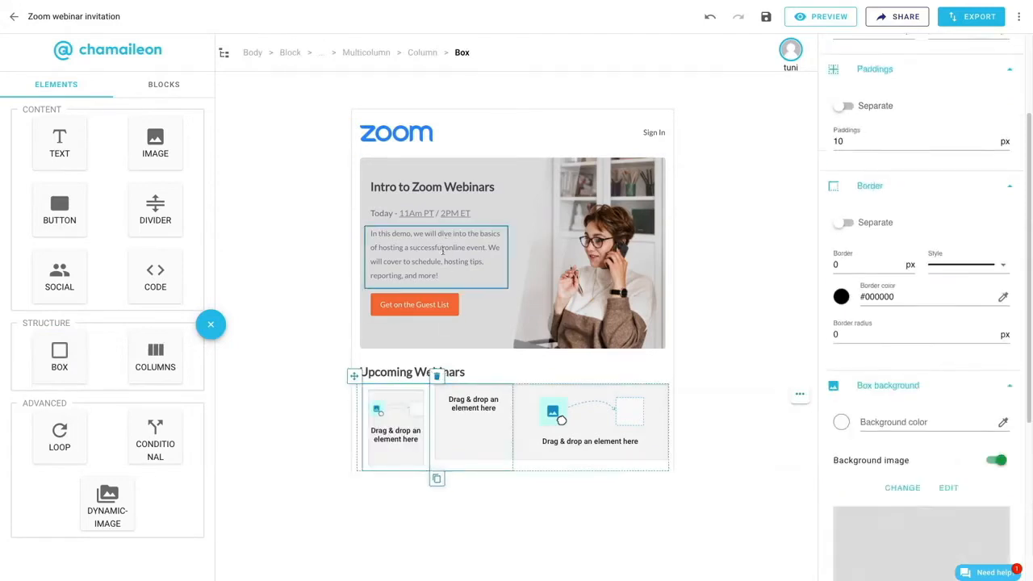
# - Copy the description text into the new box and replace it with a centered "5"
pyautogui.click(440, 251)
pyautogui.click(515, 295)
pyautogui.moveTo(355, 225); pyautogui.dragTo(403, 443)
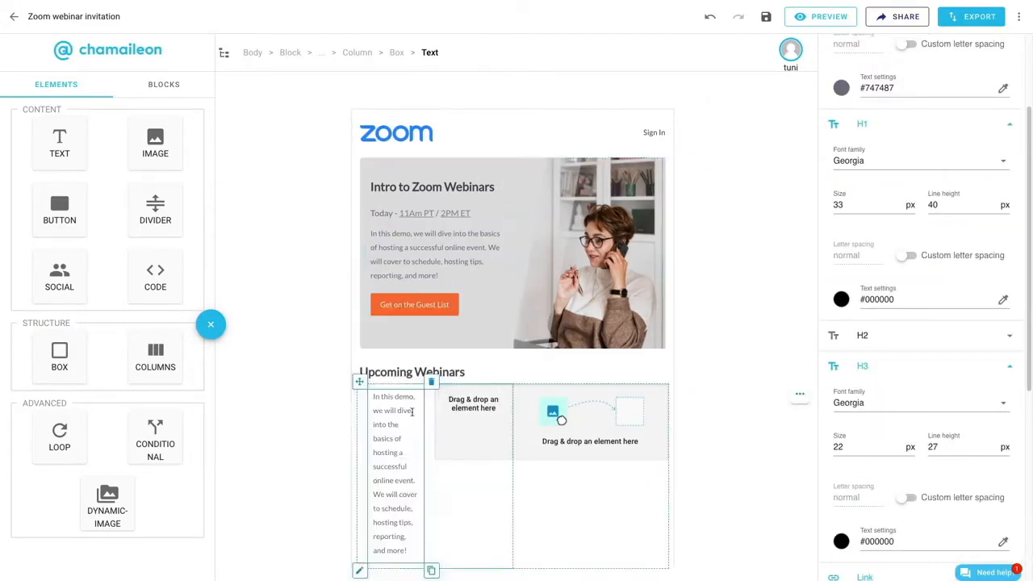
pyautogui.click(412, 412)
pyautogui.press('super+a')
pyautogui.press('BackSpace')
pyautogui.click(473, 380)
pyautogui.write('5')
# - Style the "5" at size 26 px with line height 29 px, blue color #308EFF and bold
pyautogui.scroll(3, 836, 242)
pyautogui.doubleClick(868, 131)
pyautogui.write('26')
pyautogui.press('Tab')
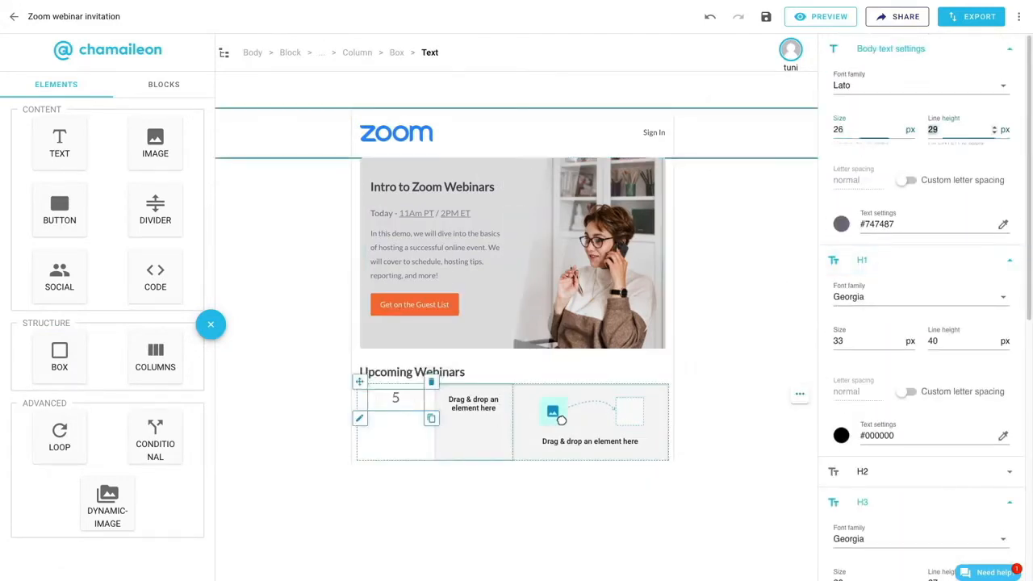
pyautogui.click(841, 223)
pyautogui.click(871, 381)
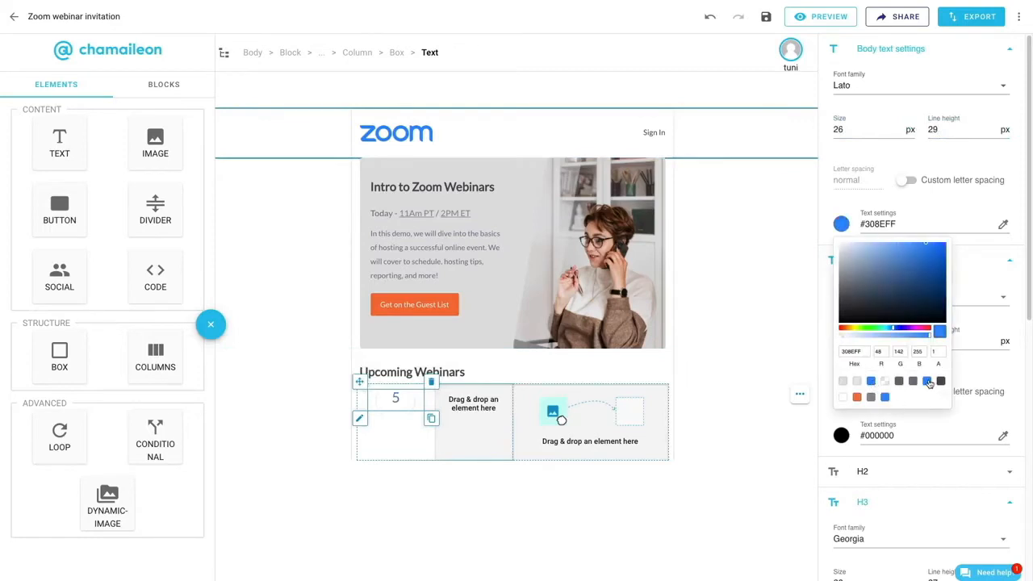
pyautogui.doubleClick(396, 399)
pyautogui.click(378, 381)
# - Set the paddings of the "5" text to 5 px top and 0 px bottom
pyautogui.click(842, 406)
pyautogui.scroll(-6, 958, 402)
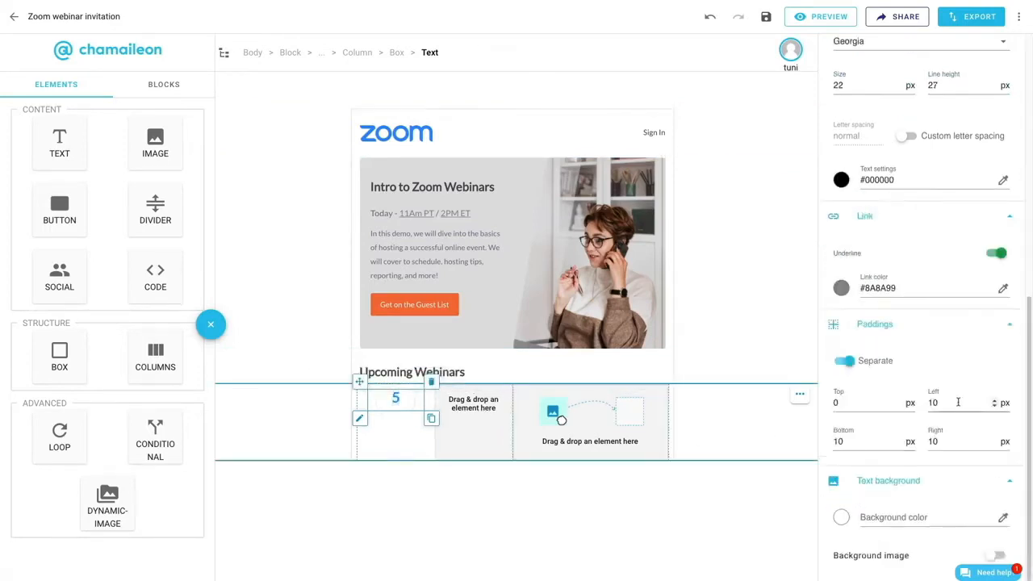
pyautogui.write('0')
# - Duplicate the "5" text and change the copy below it to "FEB"
pyautogui.click(432, 421)
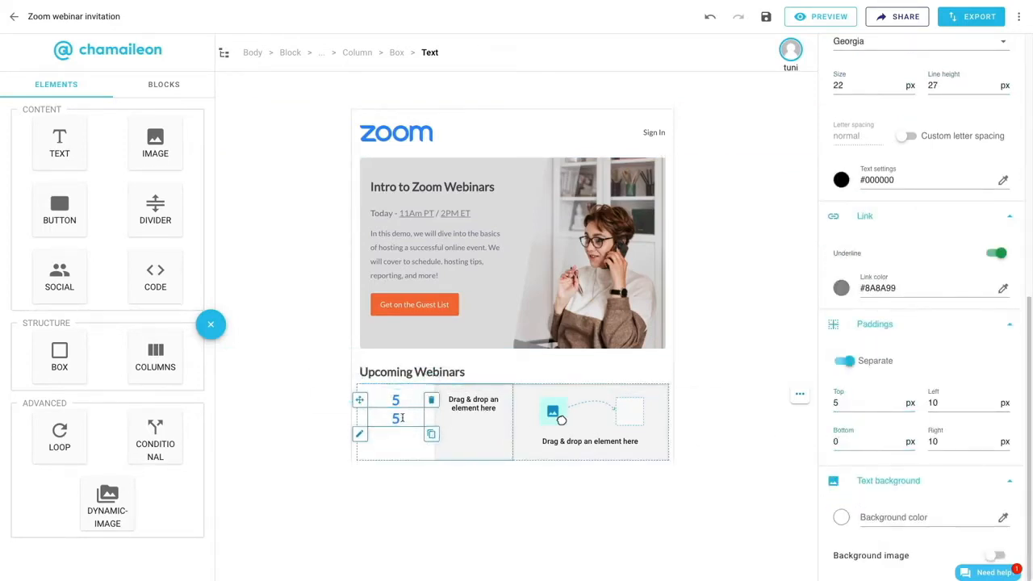
pyautogui.doubleClick(396, 419)
pyautogui.write('FEB')
# - Style "FEB" at size 15 px with line height 23 px, custom letter spacing 0.07 em and a dark grey color
pyautogui.scroll(10, 896, 308)
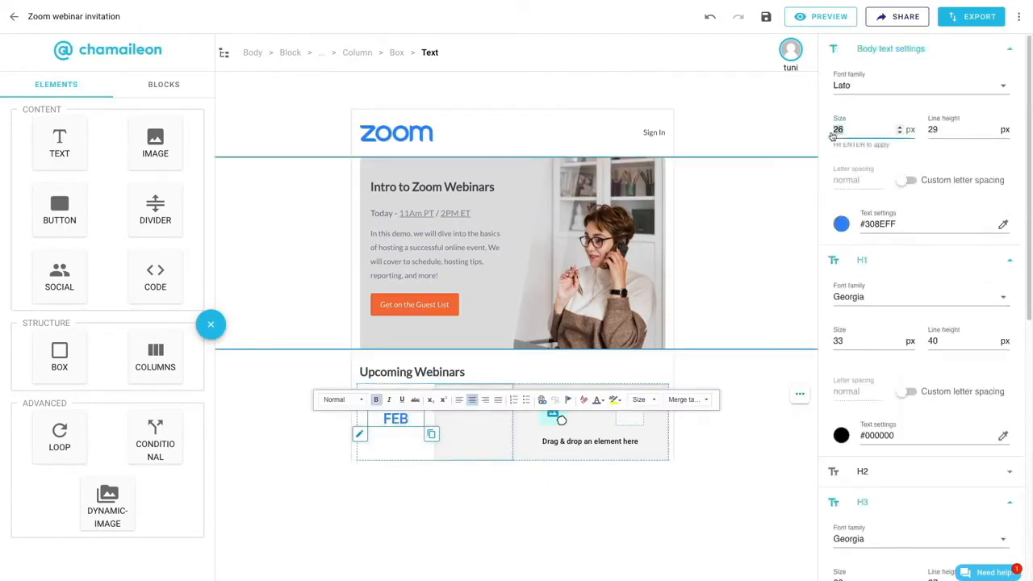
pyautogui.write('15')
pyautogui.click(907, 180)
pyautogui.click(867, 178)
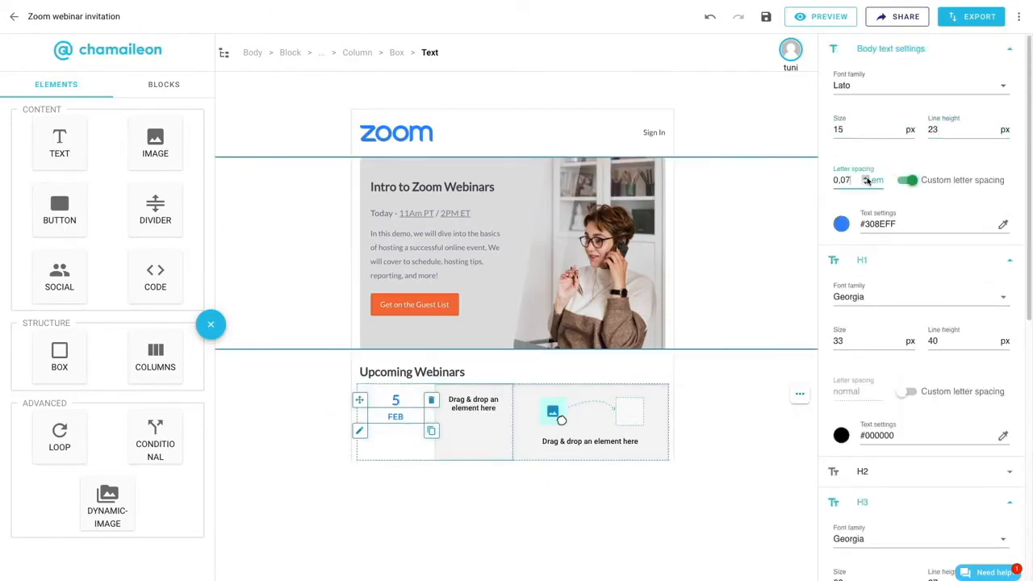
pyautogui.click(842, 225)
pyautogui.click(941, 382)
pyautogui.click(929, 494)
# - Set the top padding of the "FEB" text to 0 px
pyautogui.scroll(-6, 929, 493)
pyautogui.doubleClick(837, 403)
pyautogui.write('0')
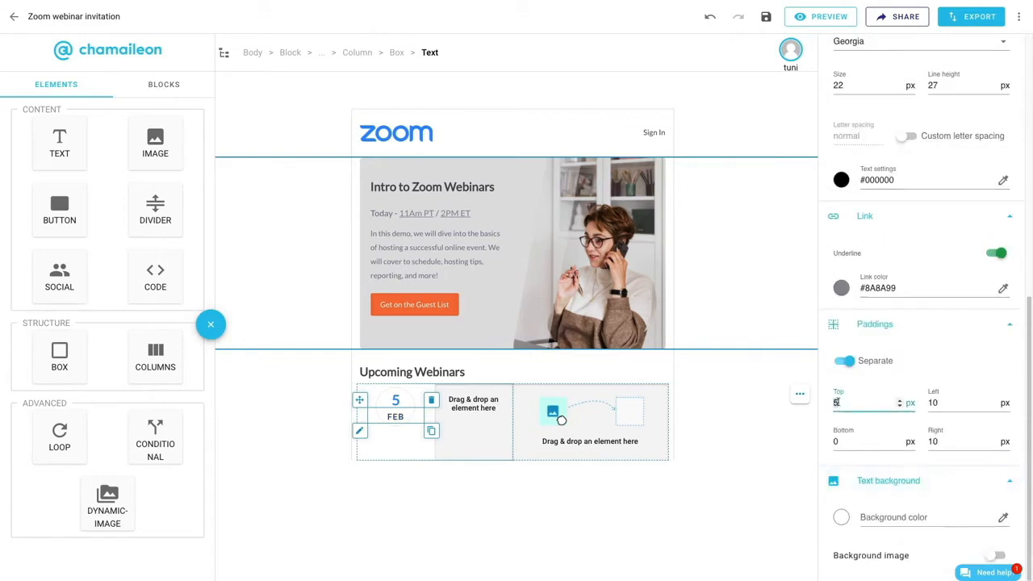
# - Set the "FEB" text's bottom padding to 5 px and insert a box hidden on mobile, containing a divider, between "5" and "FEB"
pyautogui.click(835, 442)
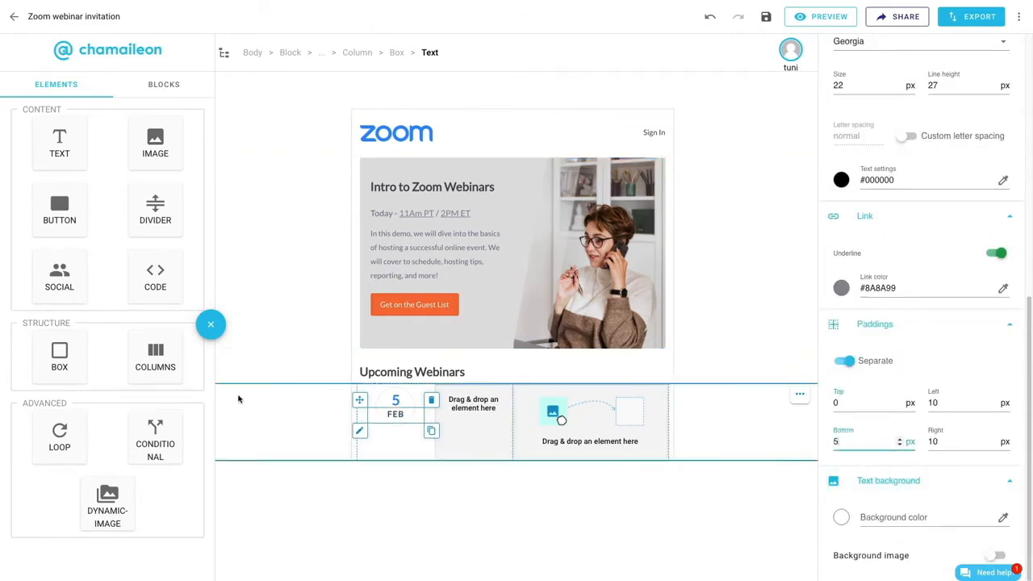
pyautogui.moveTo(59, 355); pyautogui.dragTo(396, 407)
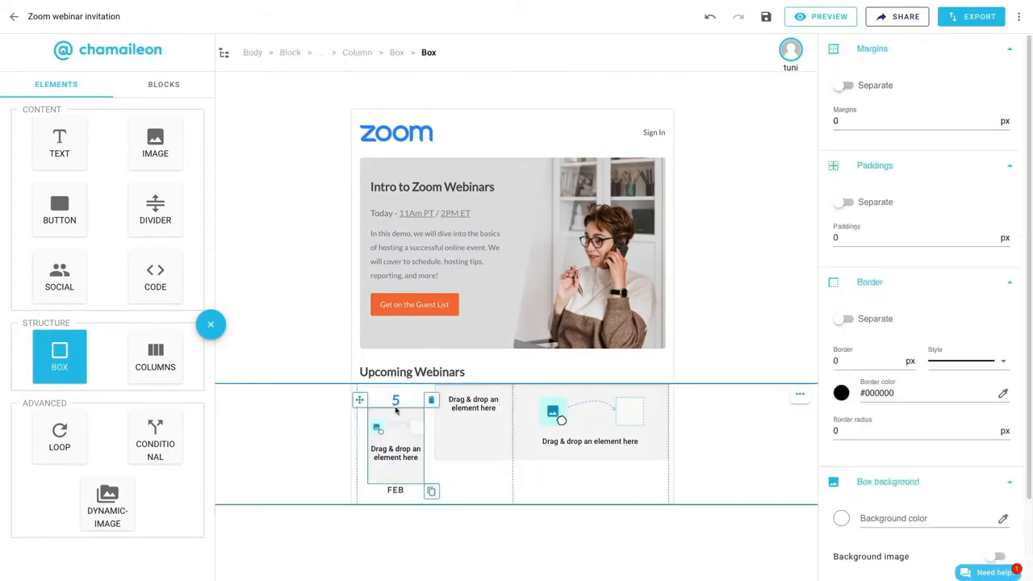
pyautogui.scroll(-2, 961, 494)
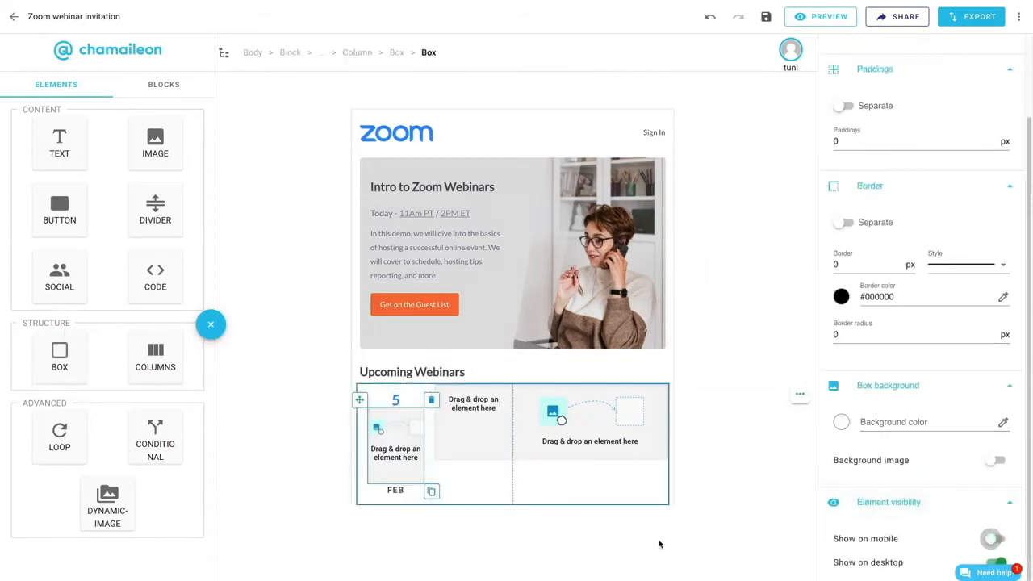
pyautogui.moveTo(155, 209); pyautogui.dragTo(398, 453)
# - Style the divider with line color #E8E8E8, line height 1 px, and top and bottom paddings of 2 px
pyautogui.click(843, 237)
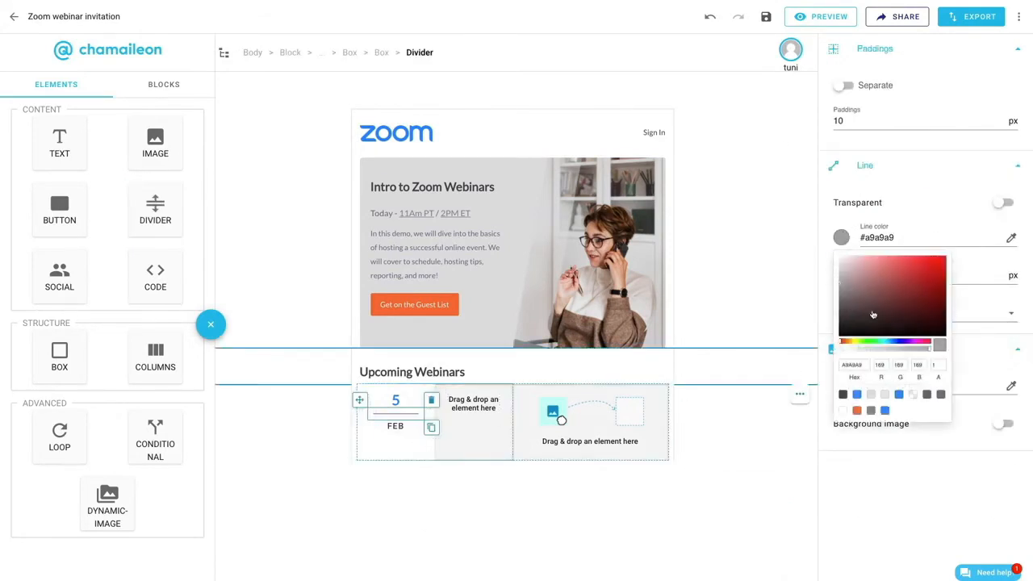
pyautogui.click(885, 394)
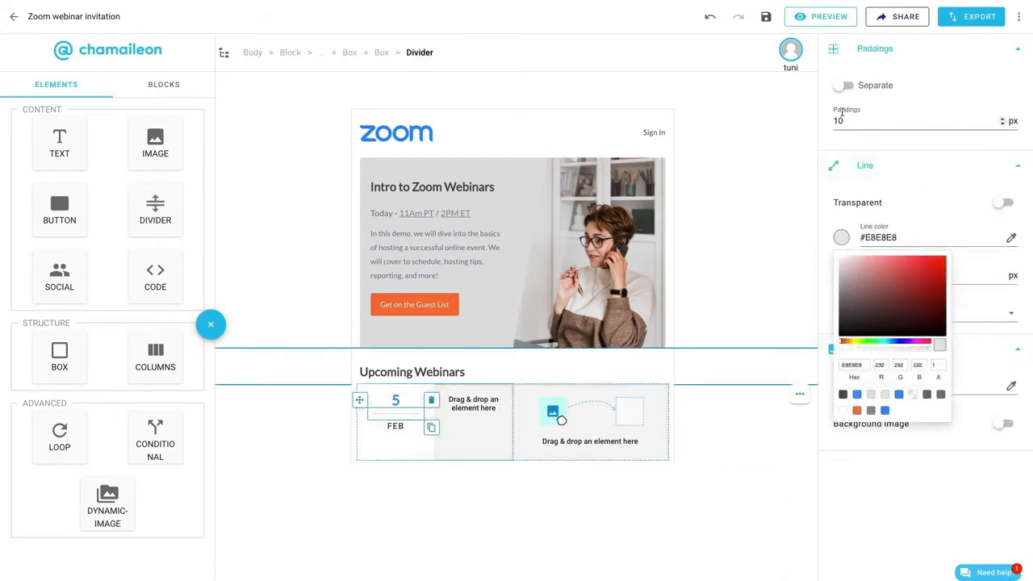
pyautogui.click(840, 86)
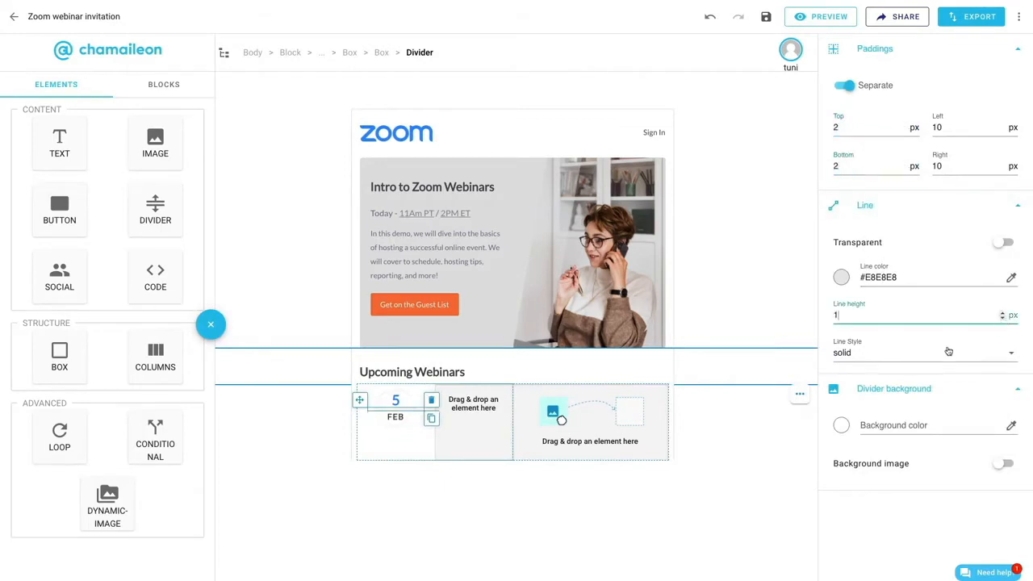
# - Narrow the date column in the nested two-column layout to about 93 px
pyautogui.click(419, 458)
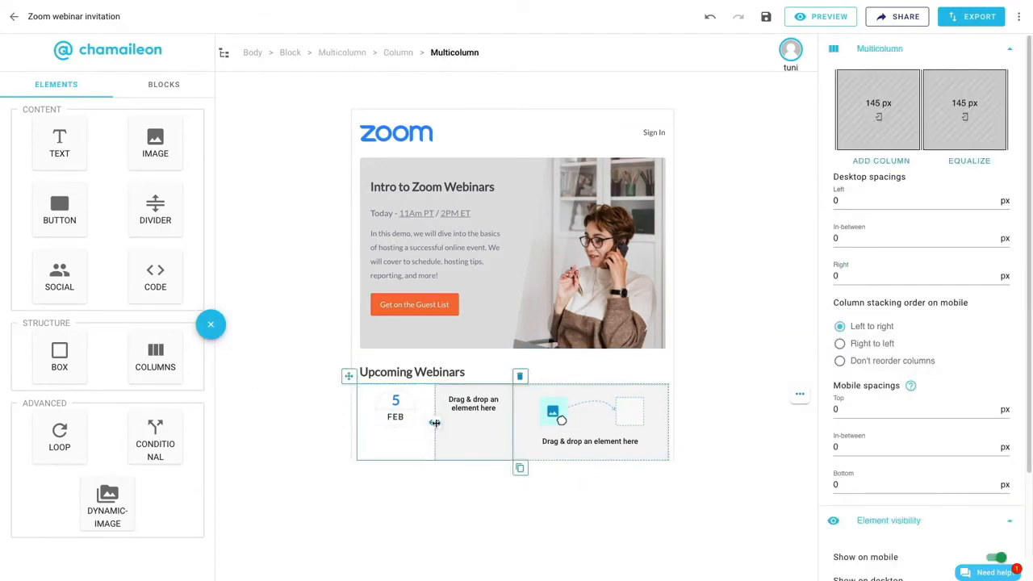
pyautogui.moveTo(423, 424); pyautogui.dragTo(408, 425)
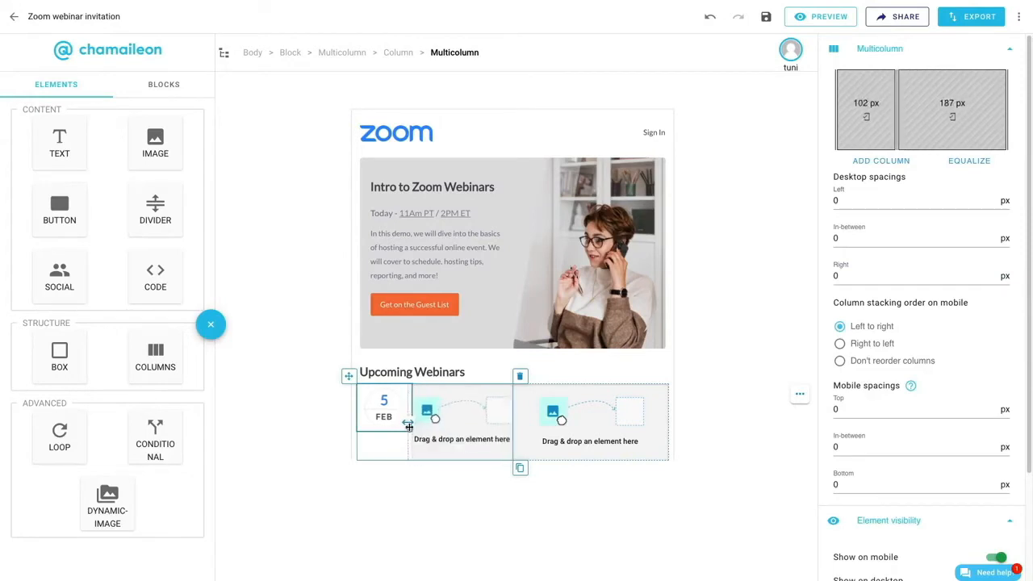
pyautogui.click(864, 116)
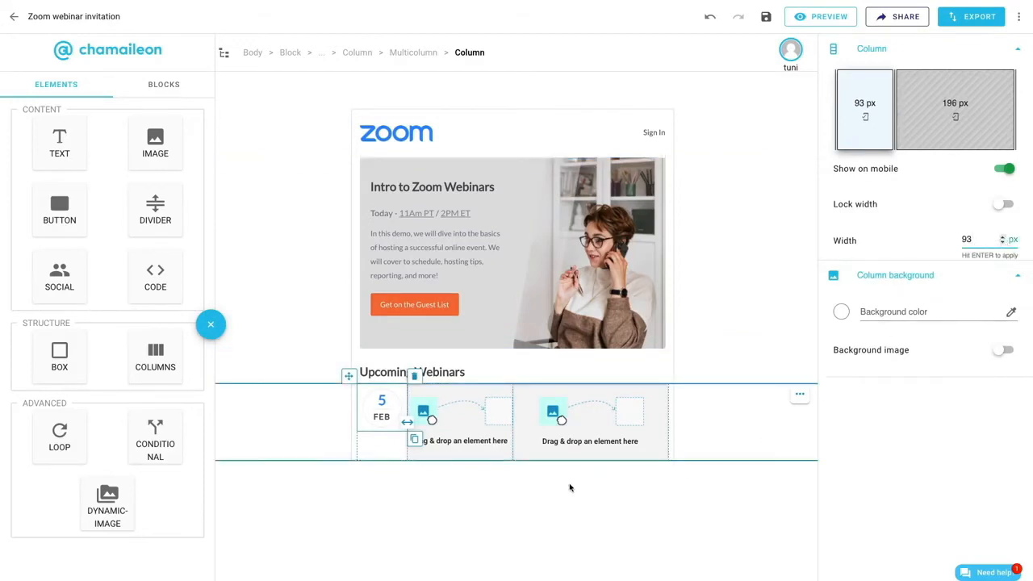
# - Copy the "Intro to Zoom Webinars" heading beside the date, change it to "Everything Zoom", and set size 18 px with line height 24 px
pyautogui.click(446, 186)
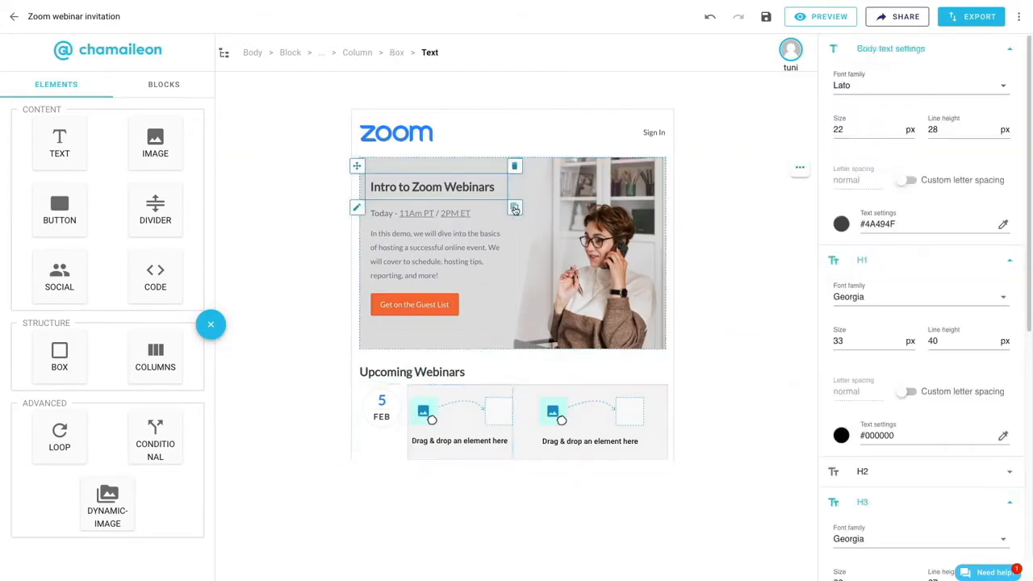
pyautogui.moveTo(515, 208); pyautogui.dragTo(458, 419)
pyautogui.moveTo(463, 414); pyautogui.dragTo(412, 397)
pyautogui.write('Everything Zoom')
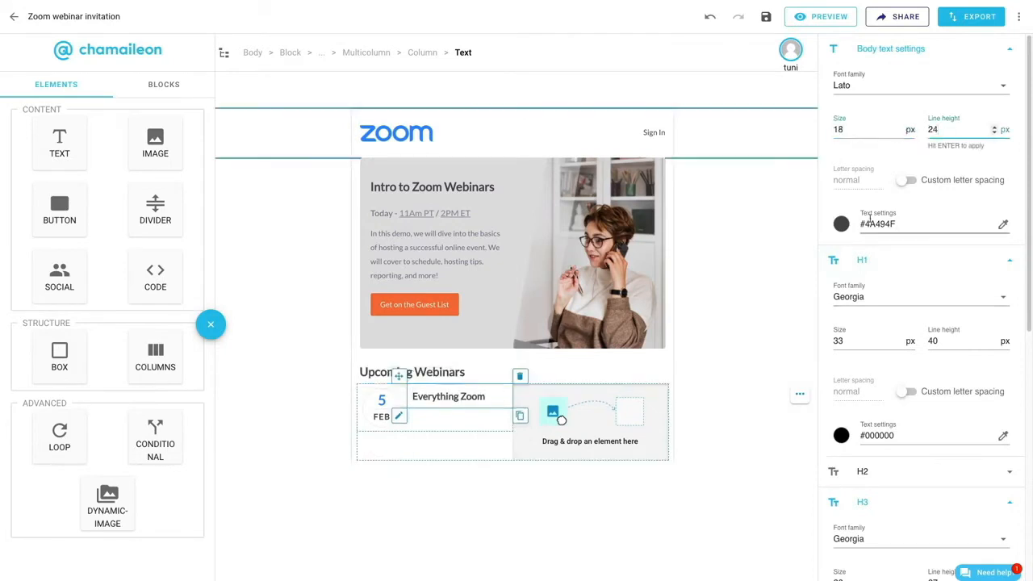
# - Duplicate the "Everything Zoom" text and style the copy at 15 px, line height 23 px, color #747487, with paddings 0 px top and 10 px bottom
pyautogui.scroll(-5, 887, 242)
pyautogui.scroll(5, 888, 323)
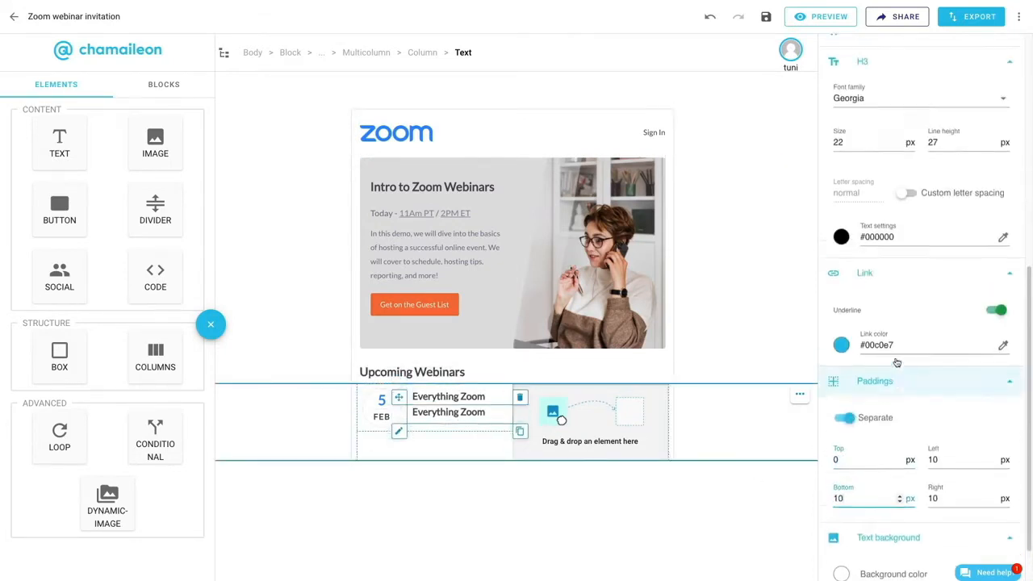
pyautogui.click(841, 224)
# - Replace the duplicated text with "Tuesday - 11AM PT / 2PM ET" and make both times links
pyautogui.click(474, 412)
pyautogui.tripleClick(474, 412)
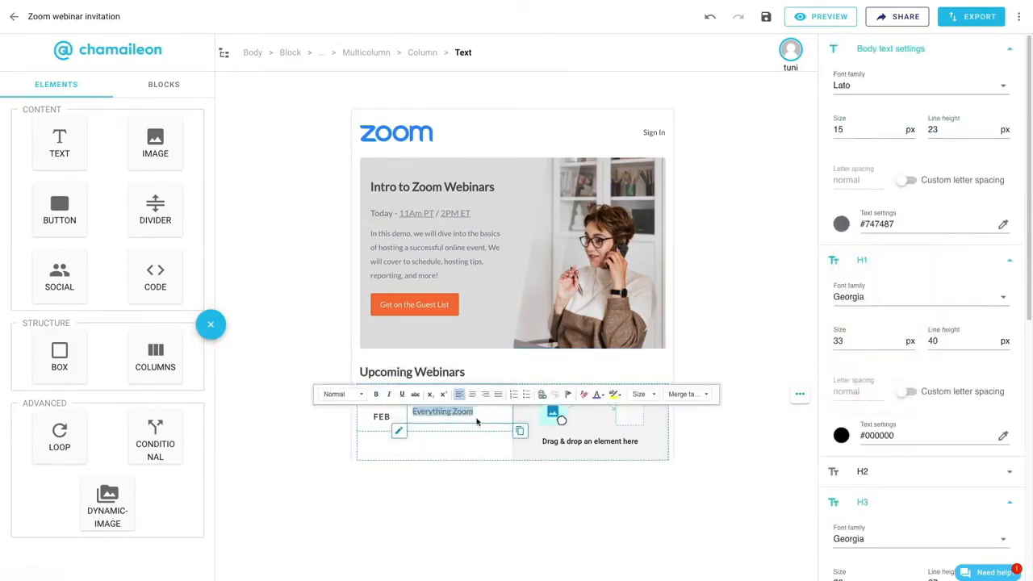
pyautogui.scroll(-4, 851, 461)
pyautogui.scroll(4, 989, 176)
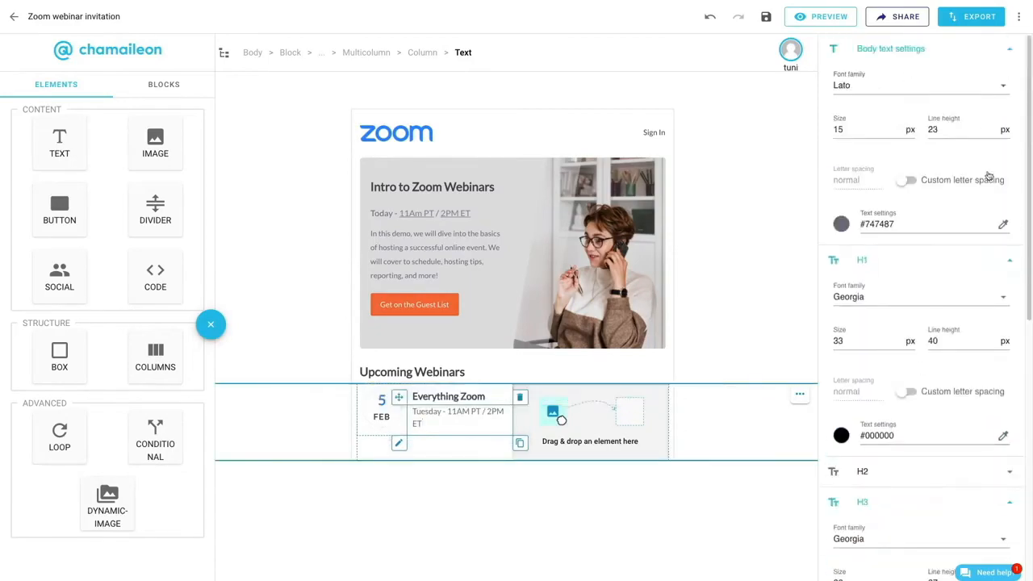
pyautogui.click(544, 394)
pyautogui.moveTo(448, 411); pyautogui.dragTo(423, 422)
pyautogui.click(542, 395)
pyautogui.click(536, 459)
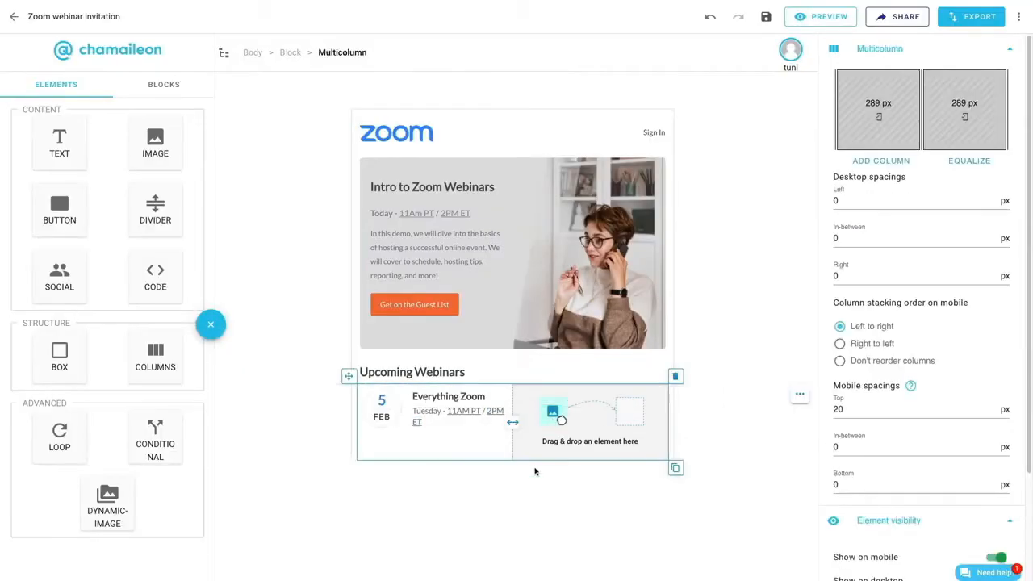
# - Duplicate the orange "Get on the Guest List" button and move the copy into the empty column beside the webinar details
pyautogui.click(452, 314)
pyautogui.click(466, 324)
pyautogui.moveTo(363, 286); pyautogui.dragTo(597, 445)
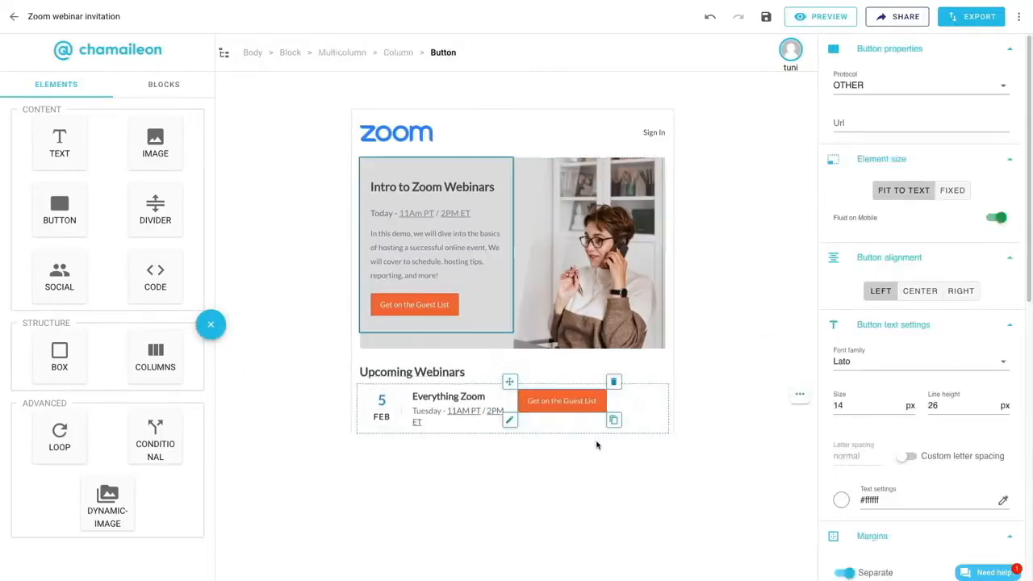
# - Center the copied button, turn off its fluid mobile width, and set its margins to 20 px top and 10 px bottom
pyautogui.click(920, 291)
pyautogui.click(997, 218)
pyautogui.click(849, 405)
pyautogui.scroll(-3, 850, 405)
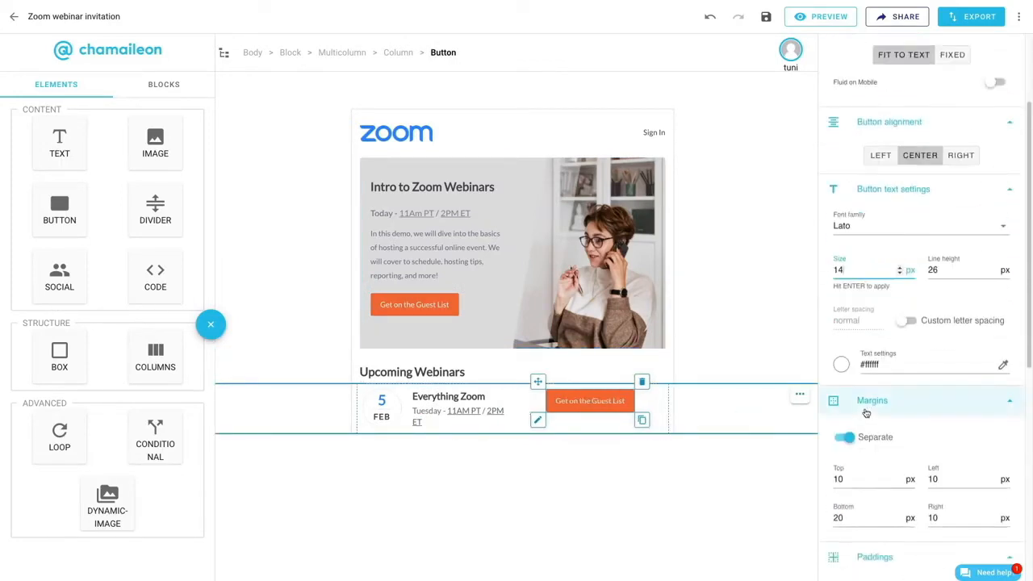
pyautogui.click(836, 518)
# - Color the copied button's text #2D8CFF and set its paddings to 5 px top and bottom, 15 px left and right
pyautogui.click(841, 364)
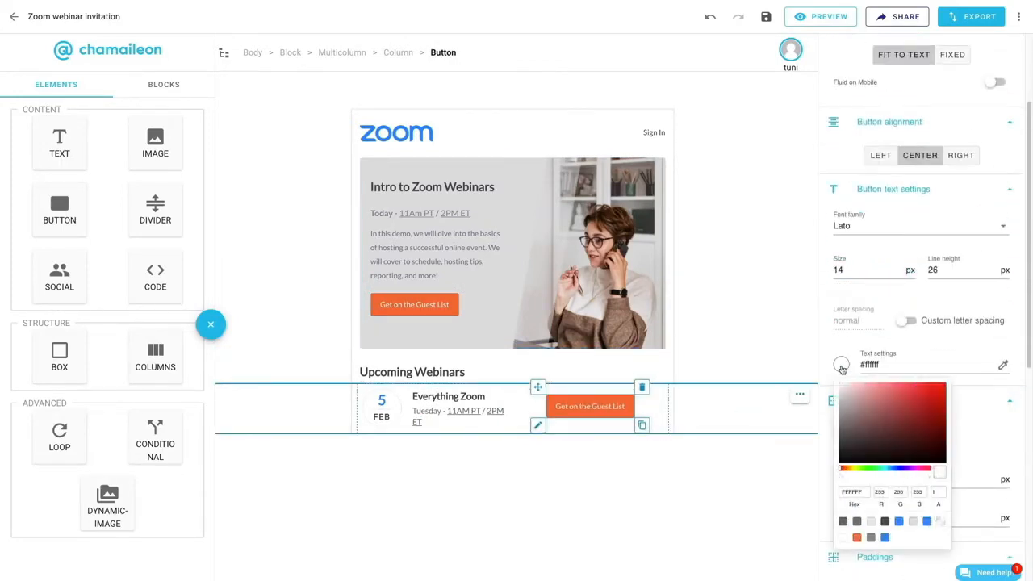
pyautogui.click(886, 537)
pyautogui.scroll(-5, 976, 359)
pyautogui.click(836, 385)
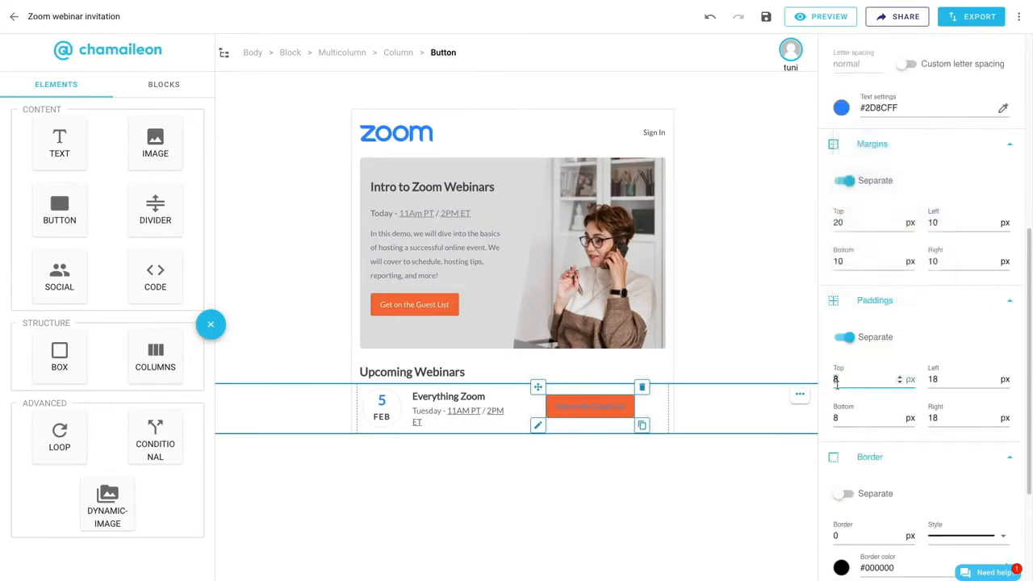
pyautogui.press('BackSpace')
pyautogui.write('5')
# - Make the copied button's background transparent and give it a 1 px blue border
pyautogui.scroll(-2, 939, 417)
pyautogui.click(842, 517)
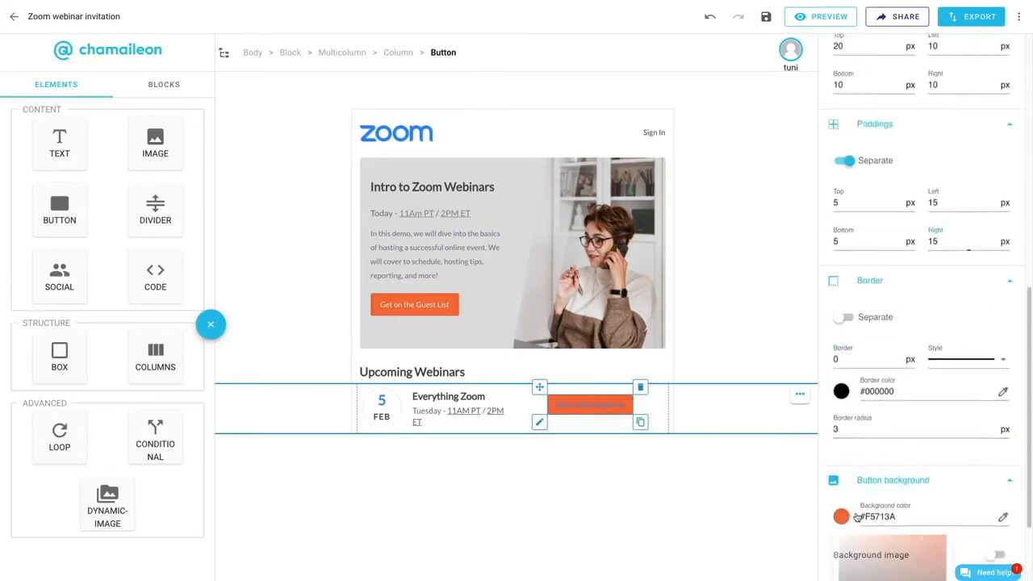
pyautogui.click(940, 556)
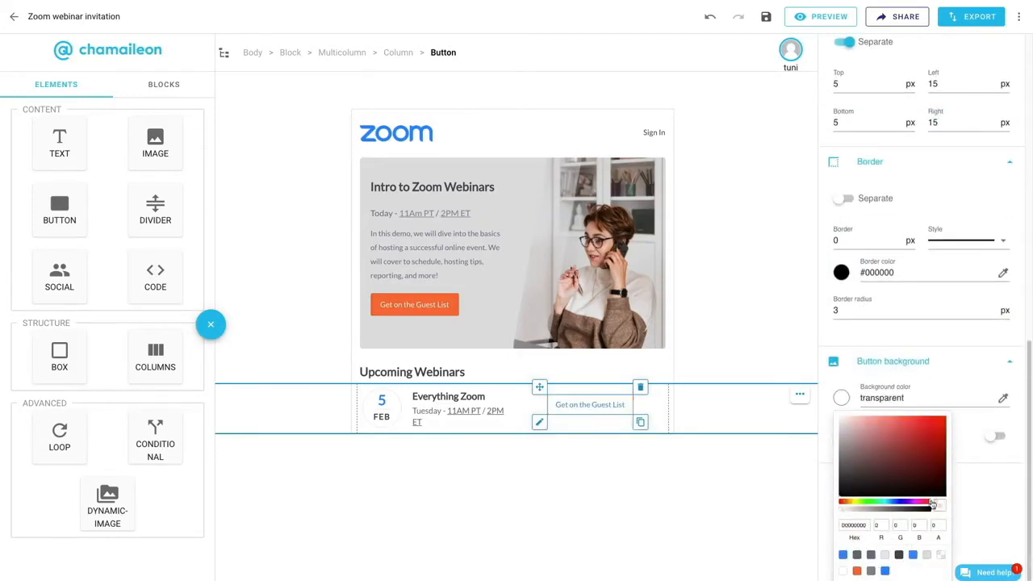
pyautogui.click(901, 240)
pyautogui.click(841, 272)
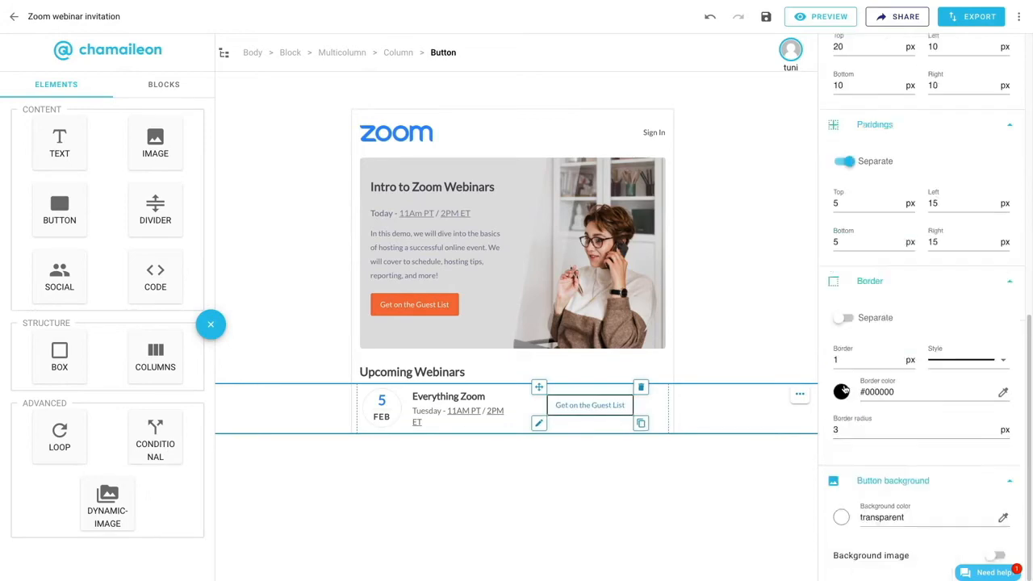
pyautogui.click(927, 549)
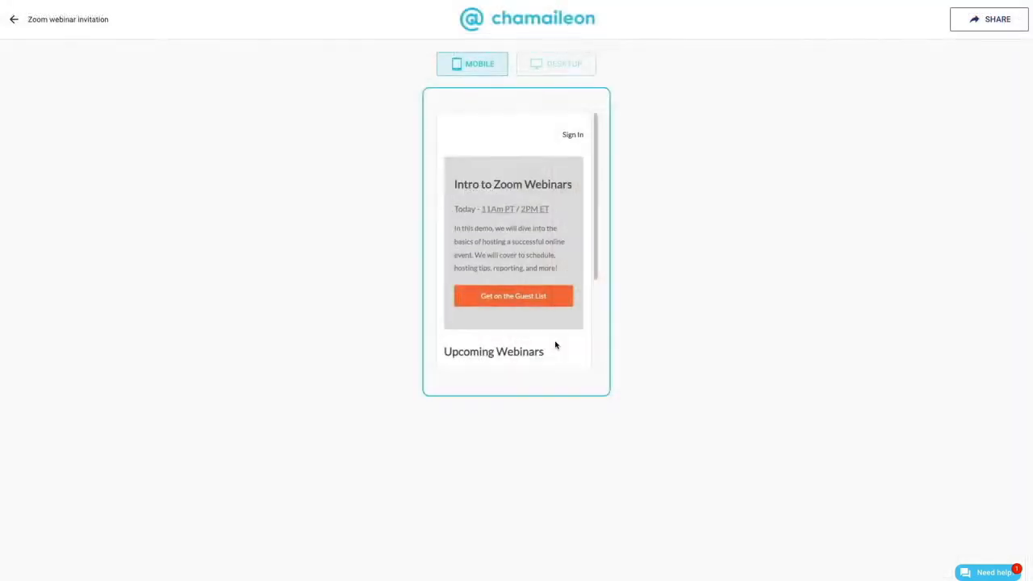
# - Preview the email in the mobile and desktop views
pyautogui.scroll(-5, 555, 346)
pyautogui.scroll(-5, 555, 346)
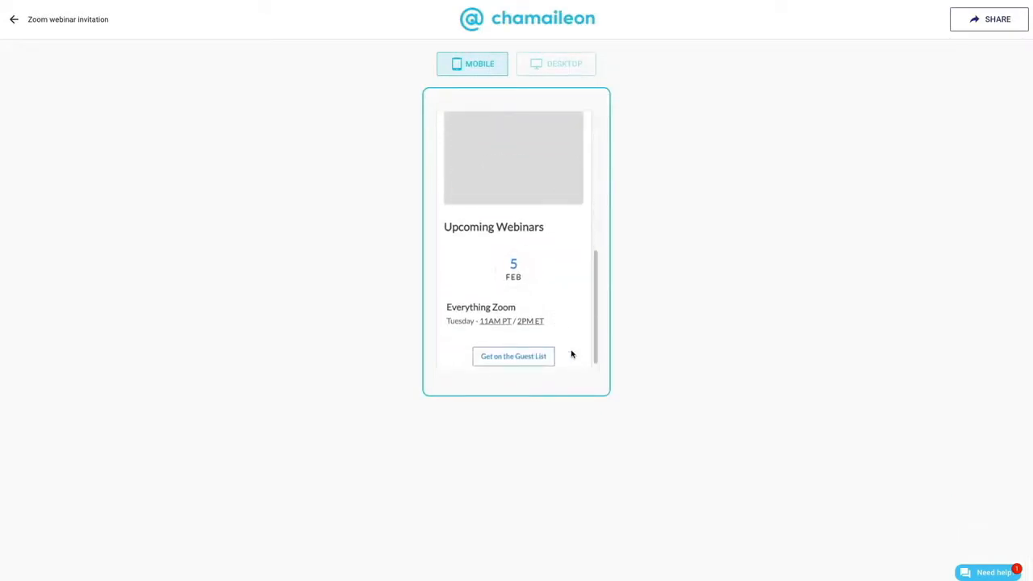
pyautogui.click(564, 64)
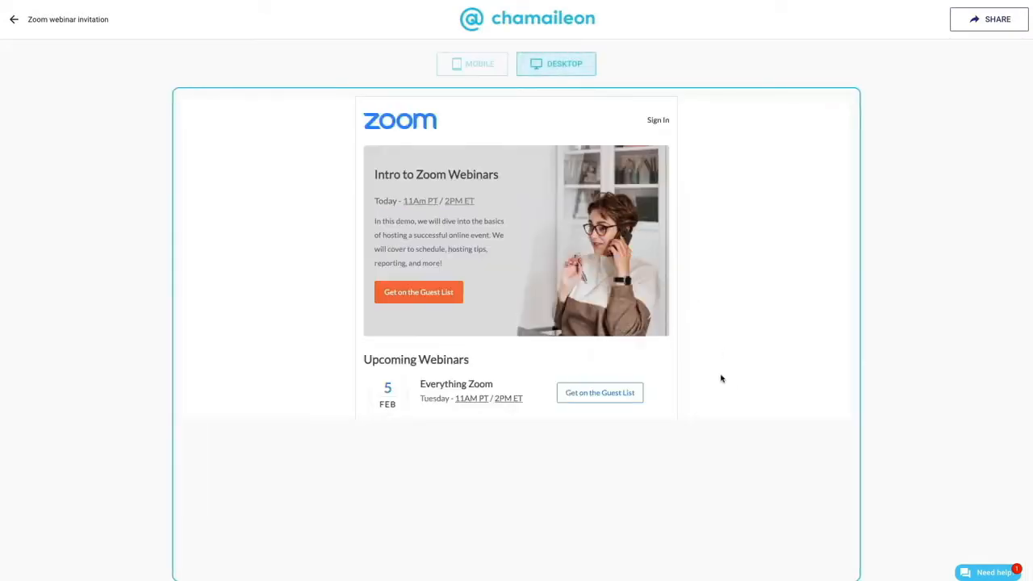
pyautogui.click(461, 74)
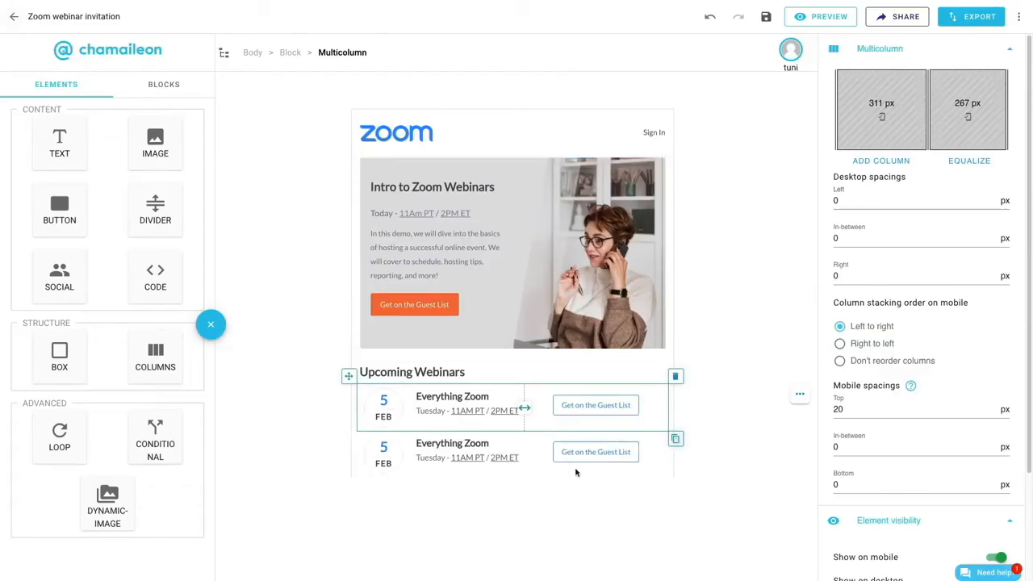
# - Change the second webinar row to day "6", title "Introducing Zoom Voice" and weekday "Wednesday"
pyautogui.doubleClick(380, 451)
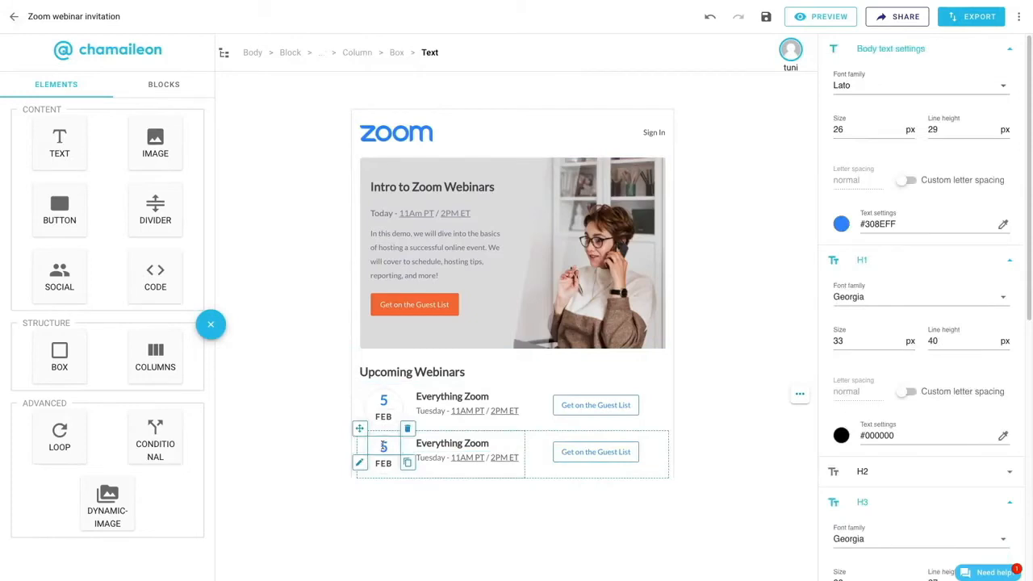
pyautogui.tripleClick(433, 444)
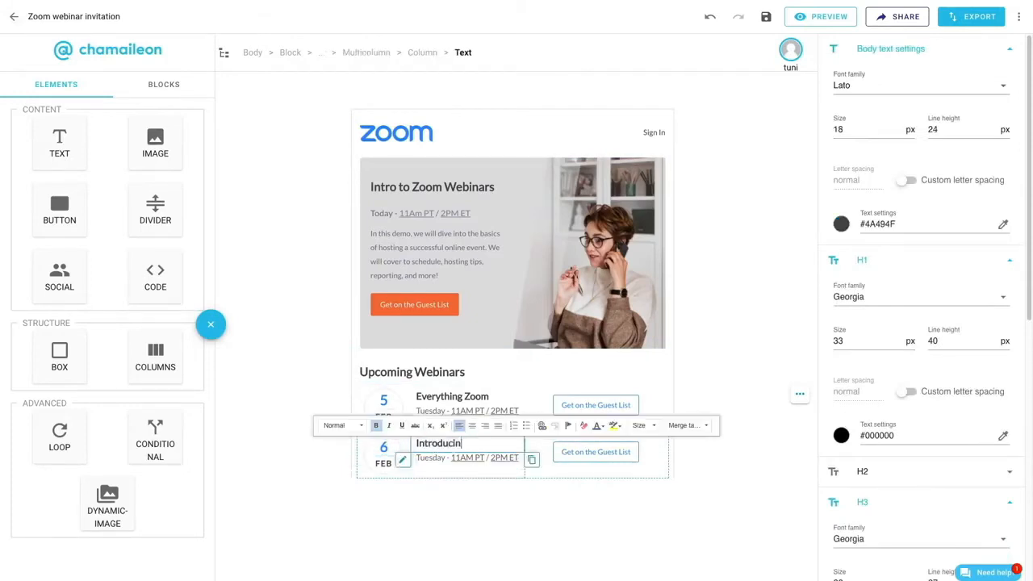
pyautogui.doubleClick(429, 459)
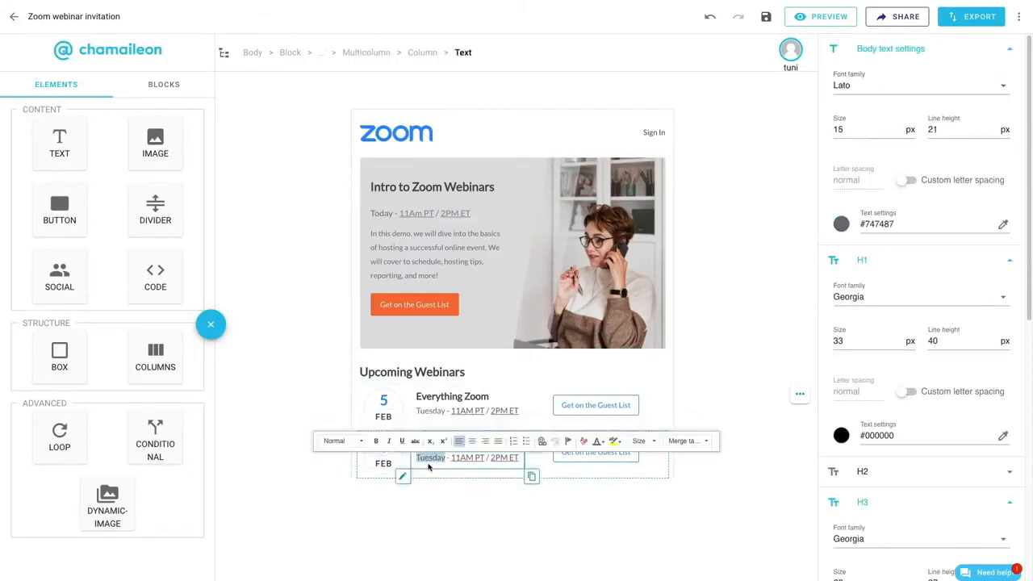
# - Insert a two-column layout above the second webinar row's button and place an image in its first column
pyautogui.click(578, 479)
pyautogui.moveTo(155, 355); pyautogui.dragTo(578, 447)
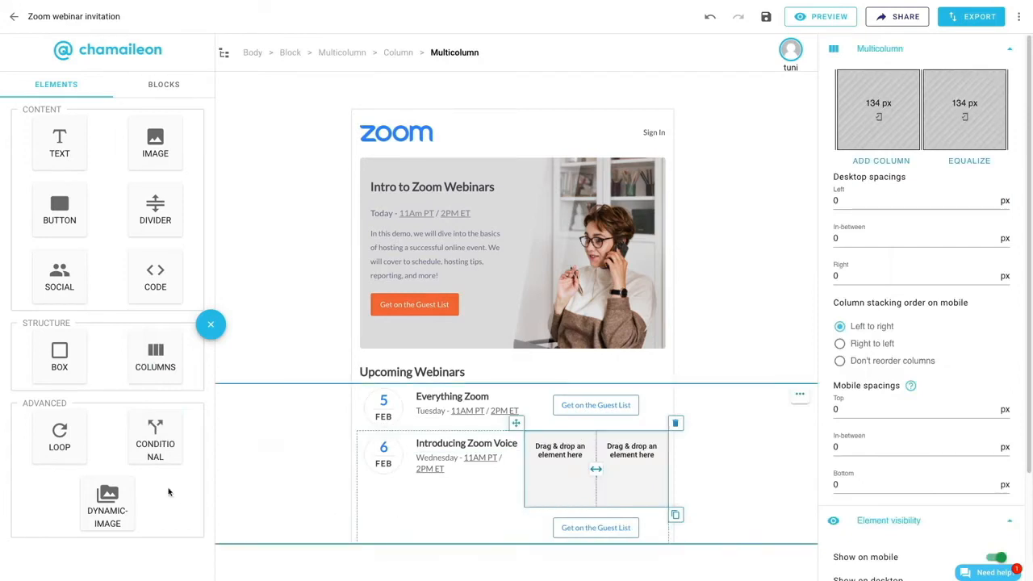
pyautogui.moveTo(155, 143); pyautogui.dragTo(560, 456)
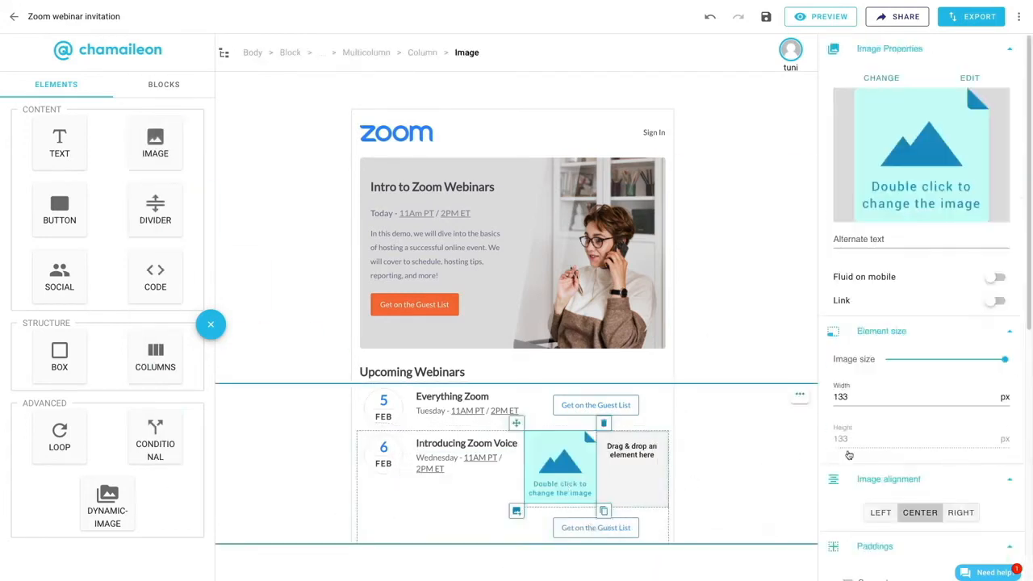
# - Set the new image's margins to 10 px and replace its placeholder with 3.png from the gallery
pyautogui.scroll(-5, 838, 388)
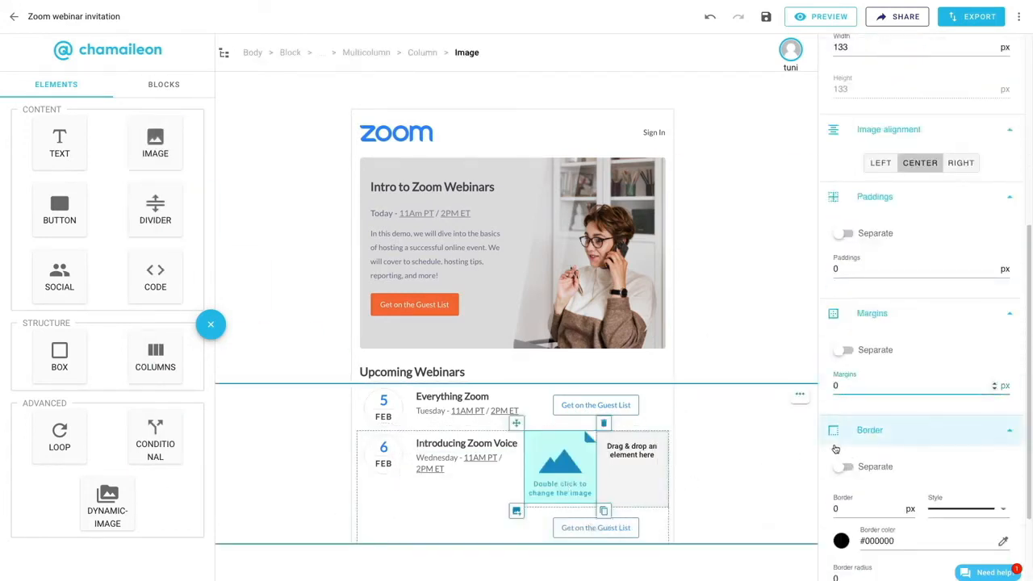
pyautogui.write('1')
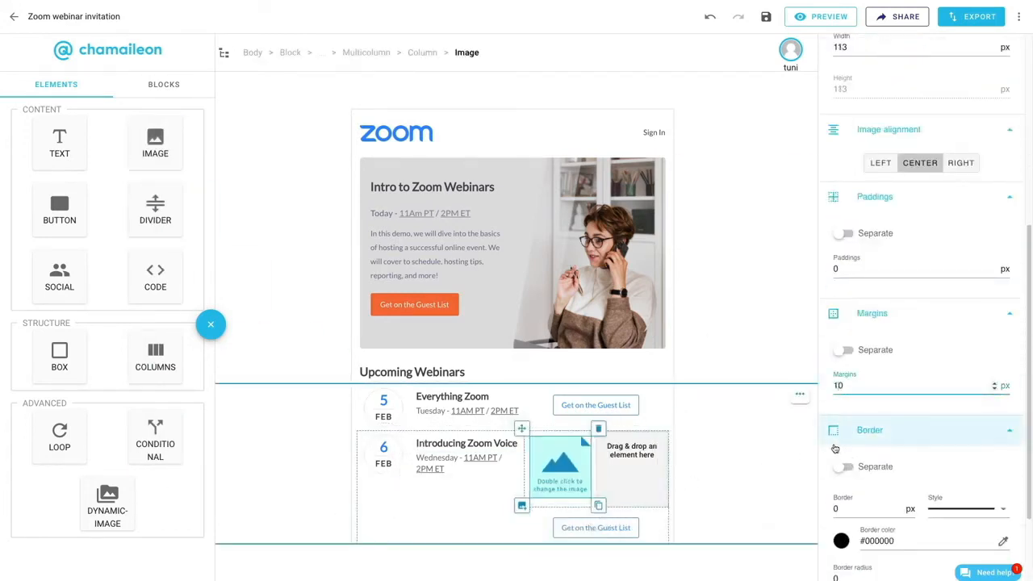
pyautogui.doubleClick(552, 468)
pyautogui.scroll(-2, 744, 475)
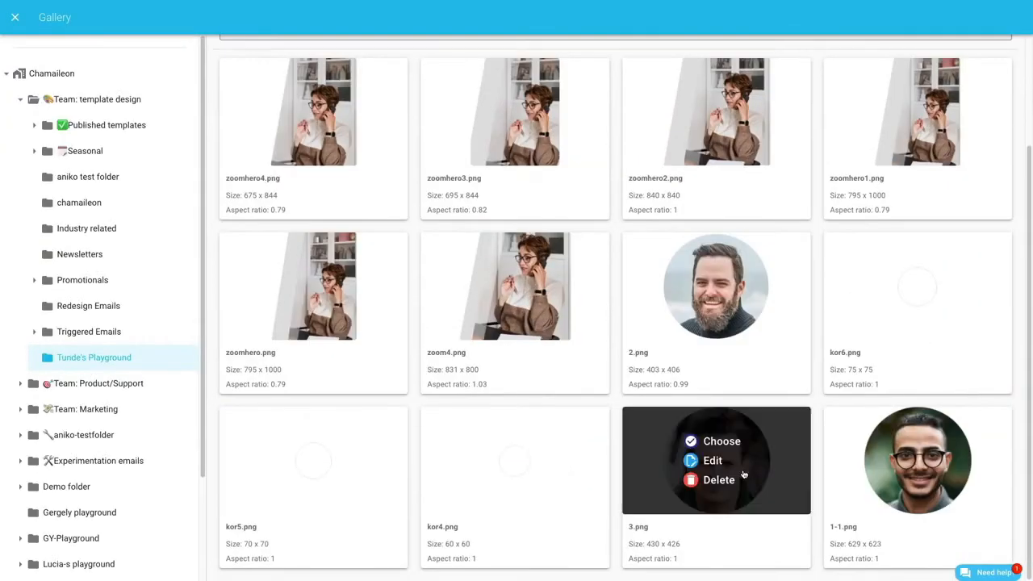
pyautogui.click(721, 441)
# - Move the second webinar row's button into the empty column beside the portrait and preview the email in the mobile view
pyautogui.click(568, 539)
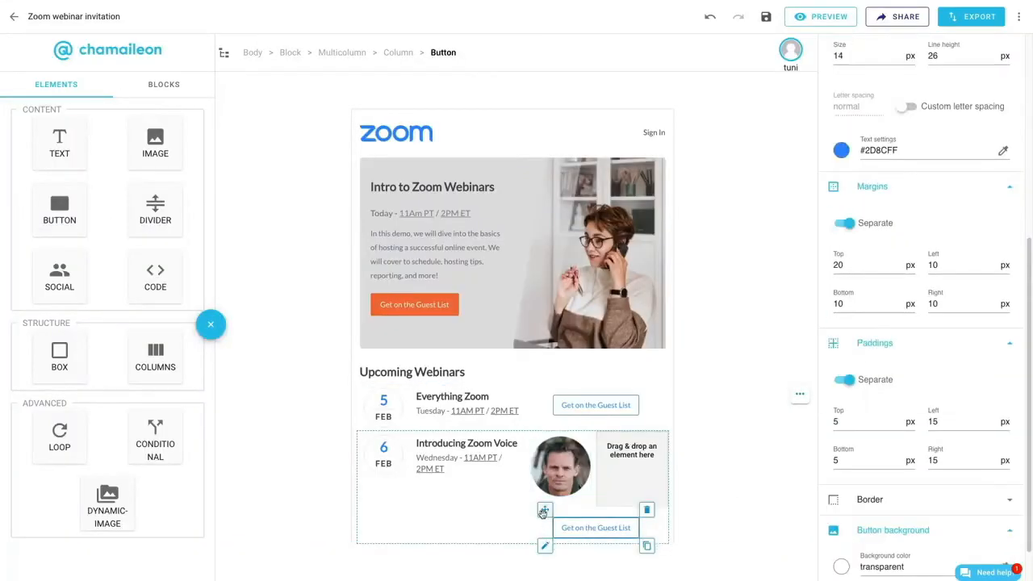
pyautogui.moveTo(545, 512); pyautogui.dragTo(572, 478)
pyautogui.click(611, 497)
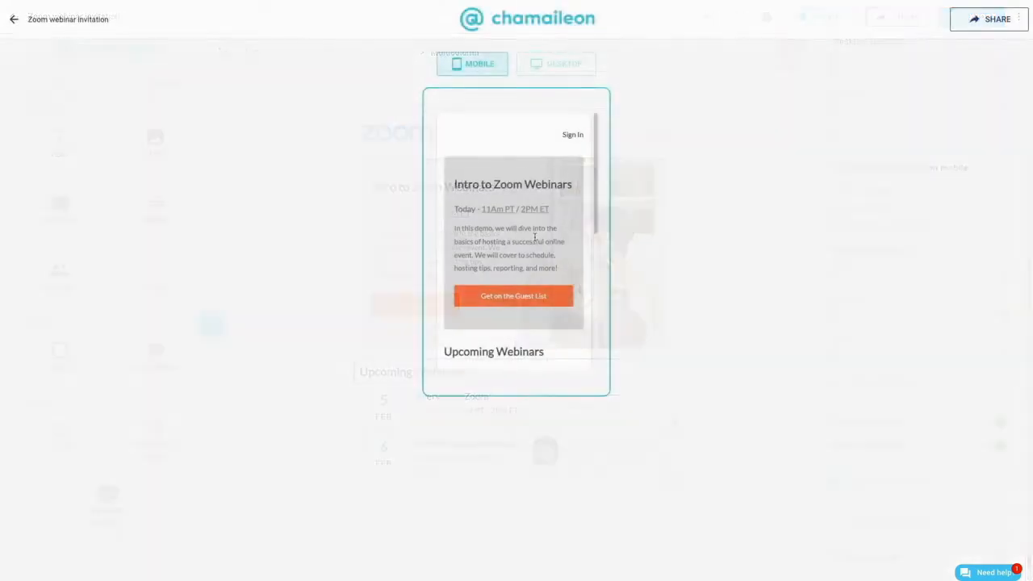
pyautogui.scroll(-10, 536, 253)
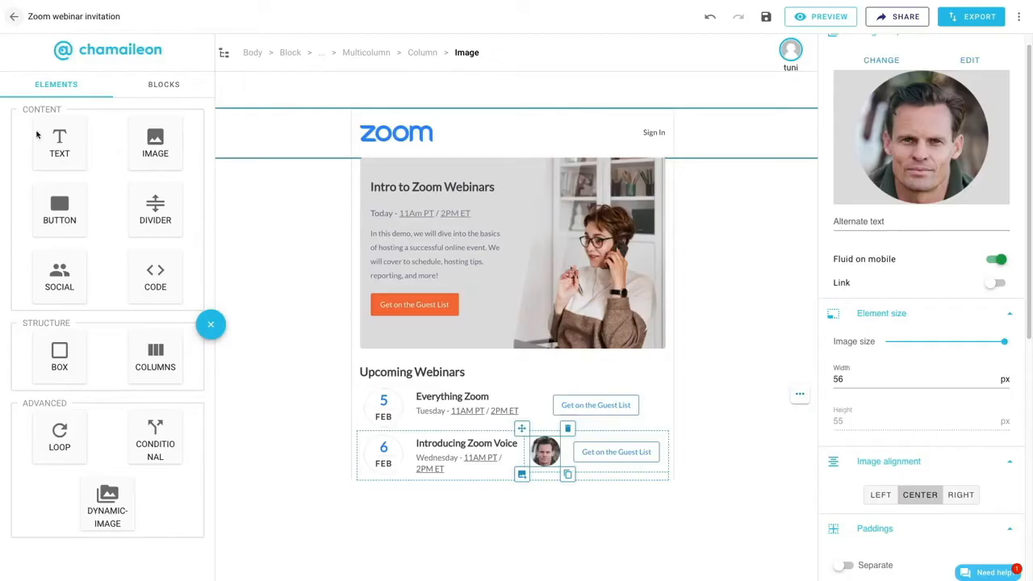
# - Insert a two-column layout below the webinar rows and place a copy of the small portrait in its first column
pyautogui.moveTo(155, 355); pyautogui.dragTo(741, 511)
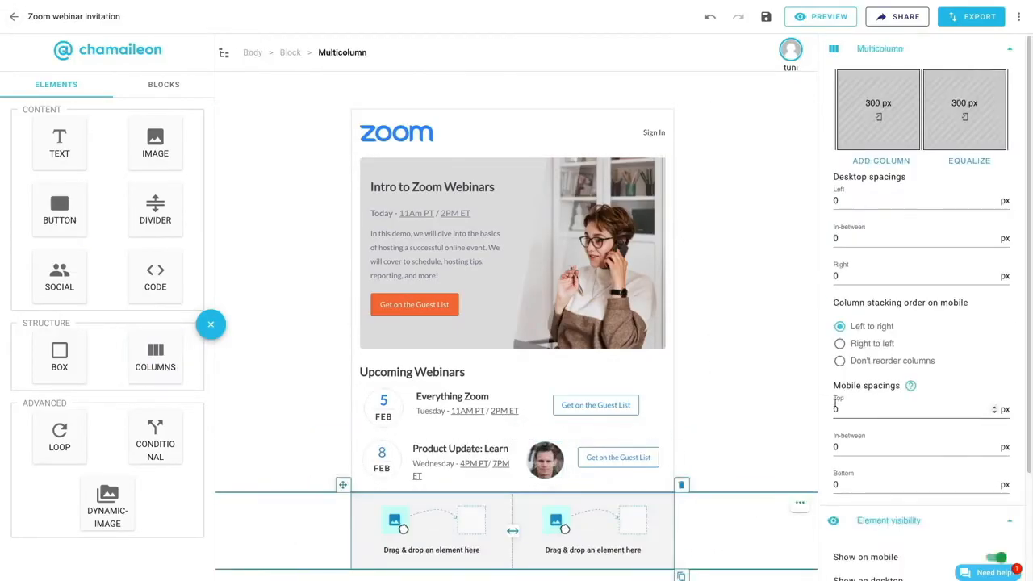
pyautogui.click(552, 466)
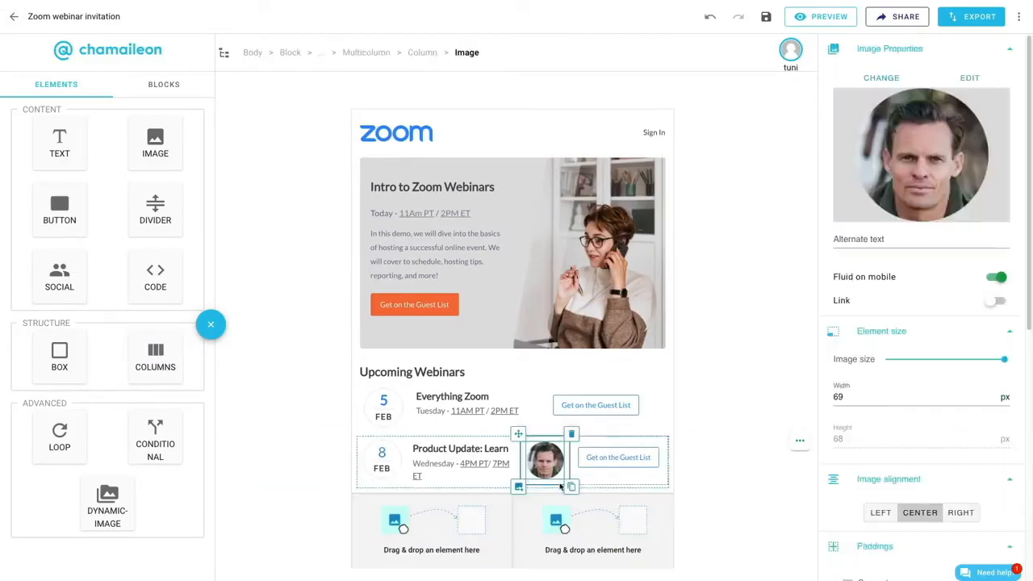
pyautogui.click(571, 487)
pyautogui.moveTo(518, 434); pyautogui.dragTo(408, 529)
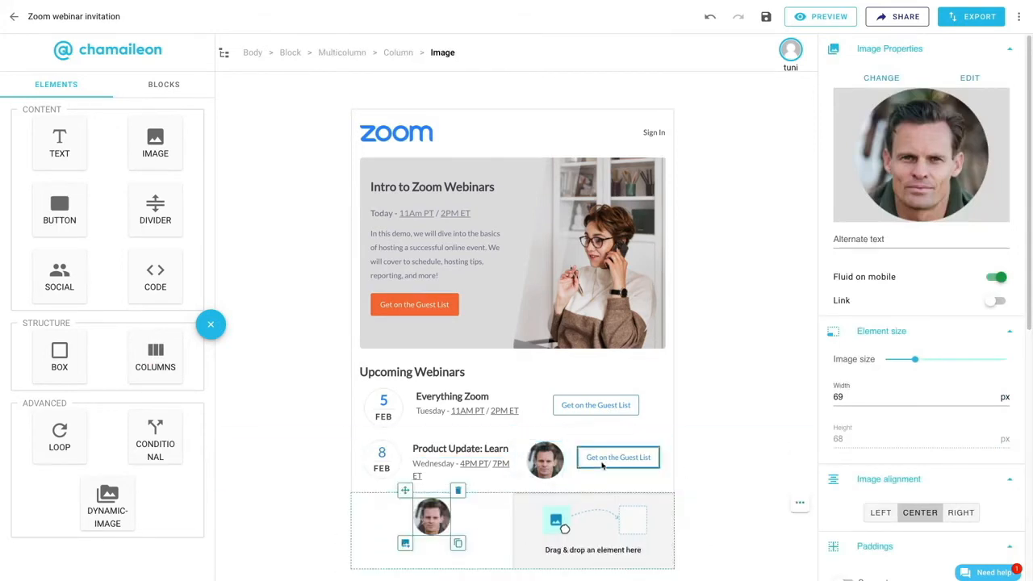
# - Copy the date-and-title layout into the empty second column and add the "Integer ornare mauris sit amet metus" description beneath it
pyautogui.click(460, 462)
pyautogui.click(363, 52)
pyautogui.click(529, 496)
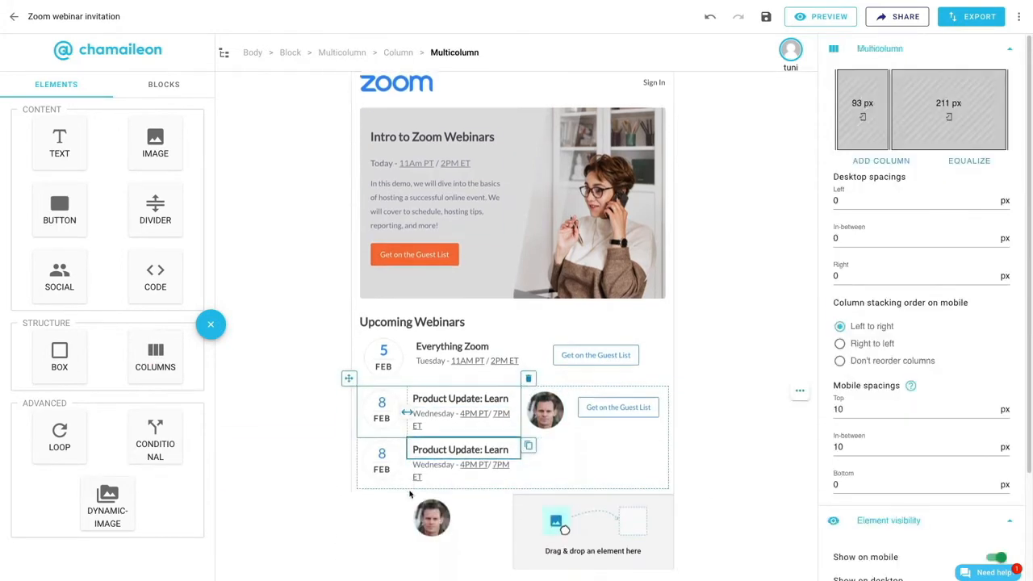
pyautogui.moveTo(349, 379); pyautogui.dragTo(597, 559)
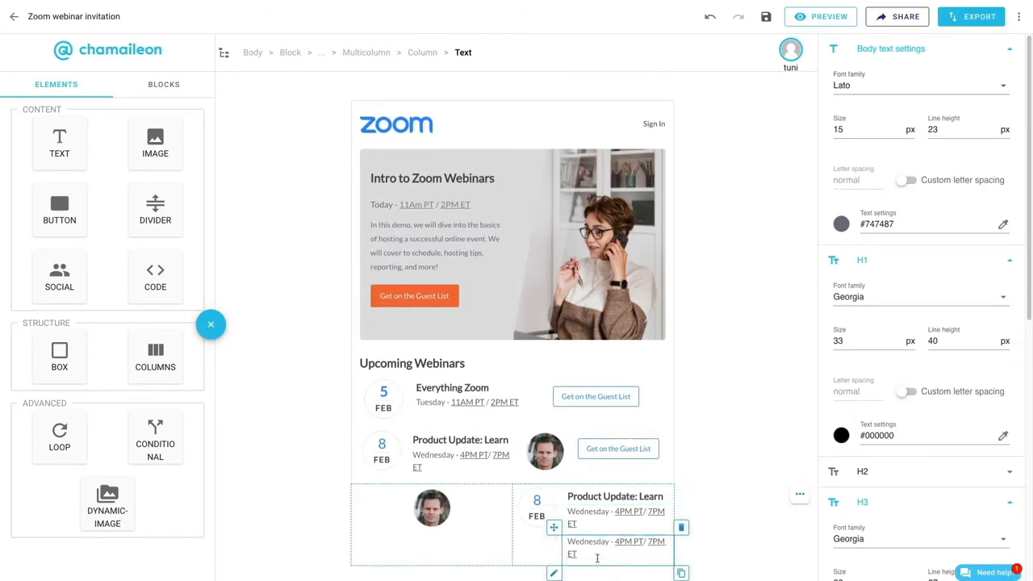
pyautogui.moveTo(555, 528); pyautogui.dragTo(512, 551)
pyautogui.hotkey('ctrl', 'v')
pyautogui.scroll(1, 512, 550)
# - Place a copy of the "Get on the Guest List" button below the new description and align it left
pyautogui.click(557, 451)
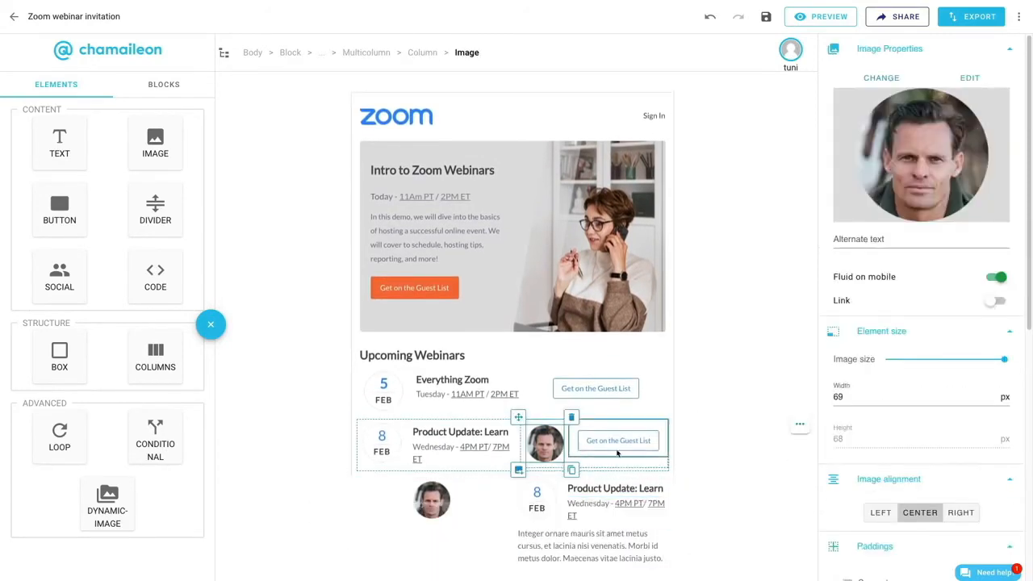
pyautogui.click(617, 443)
pyautogui.click(667, 456)
pyautogui.moveTo(571, 420); pyautogui.dragTo(530, 558)
pyautogui.scroll(-1, 528, 549)
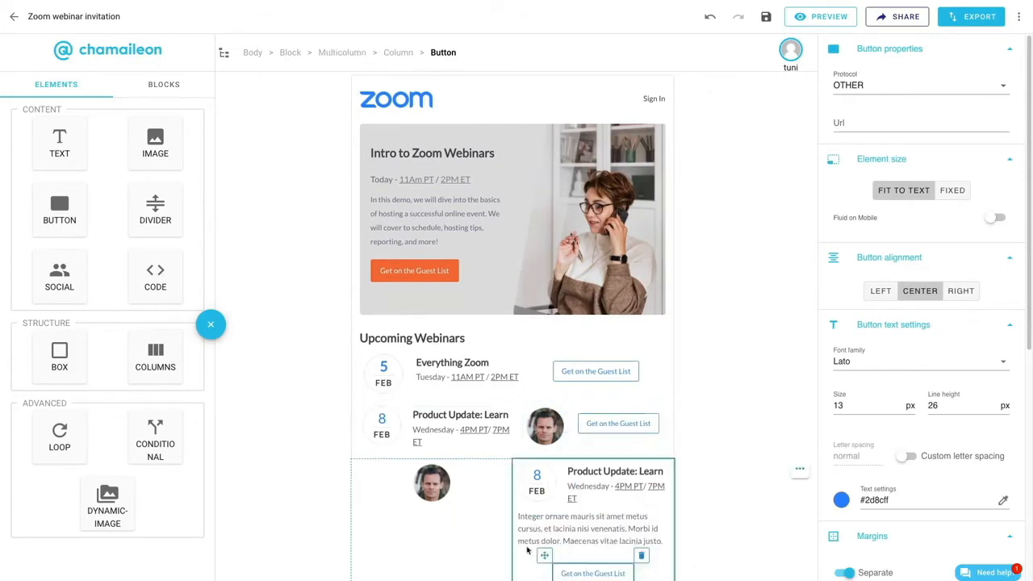
pyautogui.click(879, 292)
pyautogui.scroll(-2, 888, 455)
pyautogui.scroll(-1, 888, 454)
# - Set the description text's top padding to 5 px and the bottom margin of the button below it to 20 px
pyautogui.click(644, 504)
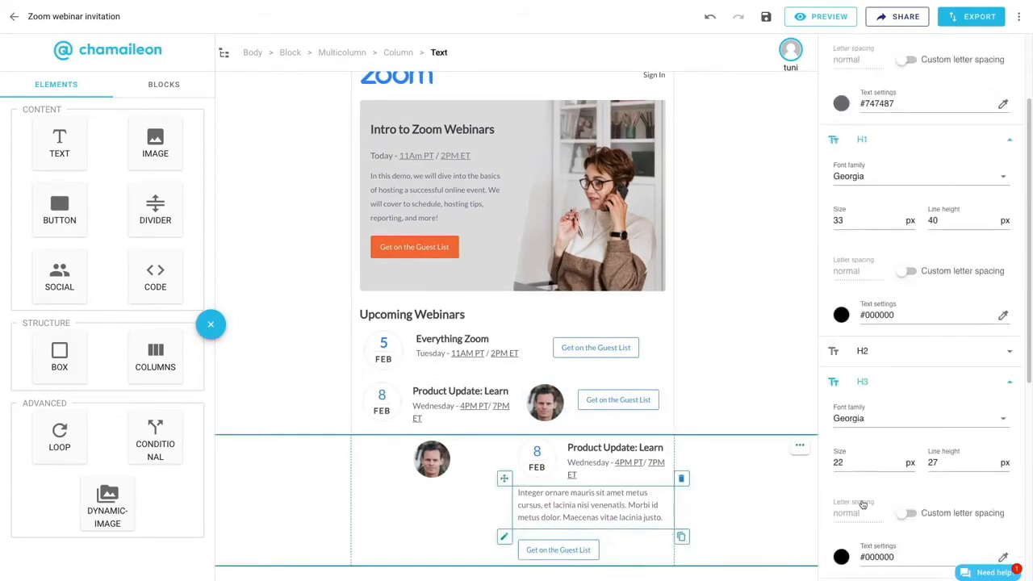
pyautogui.scroll(-5, 863, 506)
pyautogui.doubleClick(839, 403)
pyautogui.write('5')
pyautogui.click(594, 554)
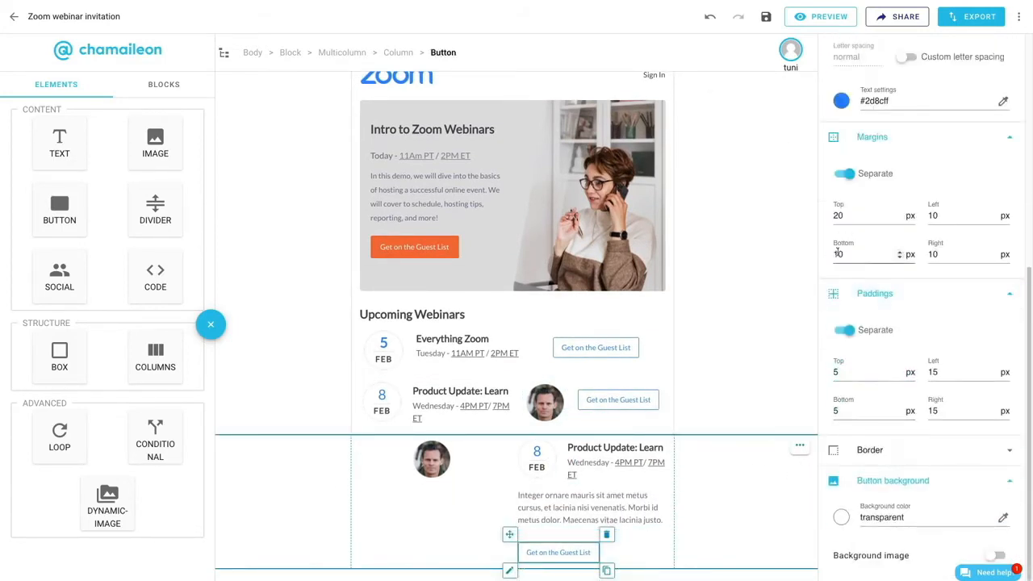
pyautogui.doubleClick(839, 253)
pyautogui.write('20')
# - Place a copy of the title text below the new portrait and replace it with the speaker's full name, centred
pyautogui.click(620, 442)
pyautogui.click(682, 456)
pyautogui.moveTo(554, 419); pyautogui.dragTo(433, 476)
pyautogui.tripleClick(412, 488)
pyautogui.write('John Smith')
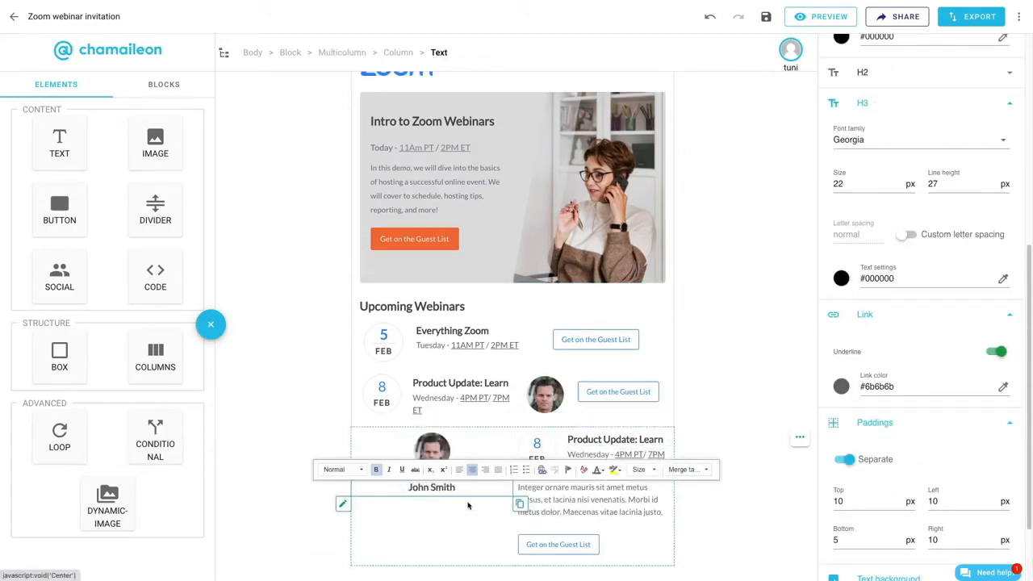
# - Enlarge the portrait above the speaker's name to a width of 200 px and check it in the mobile preview
pyautogui.click(436, 446)
pyautogui.moveTo(916, 360); pyautogui.dragTo(973, 379)
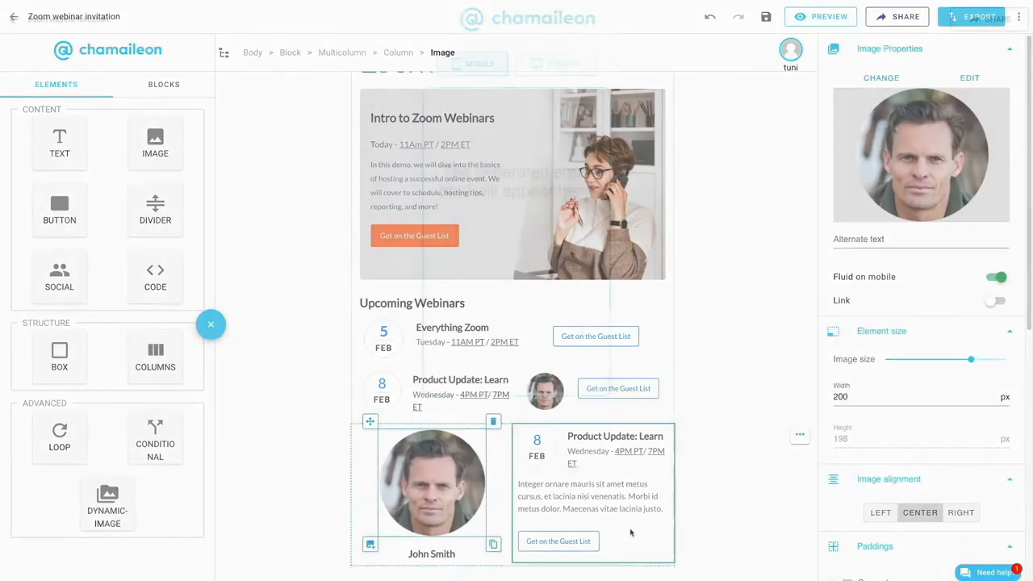
pyautogui.scroll(-3, 564, 266)
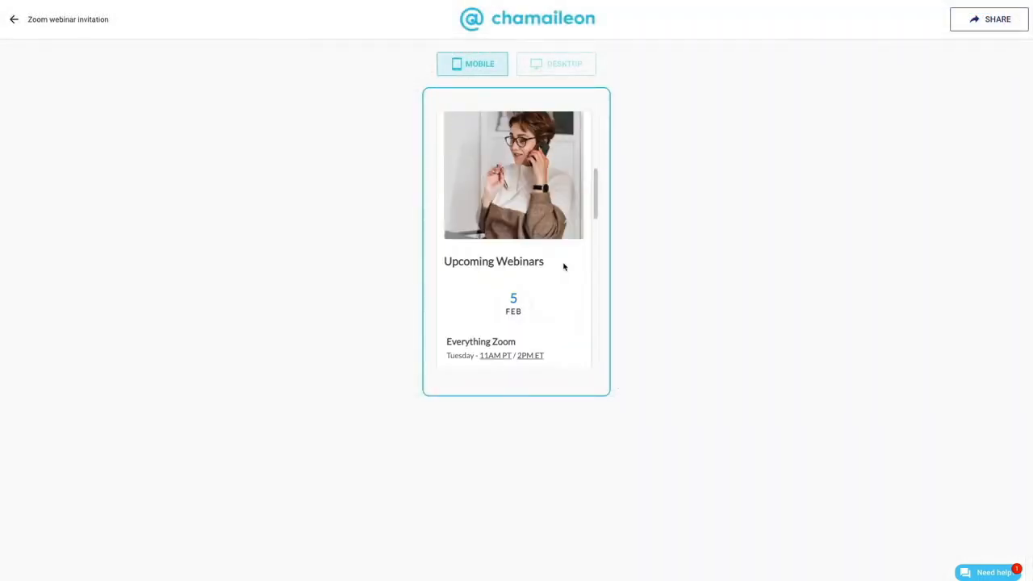
pyautogui.scroll(-8, 564, 267)
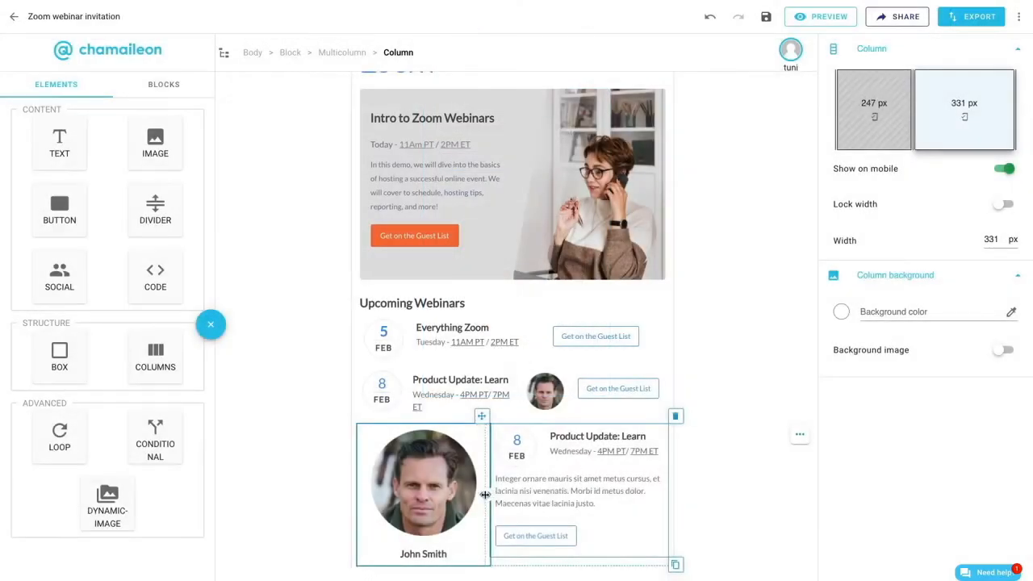
# - Resize the new layout's columns to 238 px and 340 px and set their mobile stacking order to left to right
pyautogui.moveTo(485, 495); pyautogui.dragTo(485, 495)
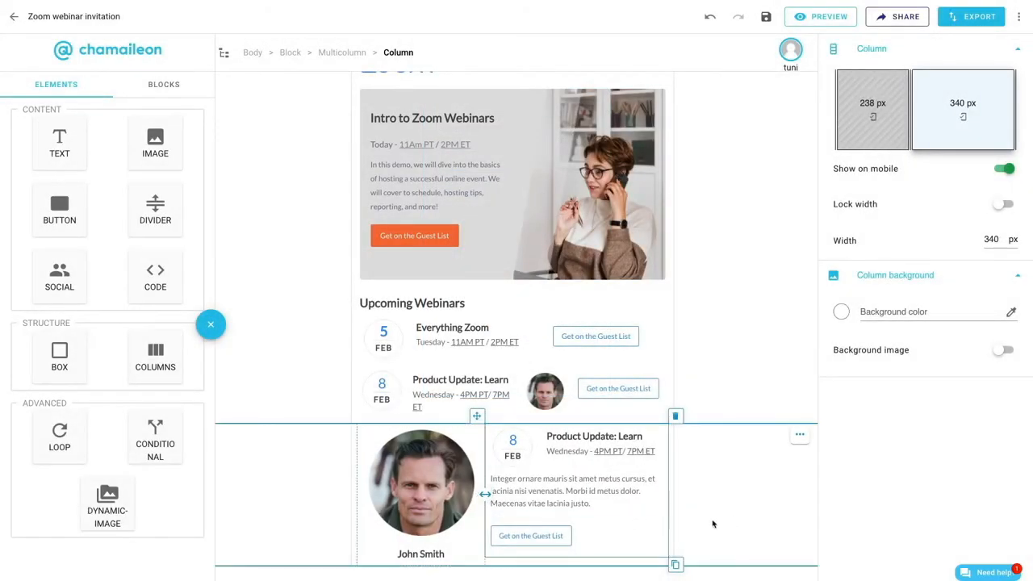
pyautogui.click(493, 565)
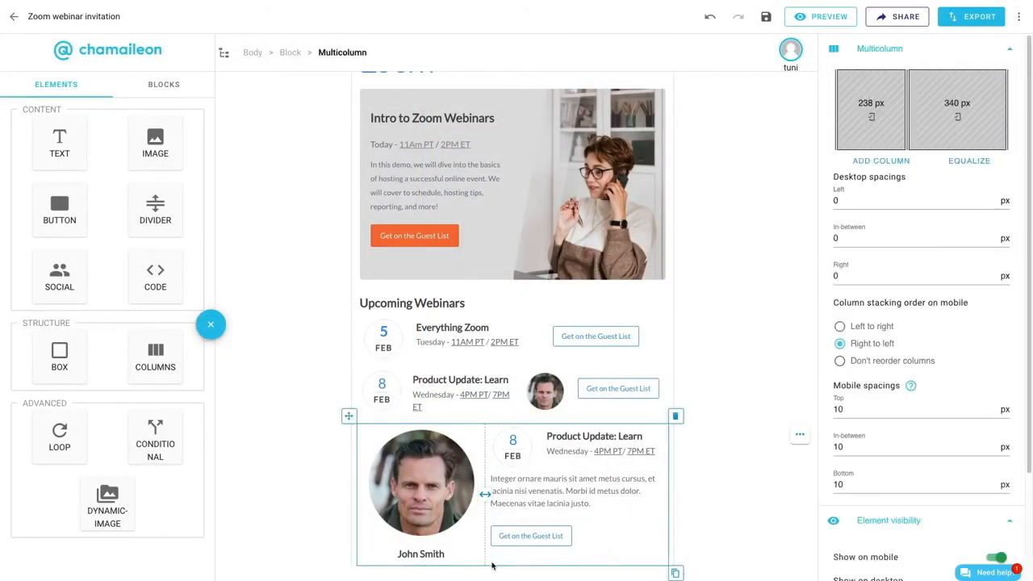
pyautogui.click(839, 326)
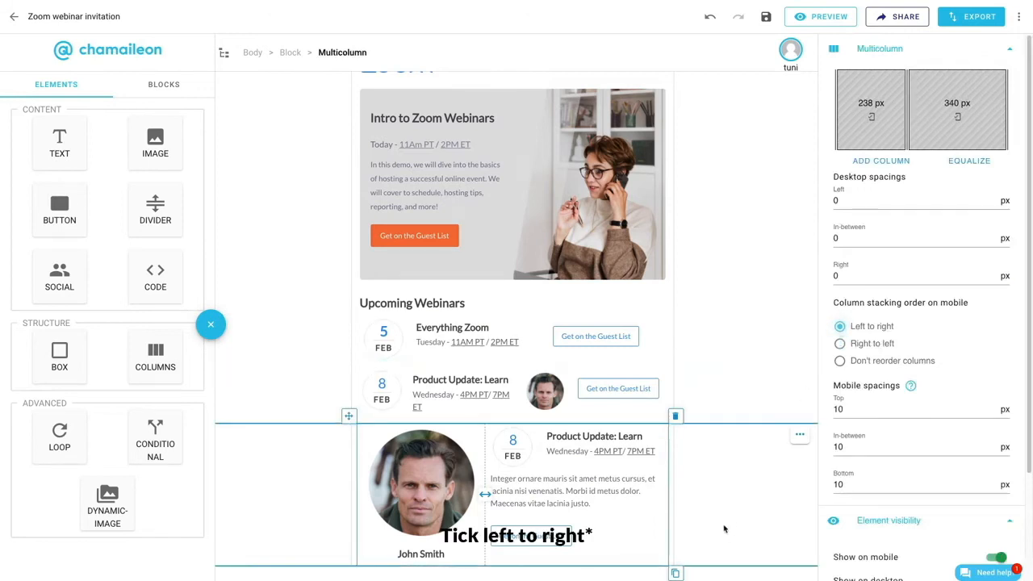
# - Preview the email in the mobile view and check how the new large-portrait webinar row stacks
pyautogui.click(721, 526)
pyautogui.click(821, 16)
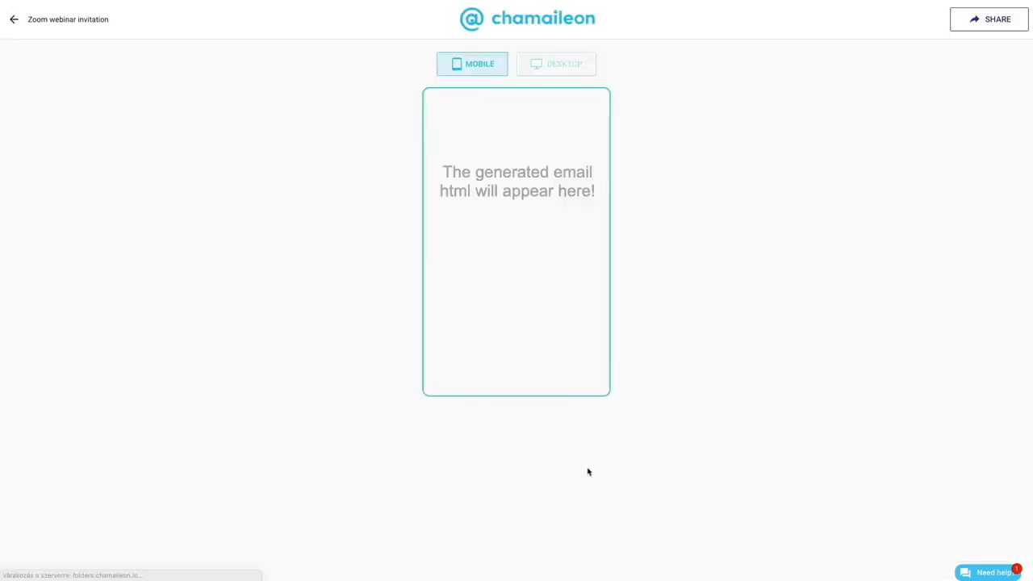
pyautogui.scroll(-10, 551, 352)
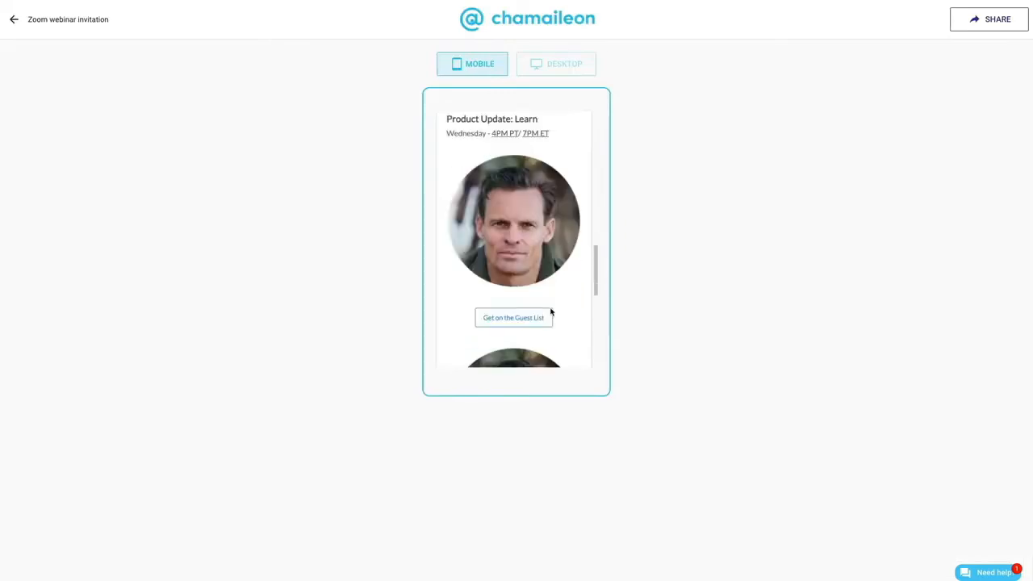
pyautogui.scroll(-5, 552, 313)
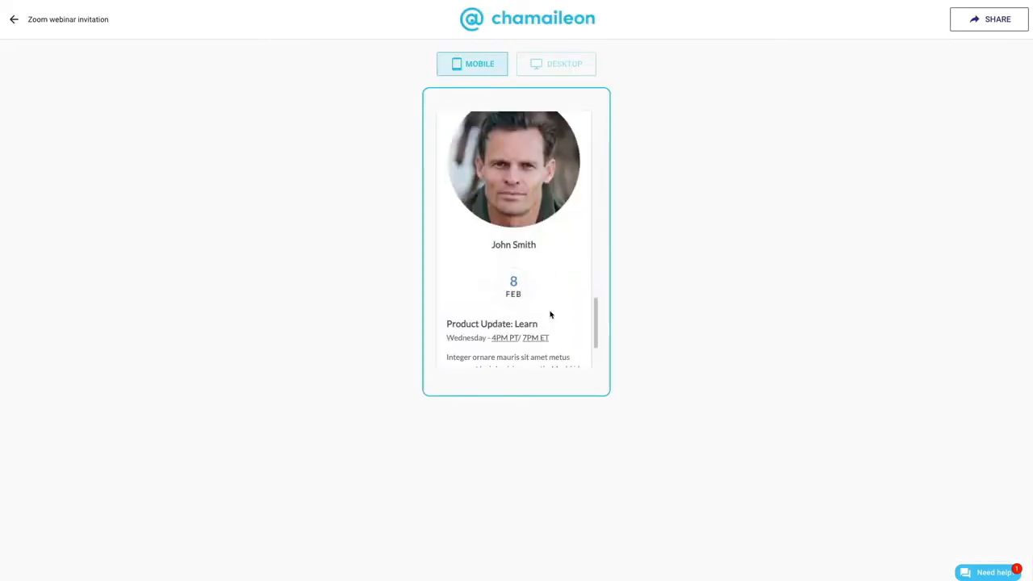
pyautogui.scroll(2, 568, 344)
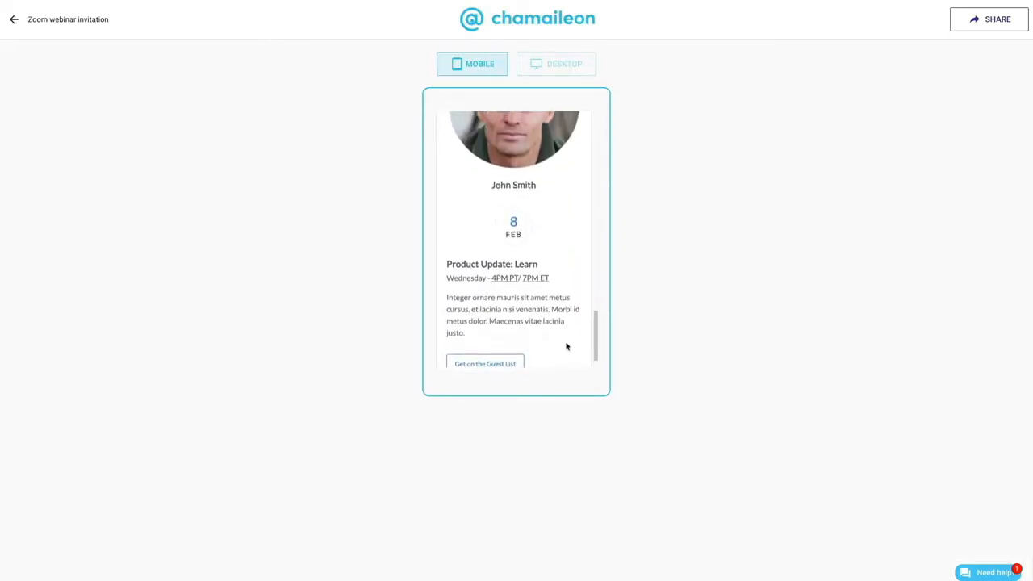
pyautogui.scroll(6, 566, 346)
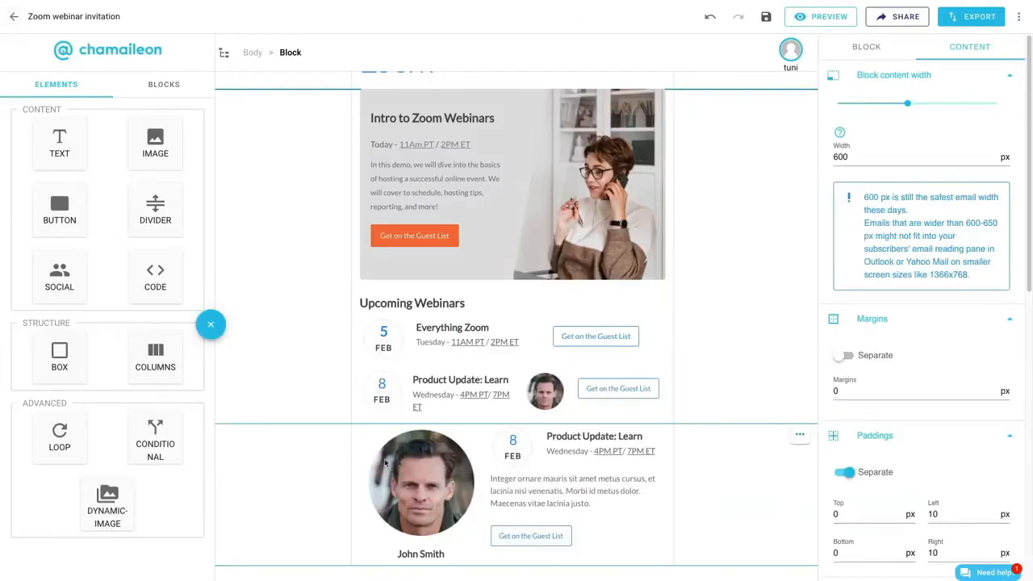
# - Add a solid 1 px divider in #eeeeee below the large-portrait row, with separate paddings and 20 px at the bottom
pyautogui.moveTo(155, 208); pyautogui.dragTo(523, 574)
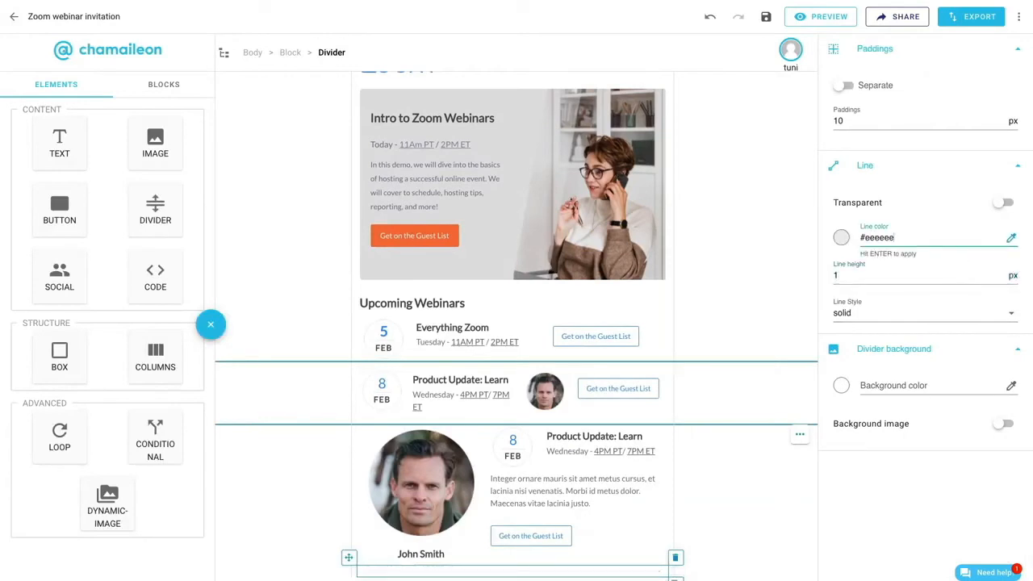
pyautogui.click(844, 85)
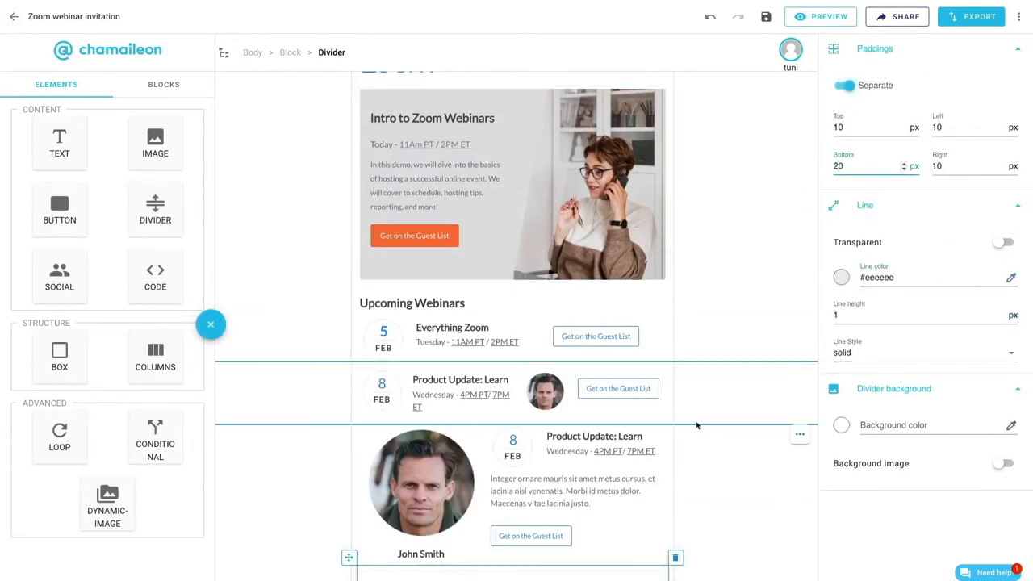
pyautogui.scroll(-1, 699, 453)
# - Duplicate the large-portrait webinar block and delete the divider from the copy
pyautogui.click(787, 465)
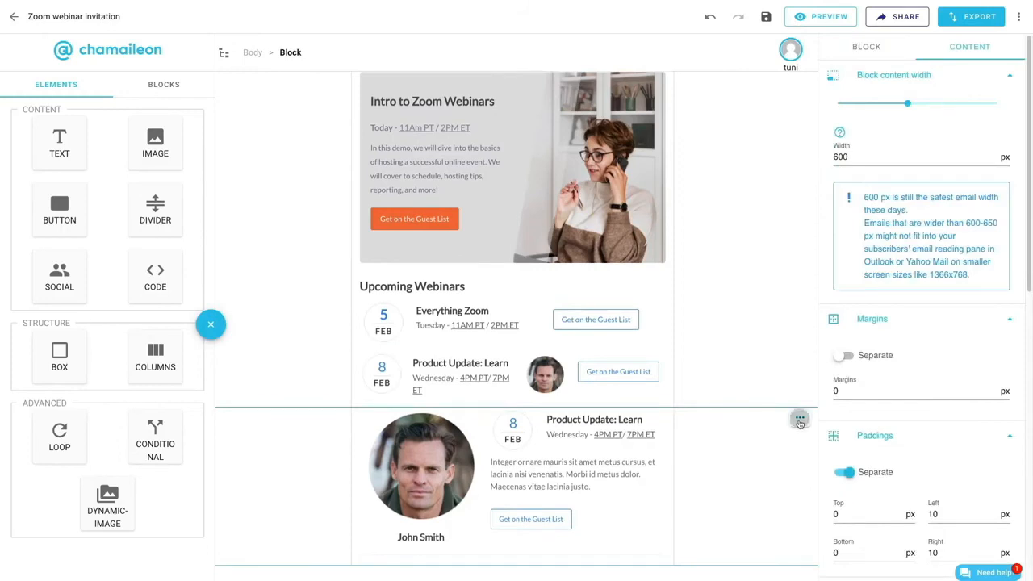
pyautogui.click(800, 503)
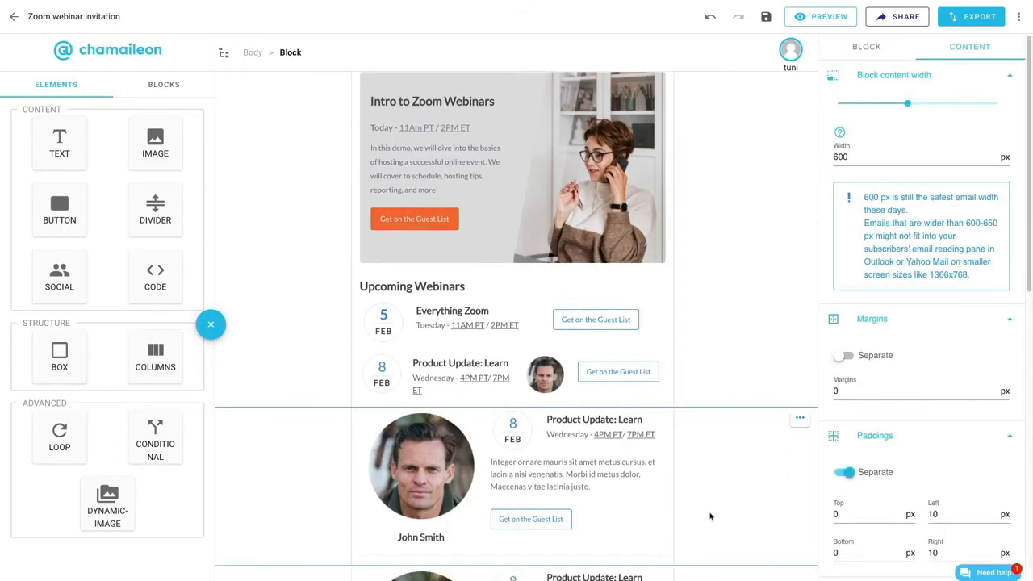
pyautogui.scroll(-2, 709, 518)
pyautogui.click(657, 563)
pyautogui.click(676, 547)
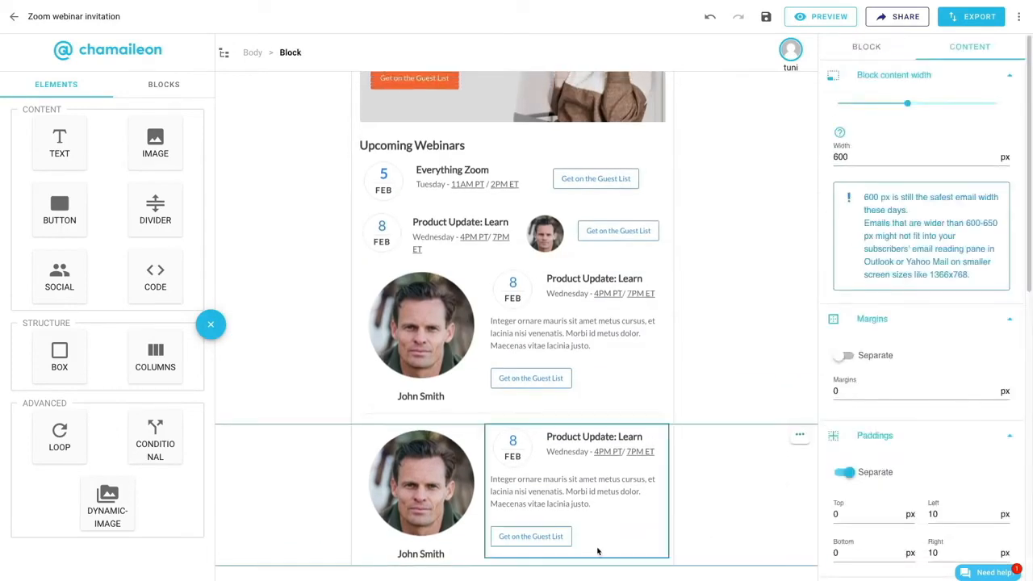
# - Swap the duplicated block's columns so the portrait comes after the webinar details, and delete the name below the portrait
pyautogui.click(420, 483)
pyautogui.click(396, 52)
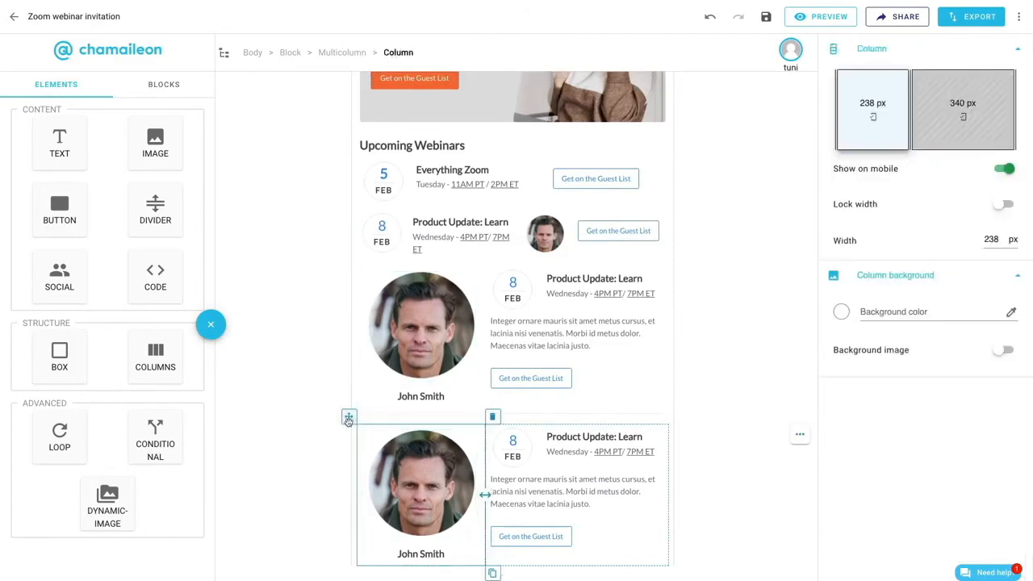
pyautogui.moveTo(348, 420); pyautogui.dragTo(677, 468)
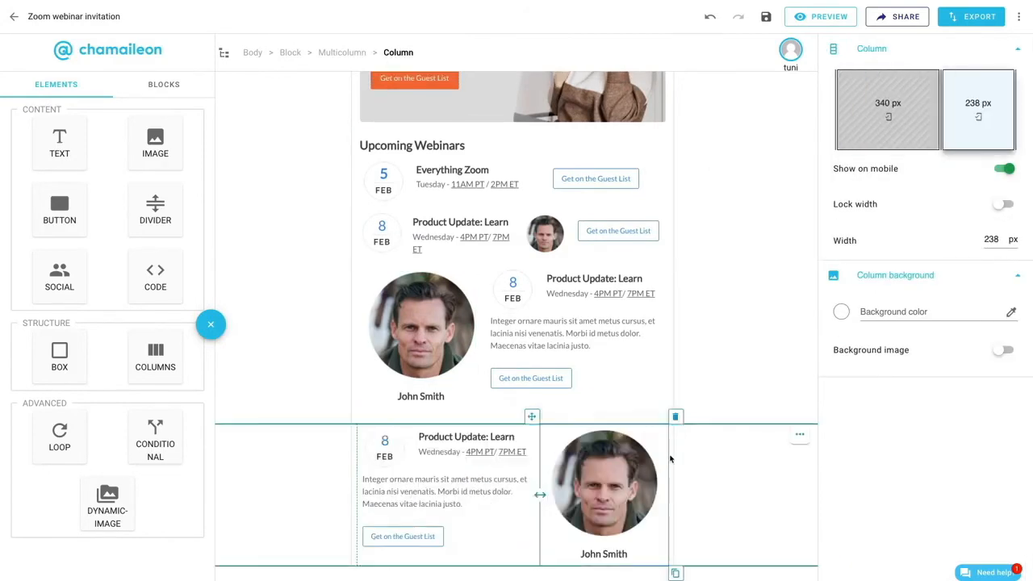
pyautogui.click(598, 554)
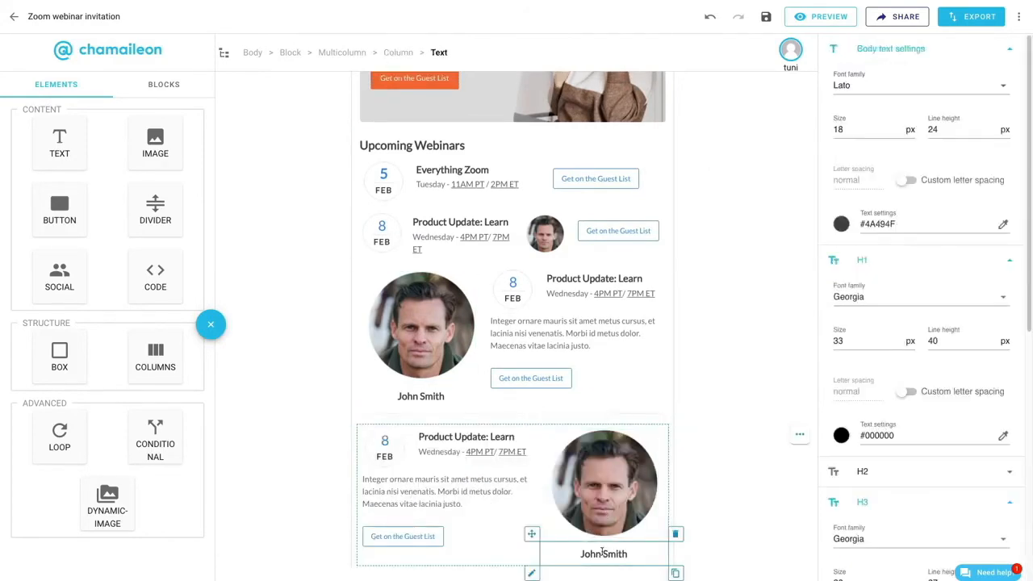
pyautogui.click(676, 536)
# - Replace the duplicated block's portrait with the laptop video call photo from the gallery and enlarge it to 218 px wide
pyautogui.click(599, 530)
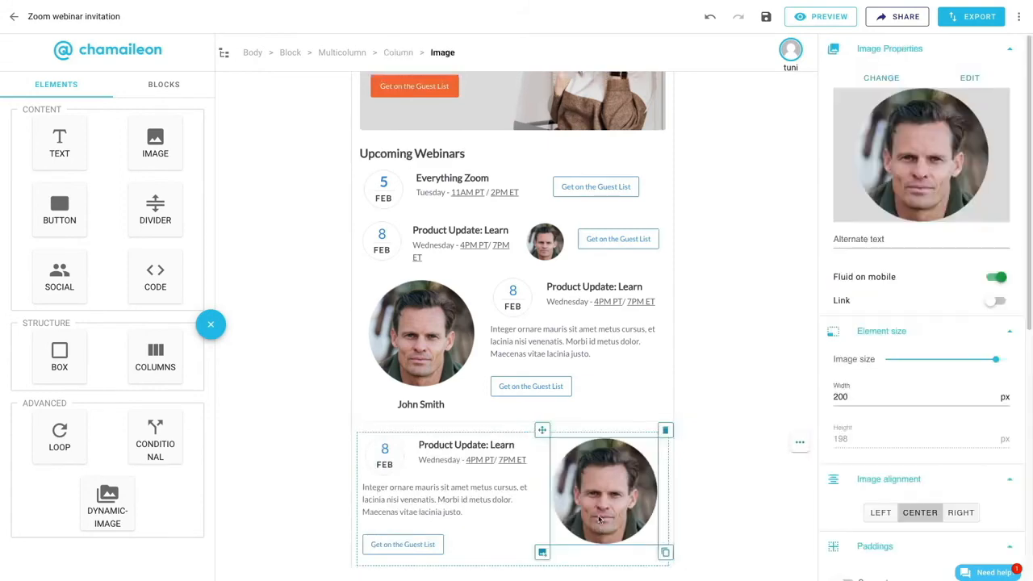
pyautogui.click(542, 552)
pyautogui.scroll(-5, 485, 428)
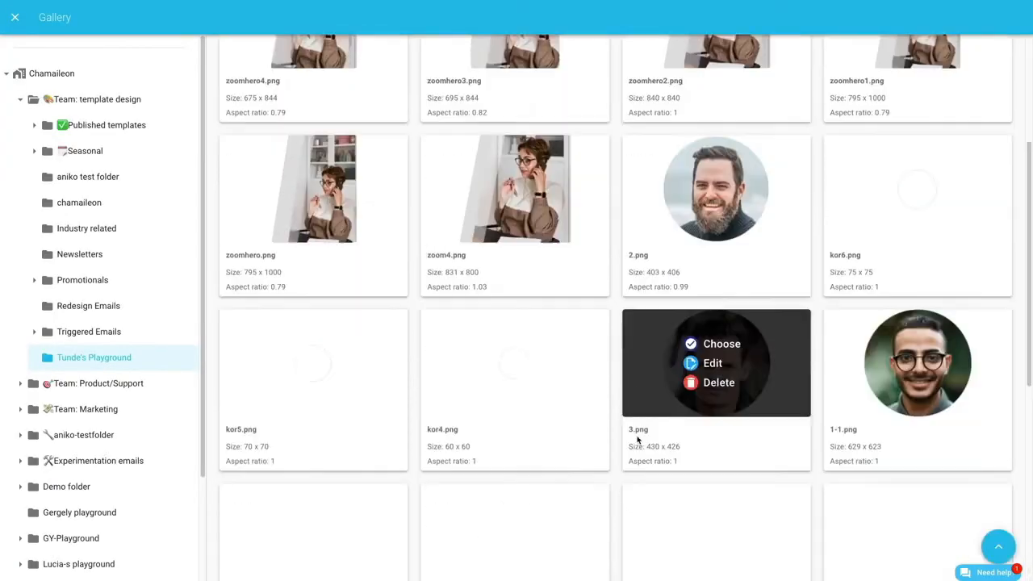
pyautogui.click(311, 417)
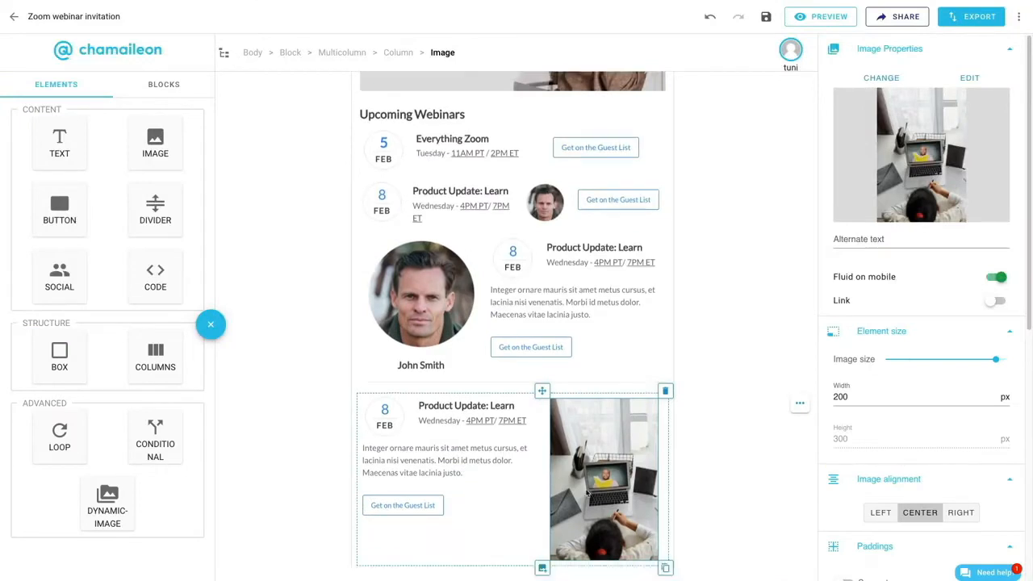
pyautogui.scroll(-3, 1007, 400)
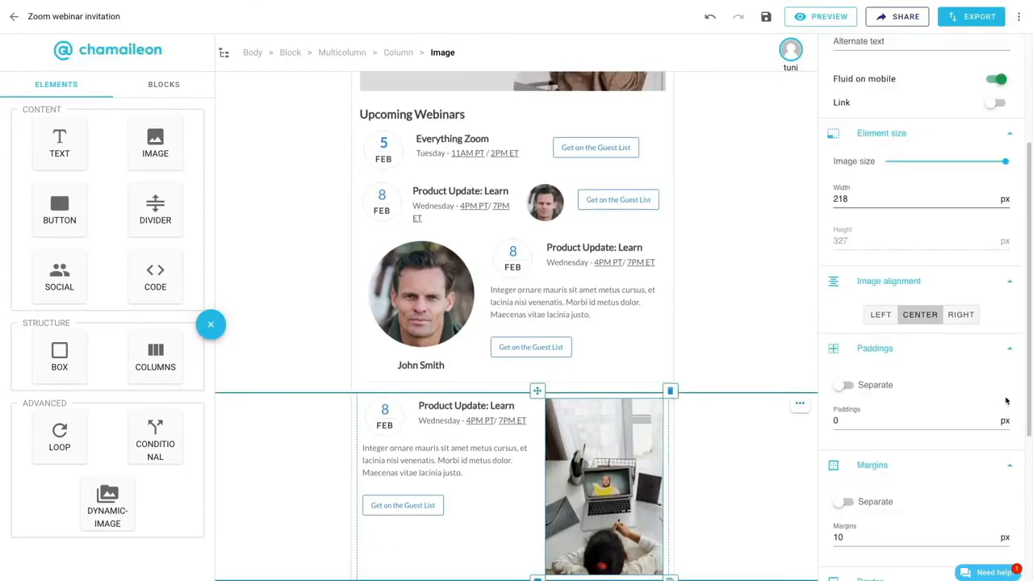
# - Stack the duplicated block's columns right to left on mobile with an in-between mobile spacing of 20 px
pyautogui.click(491, 551)
pyautogui.click(857, 208)
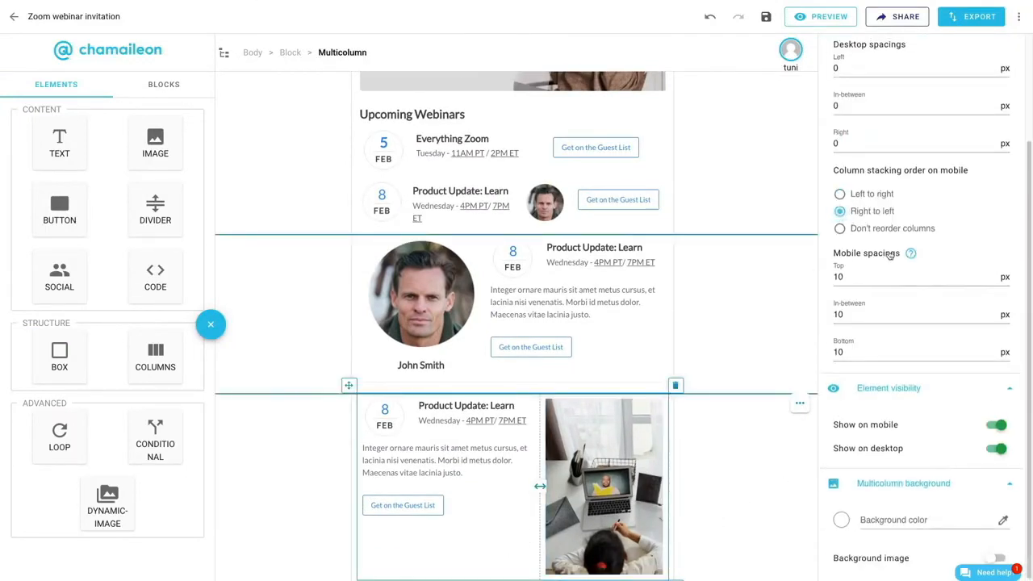
pyautogui.write('2')
pyautogui.scroll(2, 839, 307)
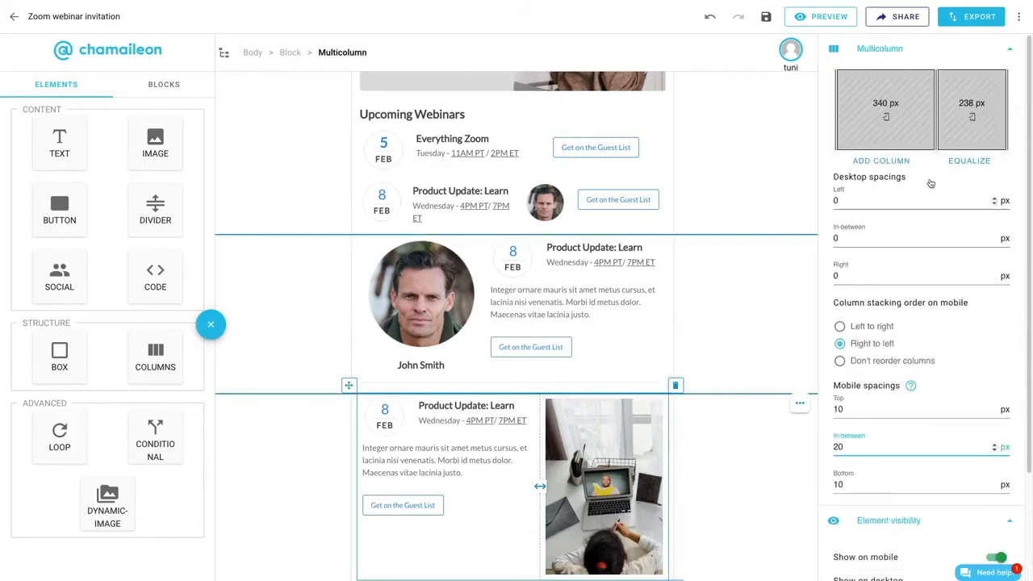
# - Equalize the widths of the block's two columns and enlarge the laptop photo to 269 px wide
pyautogui.click(966, 163)
pyautogui.click(620, 486)
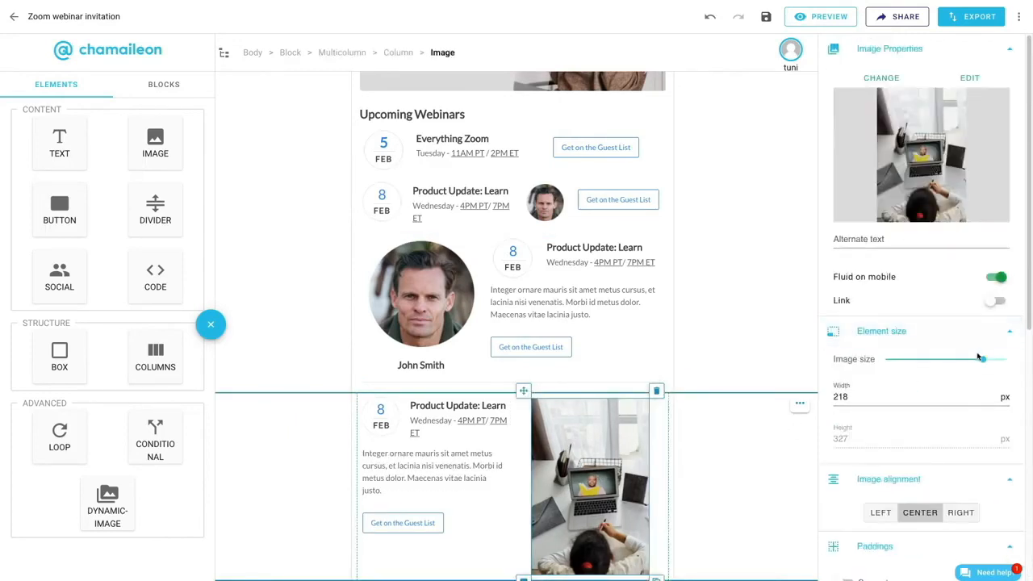
pyautogui.moveTo(980, 359); pyautogui.dragTo(1020, 367)
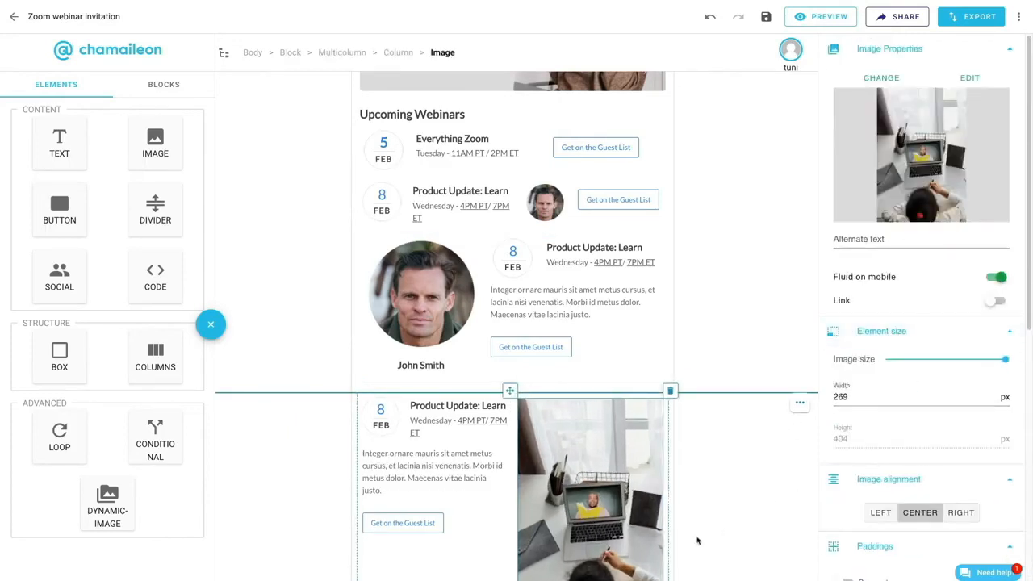
# - Delete the column holding the 8 FEB date from the laptop photo block
pyautogui.click(381, 416)
pyautogui.click(428, 53)
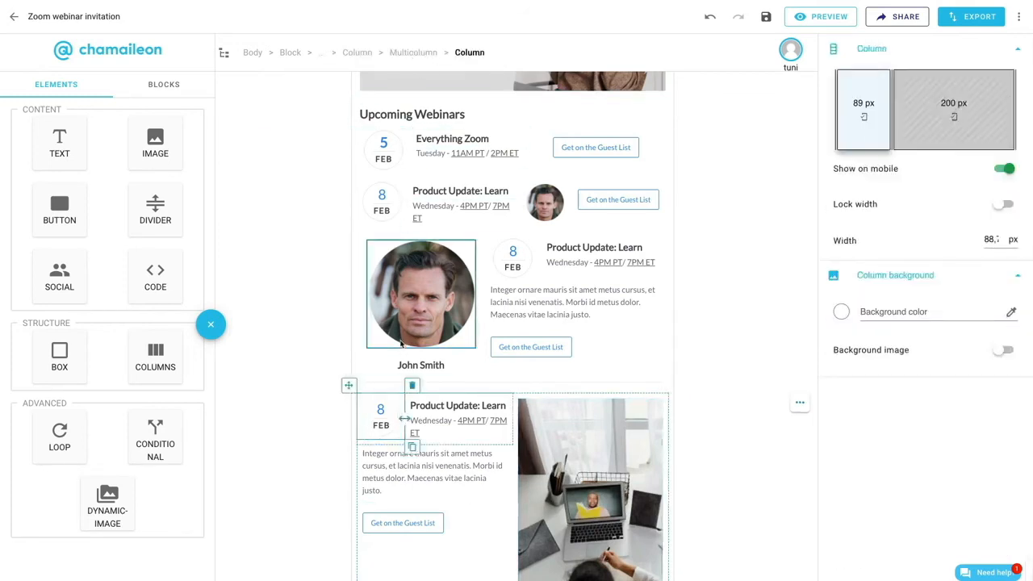
pyautogui.click(413, 386)
# - Set the bottom padding of the laptop photo block to 20 px
pyautogui.click(718, 476)
pyautogui.scroll(-2, 891, 428)
pyautogui.moveTo(851, 474); pyautogui.dragTo(685, 477)
pyautogui.write('20')
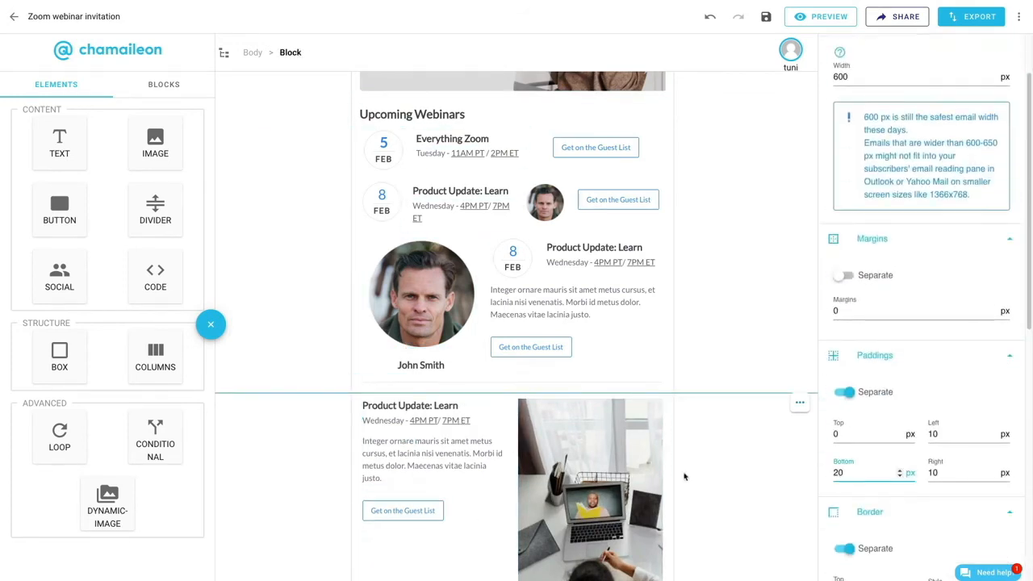
# - Set the block heading's text size to 22 px and give it separate paddings with 10 px at the bottom
pyautogui.scroll(-1, 684, 477)
pyautogui.click(410, 389)
pyautogui.scroll(2, 890, 242)
pyautogui.doubleClick(839, 130)
pyautogui.write('22')
pyautogui.scroll(-10, 891, 322)
pyautogui.doubleClick(838, 481)
pyautogui.write('10')
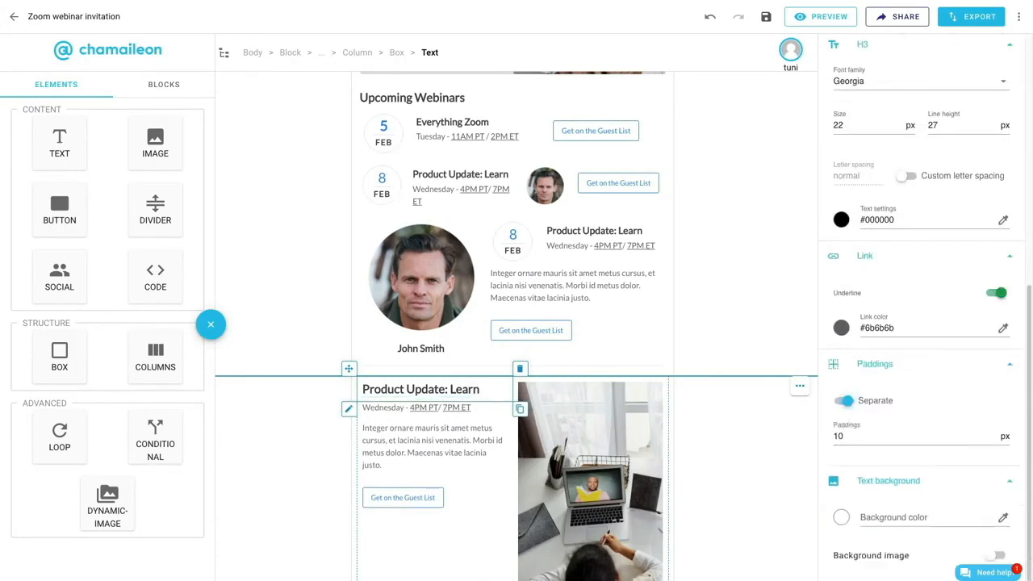
# - Change the heading to "Daily Live Demos" and replace the date line with a sentence inviting readers to learn the Zoom basics: scheduling, recording, screen sharing, and more
pyautogui.click(489, 389)
pyautogui.tripleClick(431, 408)
pyautogui.scroll(-10, 893, 466)
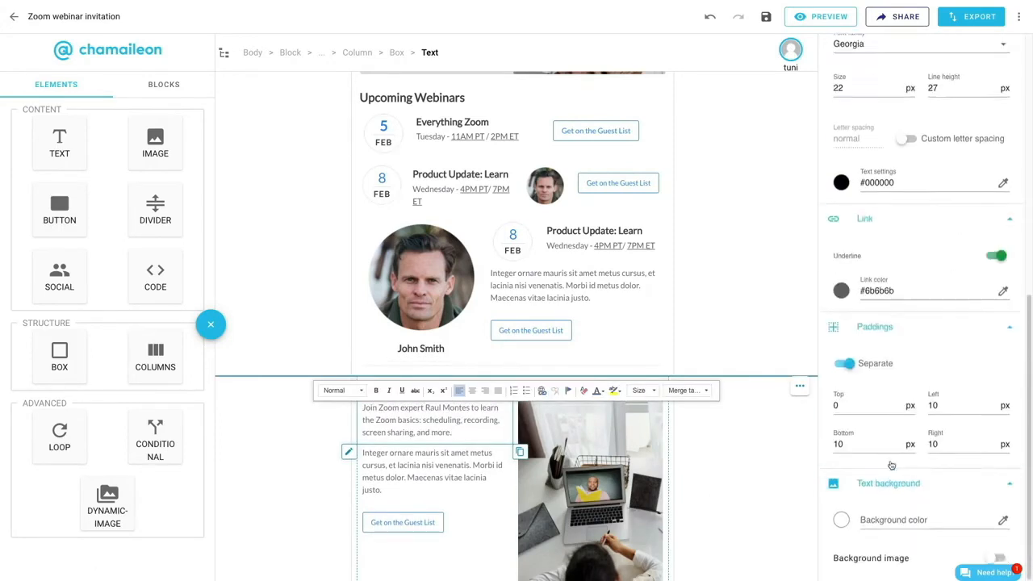
# - Format the Daily Live Demos description at 14 px with a 26 px line height and a darker text color
pyautogui.scroll(10, 893, 465)
pyautogui.doubleClick(839, 130)
pyautogui.write('14')
pyautogui.doubleClick(934, 130)
pyautogui.write('26')
pyautogui.click(842, 224)
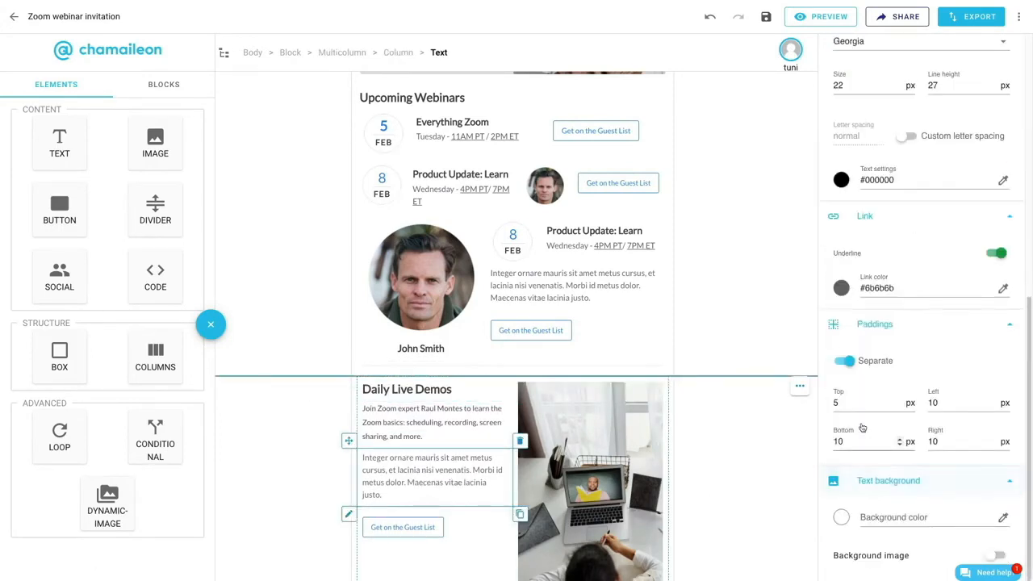
# - Replace the placeholder paragraph with schedule lines: Mondays @ 2pm, Tuesday @ 10am and 2pm, Thursday @ 10pm and 2pm, Friday @ 10pm, (All times in PST)
pyautogui.click(842, 224)
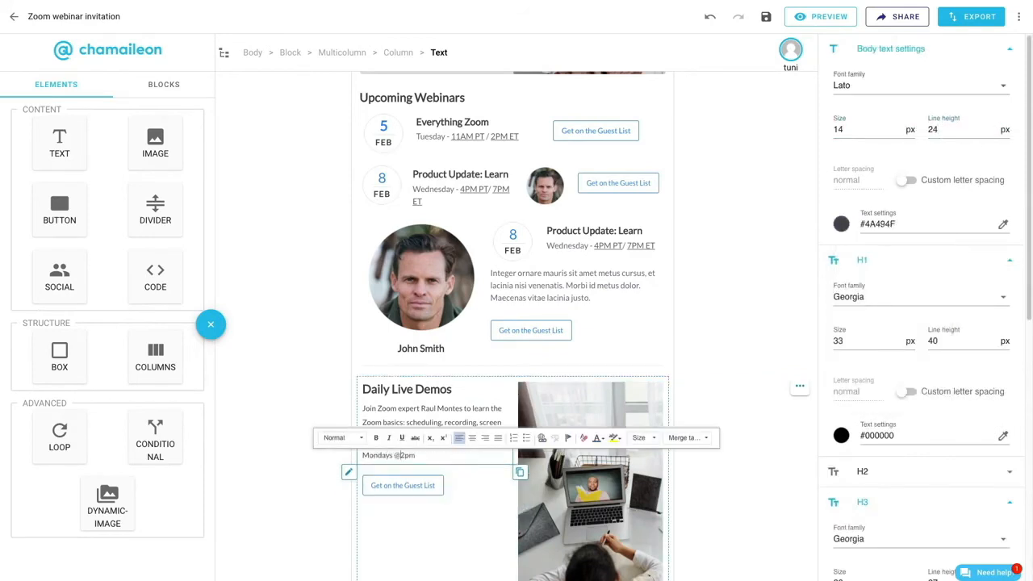
pyautogui.click(444, 465)
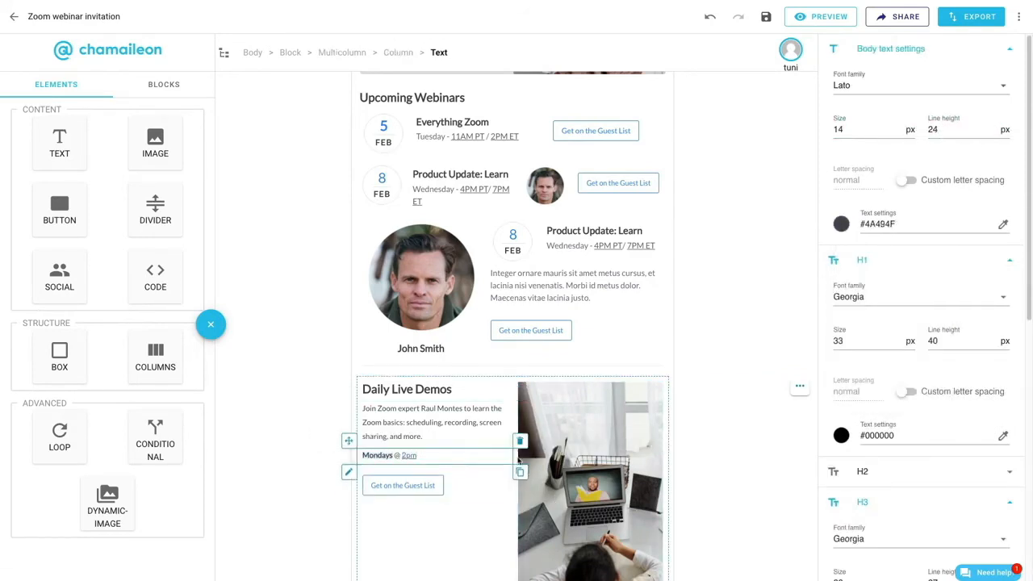
pyautogui.click(520, 474)
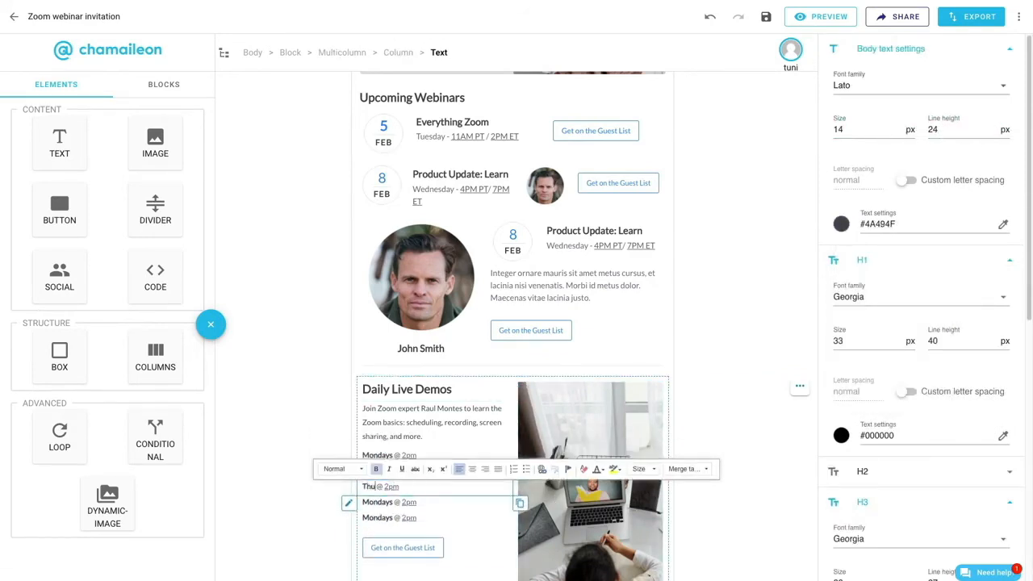
pyautogui.tripleClick(372, 518)
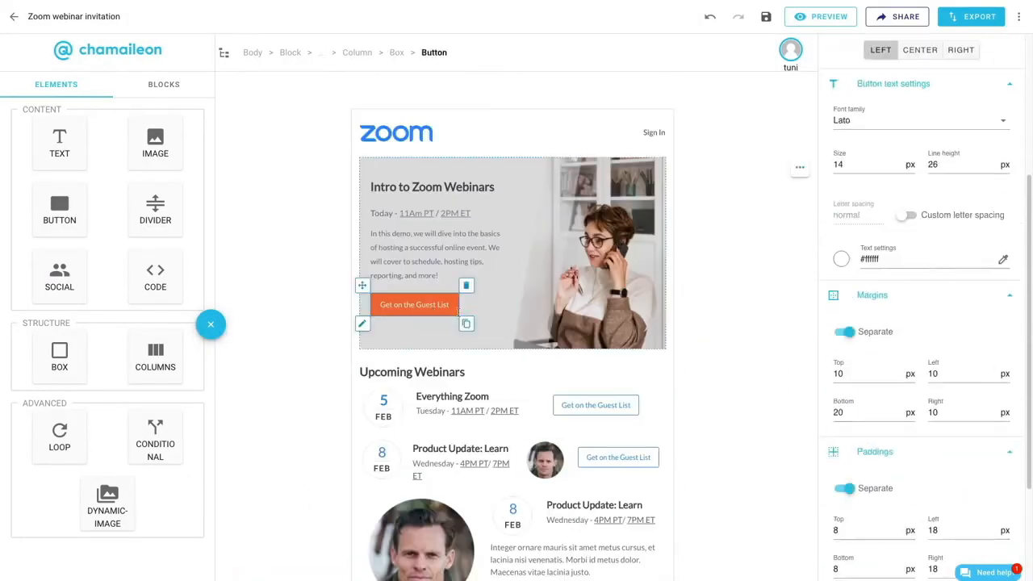
# - Place a copy of the orange Get on the Guest List button below the demo schedule and delete the outlined button there
pyautogui.moveTo(415, 339); pyautogui.dragTo(408, 498)
pyautogui.click(403, 542)
pyautogui.click(452, 523)
# - Set the top margin of the orange button below the demo schedule to 25 px
pyautogui.click(406, 498)
pyautogui.scroll(-5, 918, 482)
pyautogui.doubleClick(840, 235)
pyautogui.write('20')
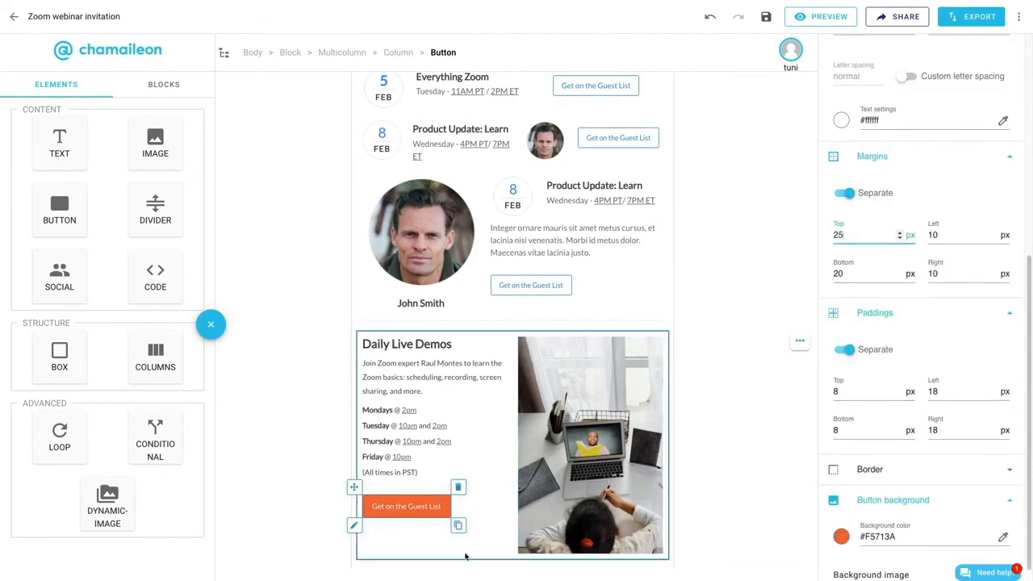
pyautogui.click(466, 556)
# - Preview the whole email in the mobile layout and in the desktop layout
pyautogui.click(810, 17)
pyautogui.scroll(-5, 504, 315)
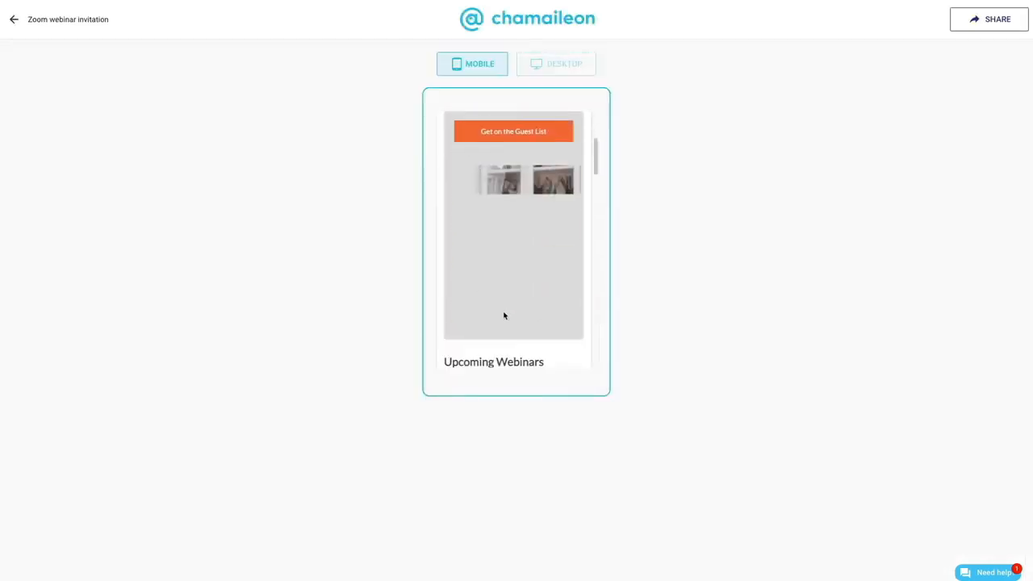
pyautogui.scroll(-10, 503, 321)
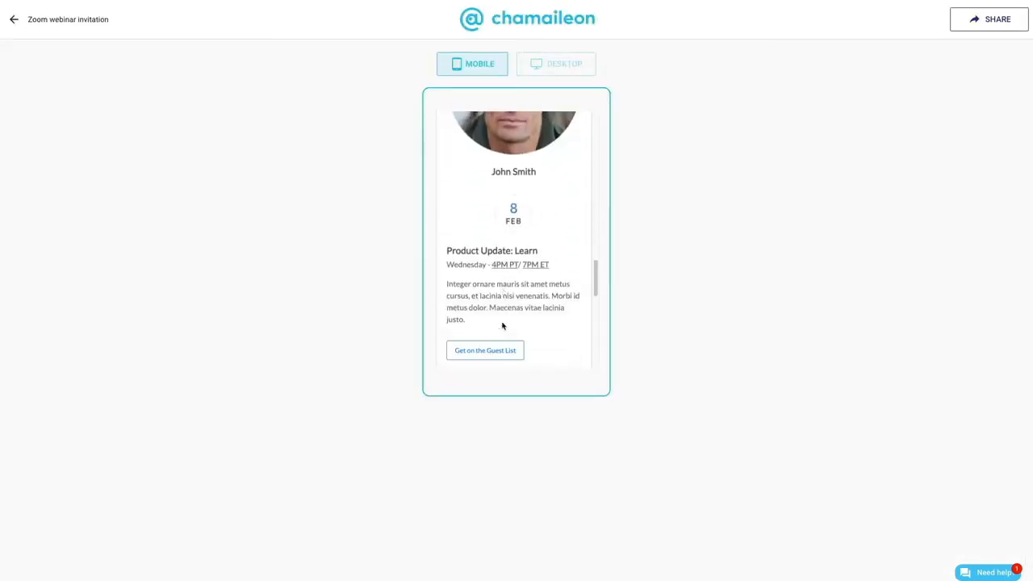
pyautogui.scroll(-2, 502, 328)
pyautogui.click(579, 66)
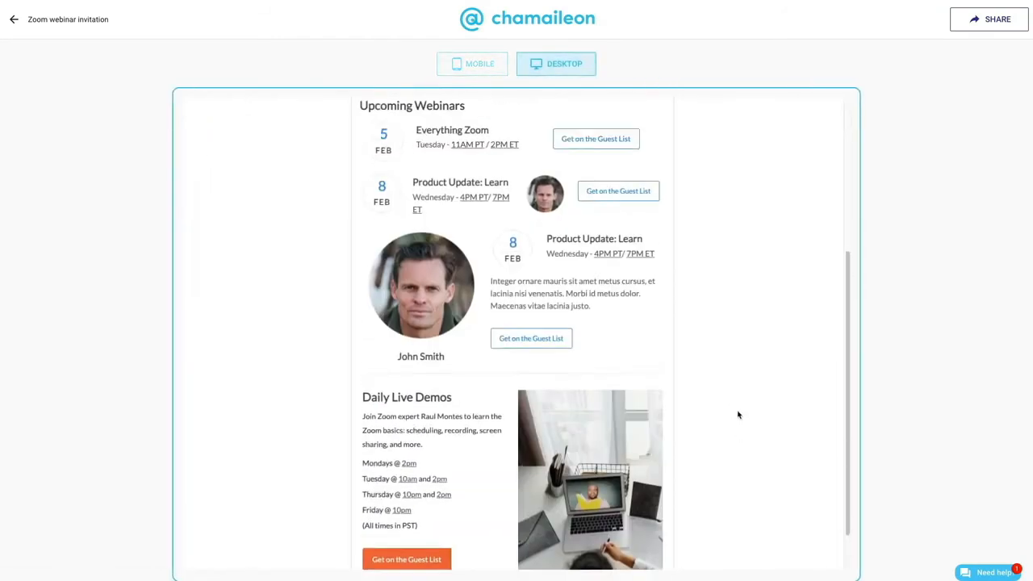
pyautogui.scroll(3, 738, 415)
pyautogui.scroll(-5, 738, 415)
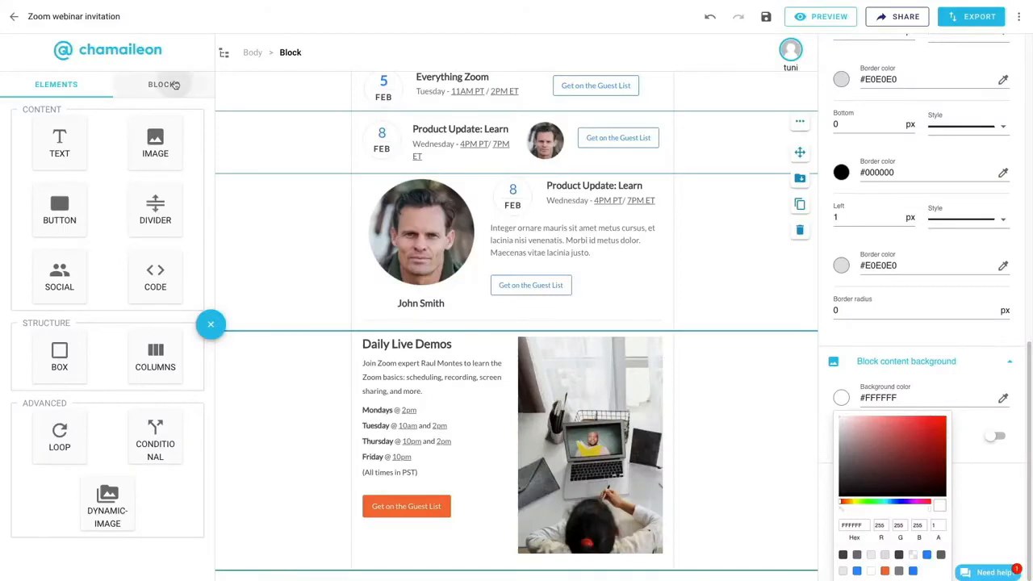
# - Add the saved Footer block from the email's blocks below the Daily Live Demos block
pyautogui.click(164, 84)
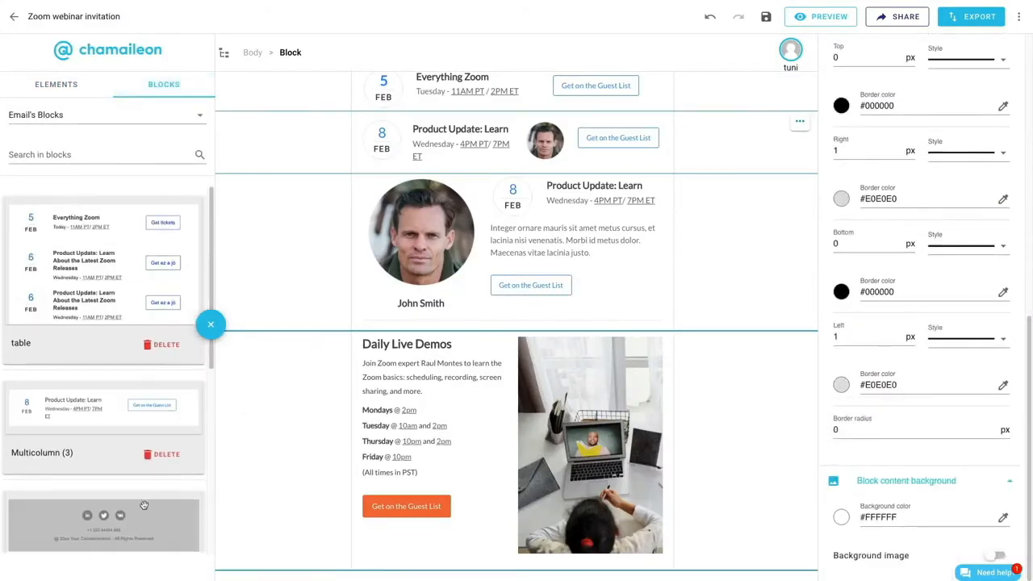
pyautogui.scroll(-3, 145, 509)
pyautogui.moveTo(99, 333); pyautogui.dragTo(587, 557)
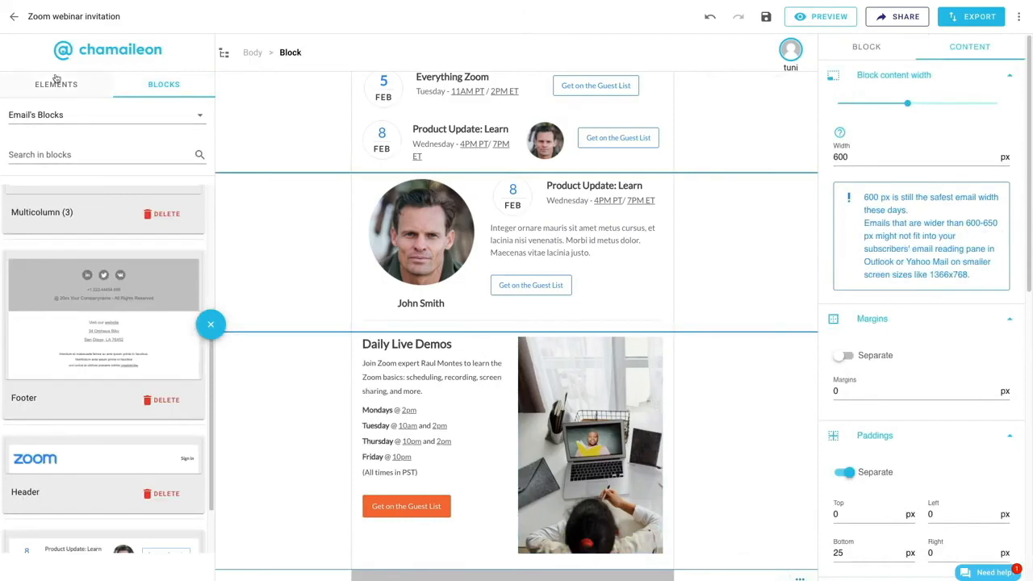
pyautogui.click(56, 83)
pyautogui.scroll(-3, 568, 521)
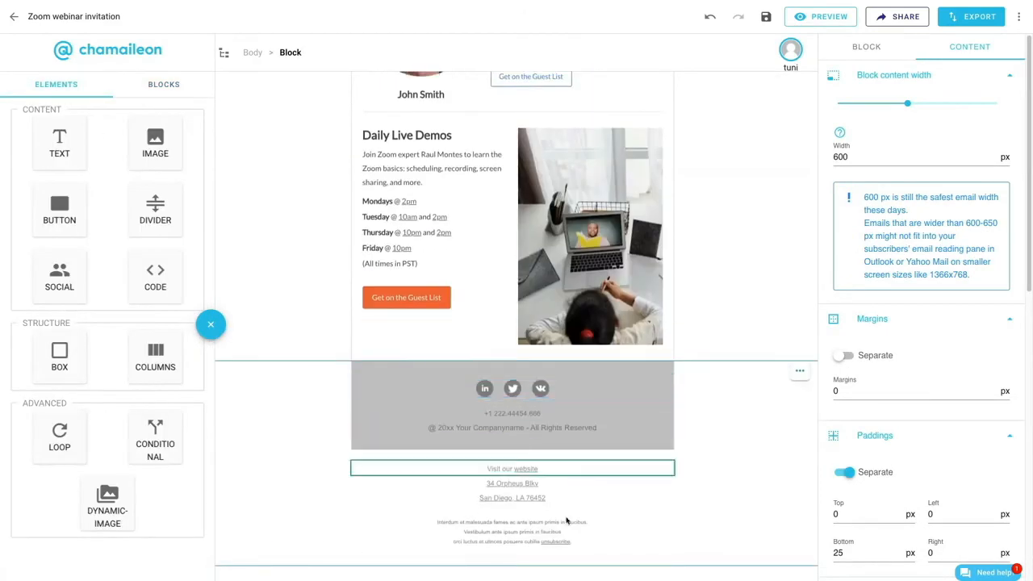
# - Set the background color of the whole email body to #EEEEEE
pyautogui.scroll(1, 707, 517)
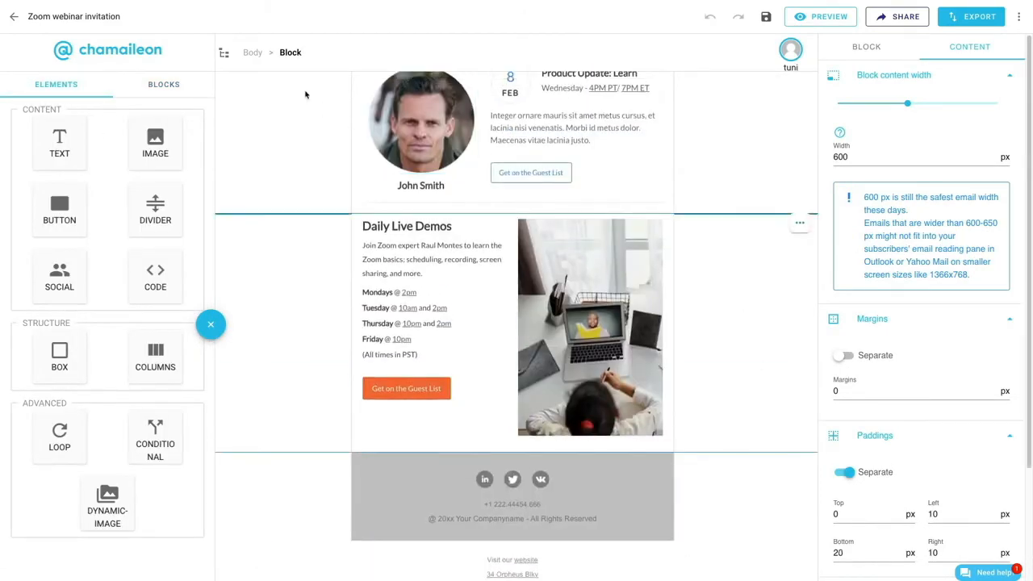
pyautogui.click(252, 52)
pyautogui.click(842, 328)
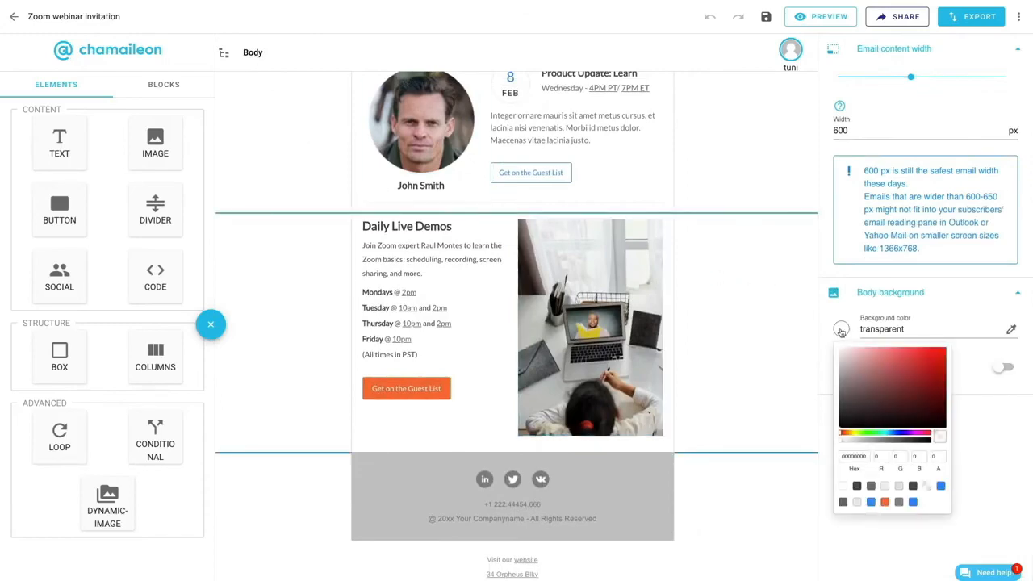
pyautogui.click(887, 486)
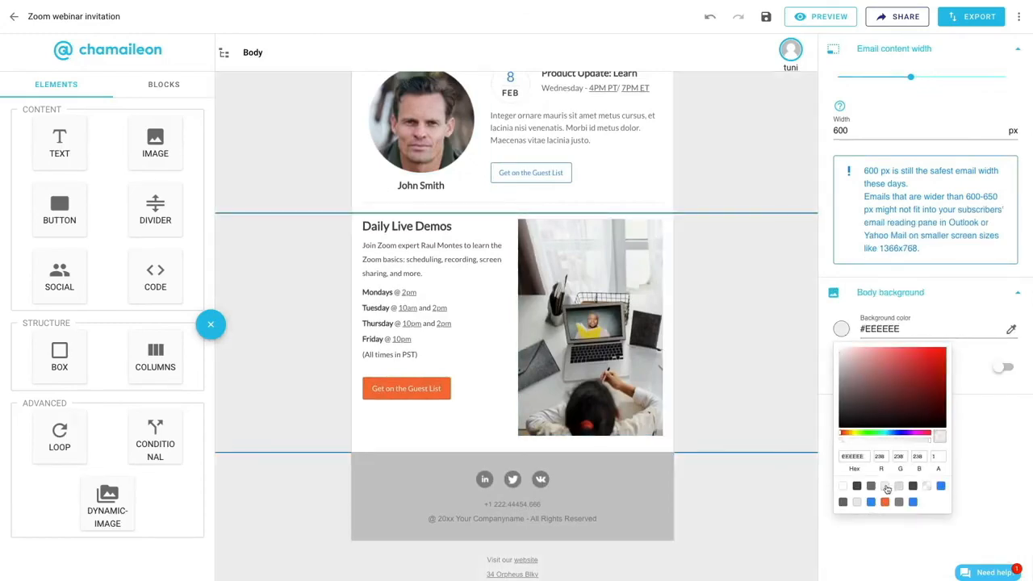
pyautogui.scroll(5, 743, 452)
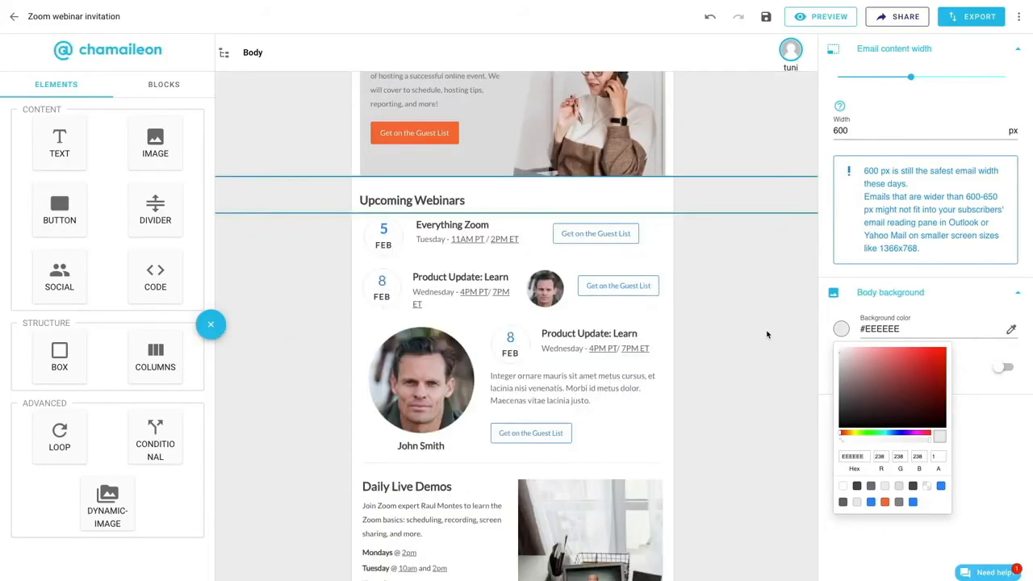
# - Export the email as HTML and download the generated code as a file
pyautogui.scroll(-5, 767, 334)
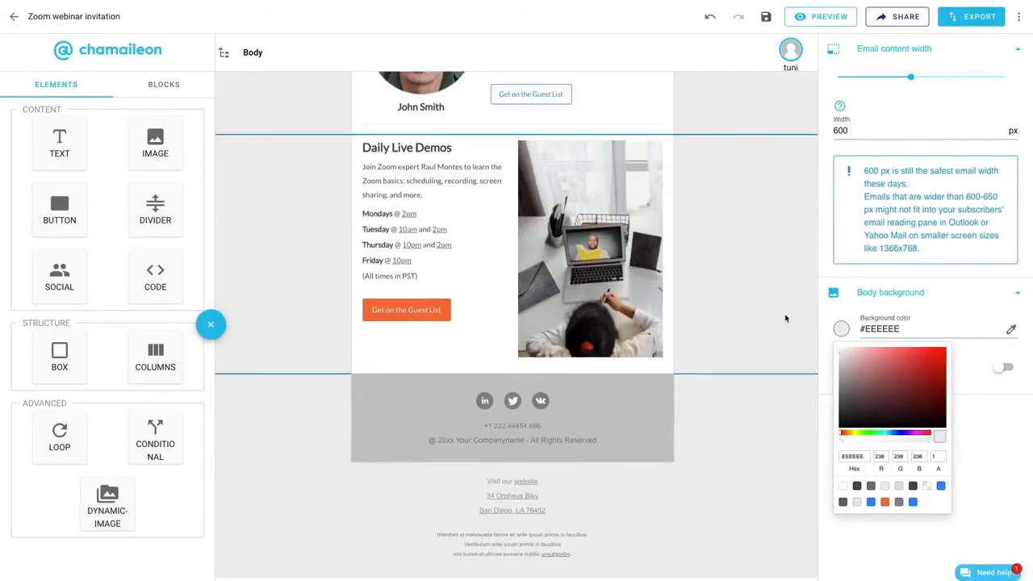
pyautogui.click(972, 18)
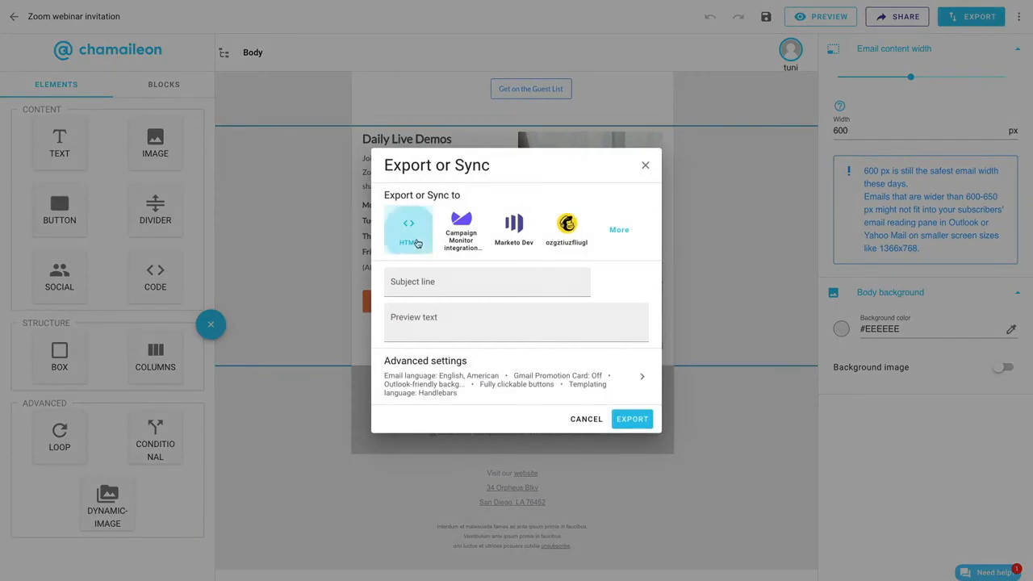
pyautogui.click(629, 419)
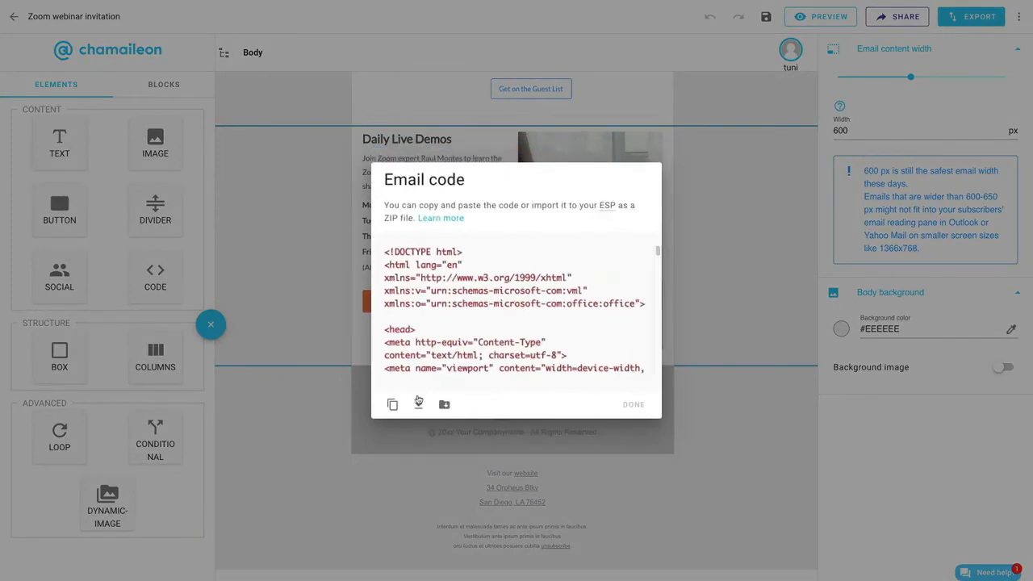
pyautogui.click(418, 402)
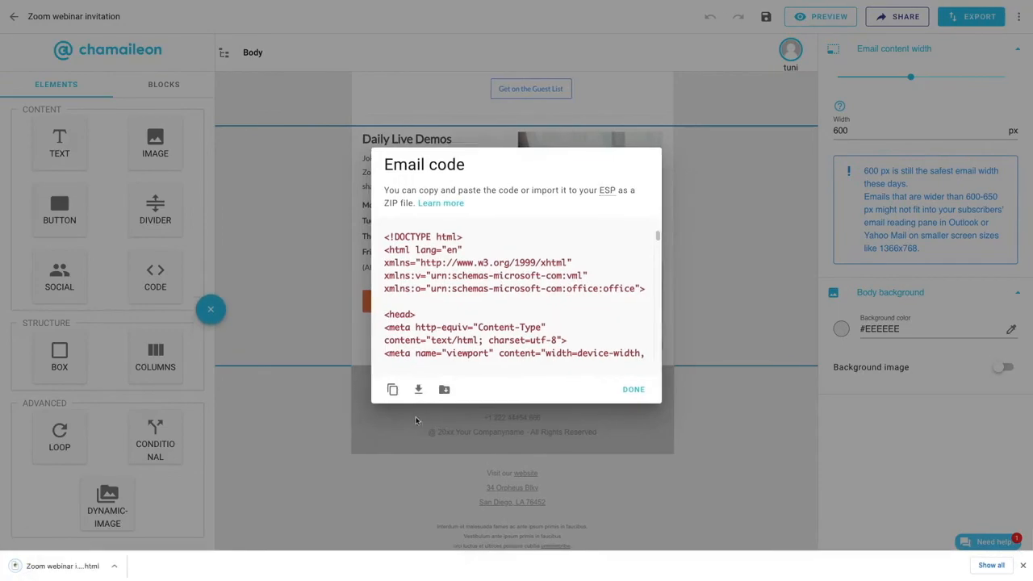
# - Show the downloaded HTML file in Finder's Downloads folder and open it in the browser
pyautogui.click(112, 566)
pyautogui.click(153, 554)
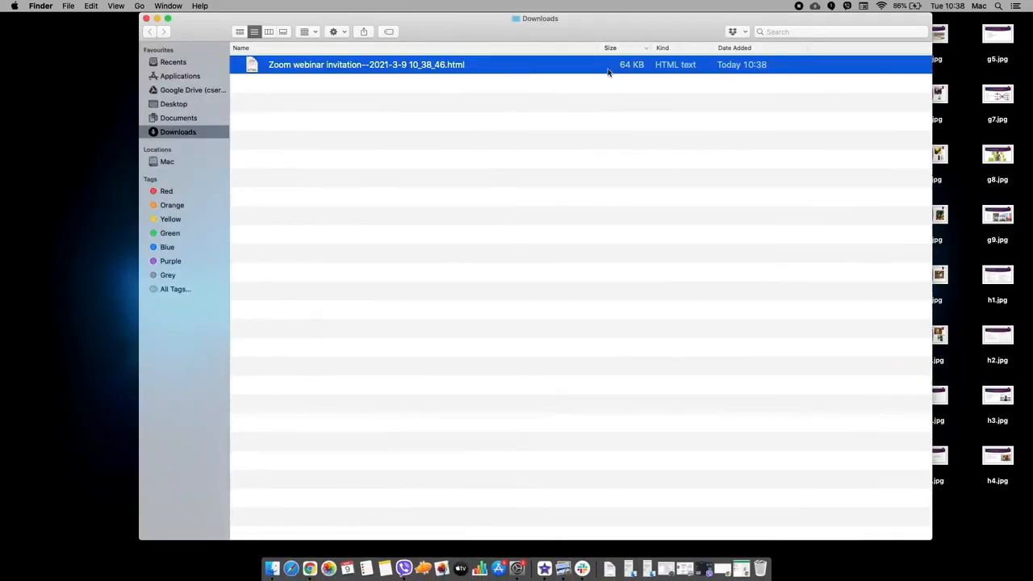
pyautogui.doubleClick(407, 64)
# - Examine the exported email in the browser from the header through the webinar rows to the footer
pyautogui.scroll(-5, 323, 275)
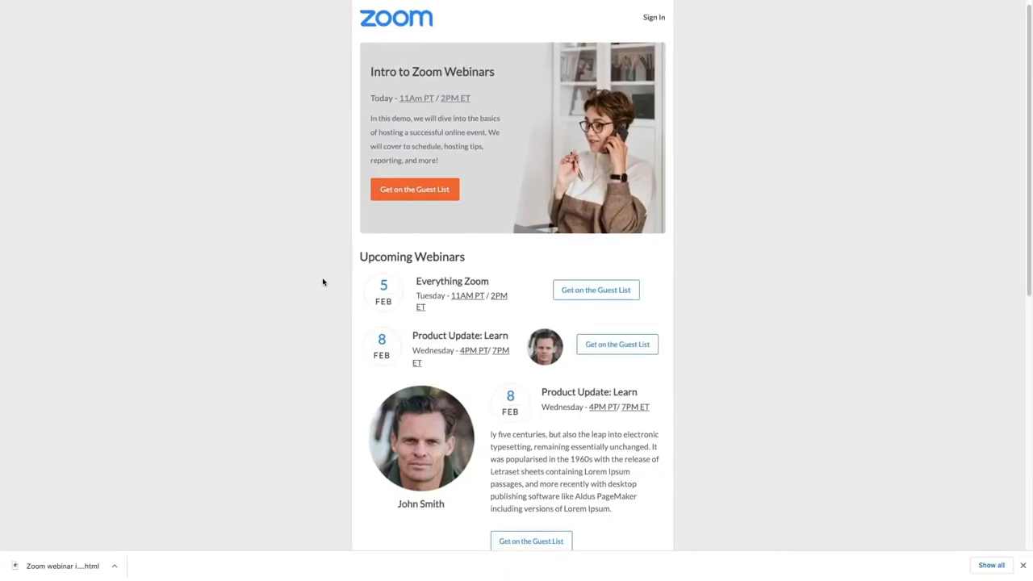
pyautogui.scroll(-4, 319, 332)
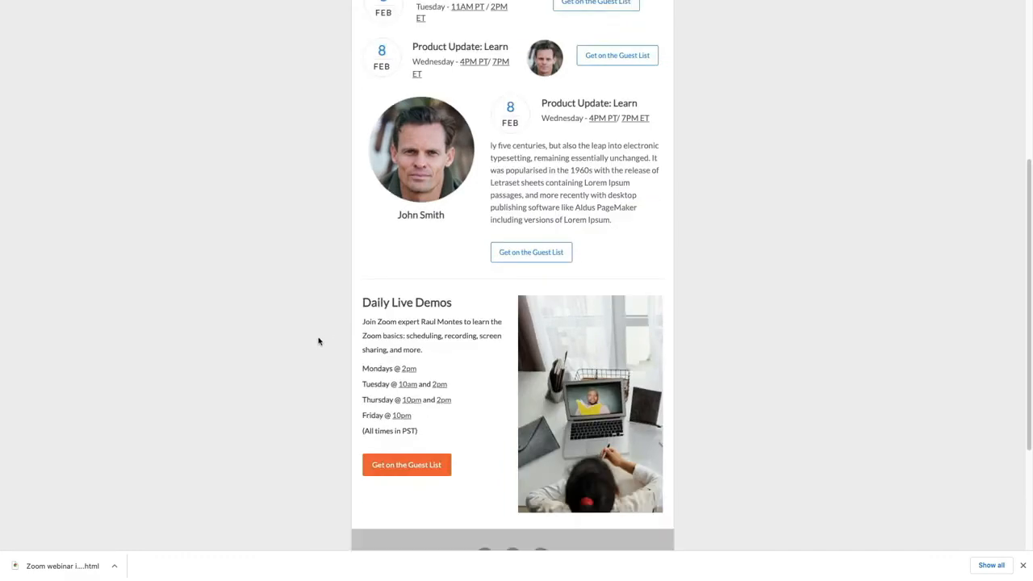
pyautogui.scroll(9, 319, 349)
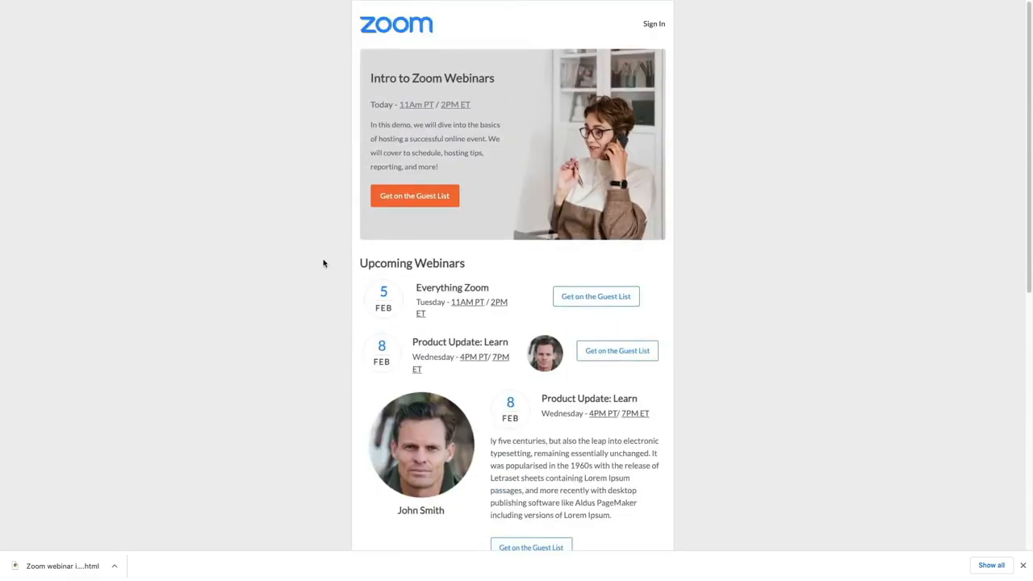
pyautogui.scroll(-1, 323, 266)
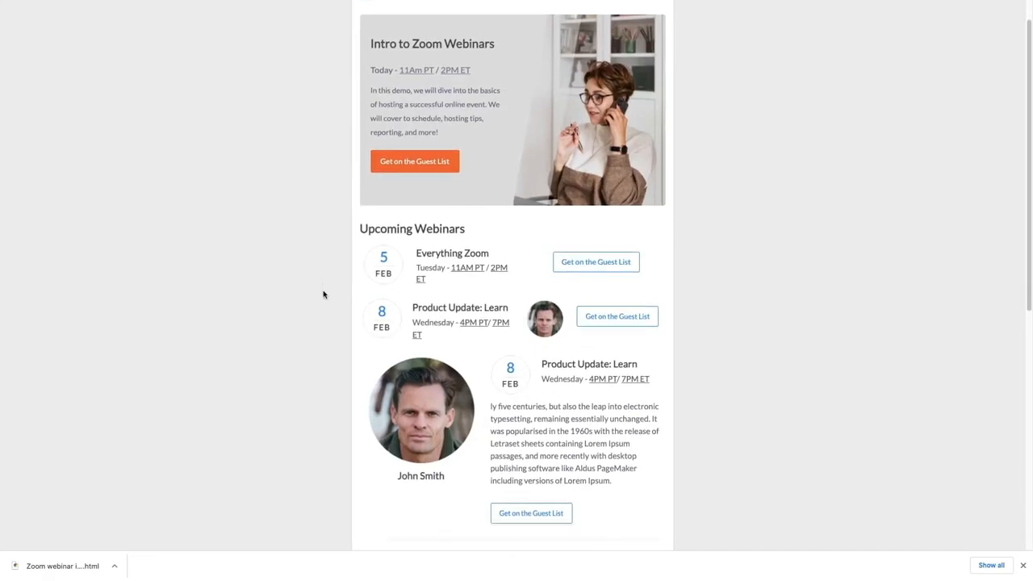
pyautogui.scroll(-1, 323, 299)
pyautogui.scroll(-5, 319, 318)
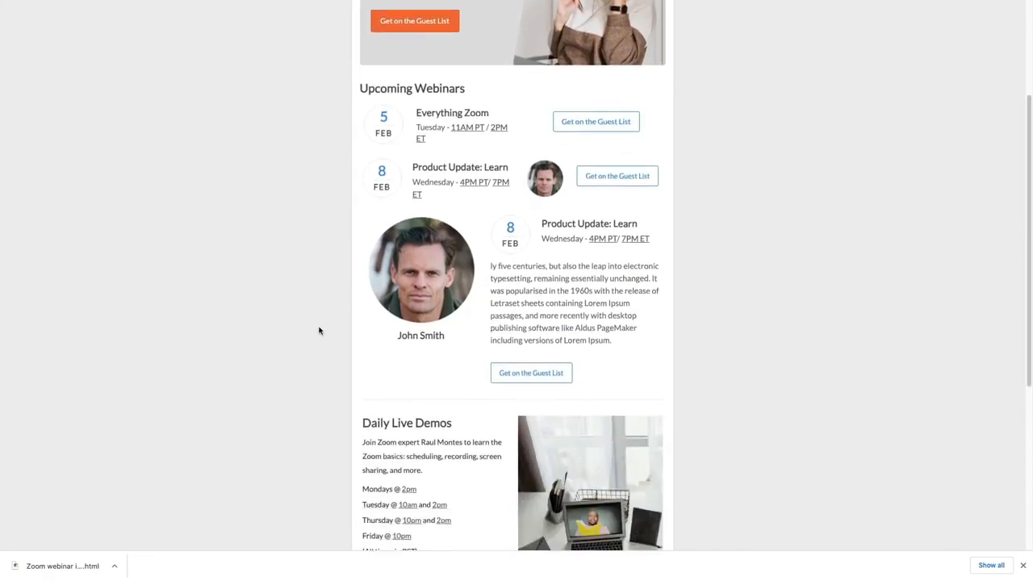
pyautogui.scroll(-4, 319, 341)
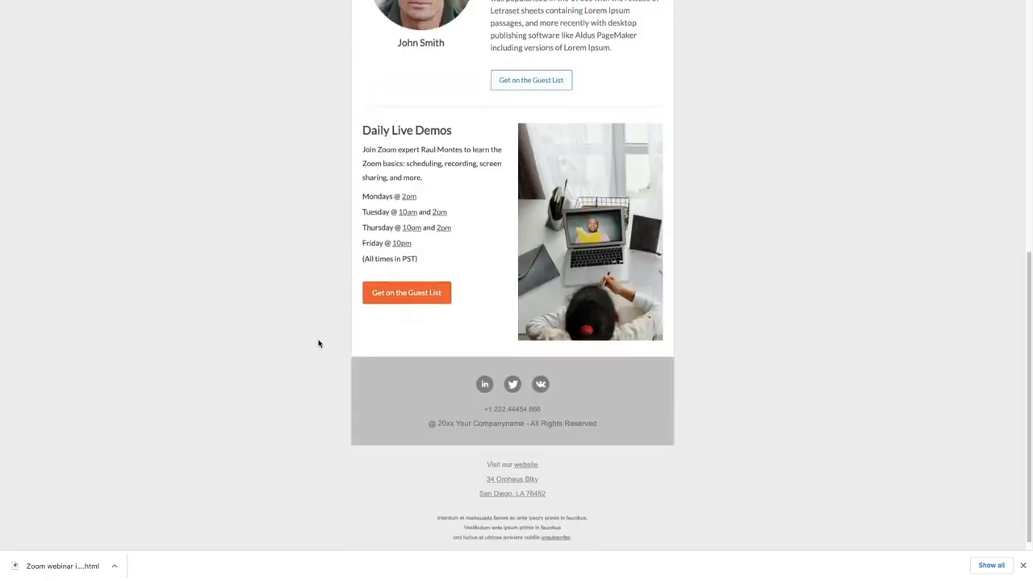
pyautogui.scroll(6, 319, 349)
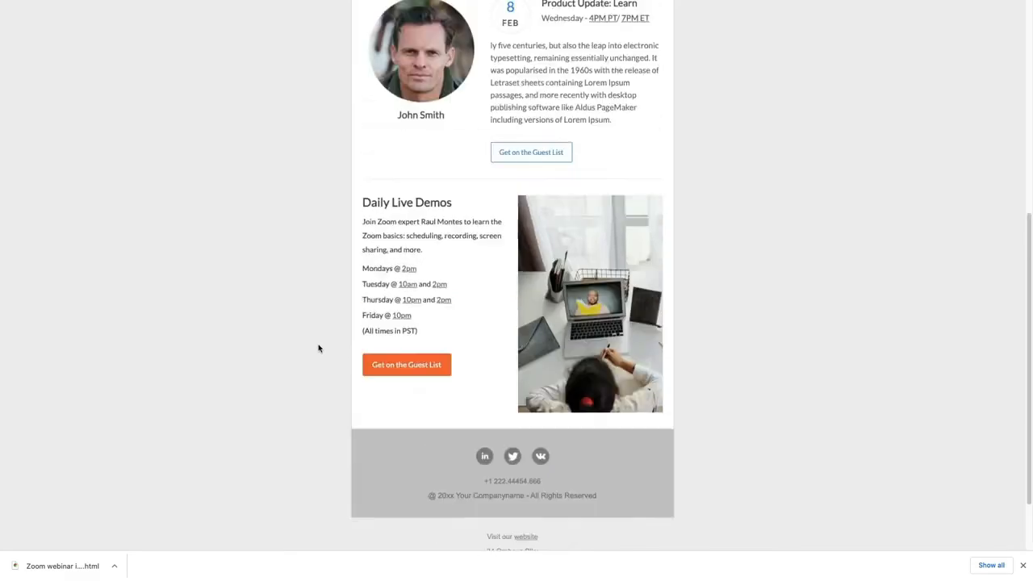
pyautogui.scroll(5, 318, 348)
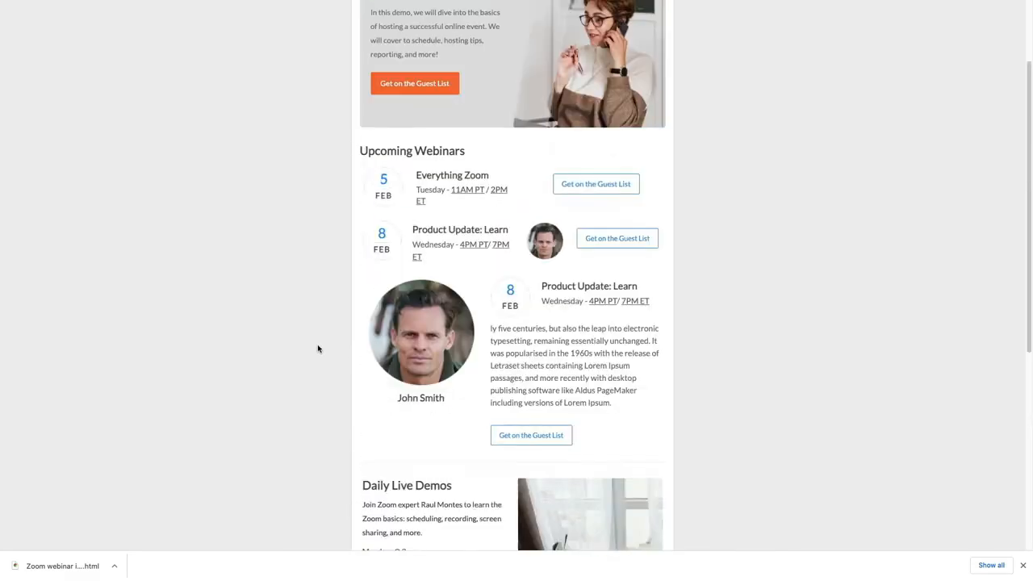